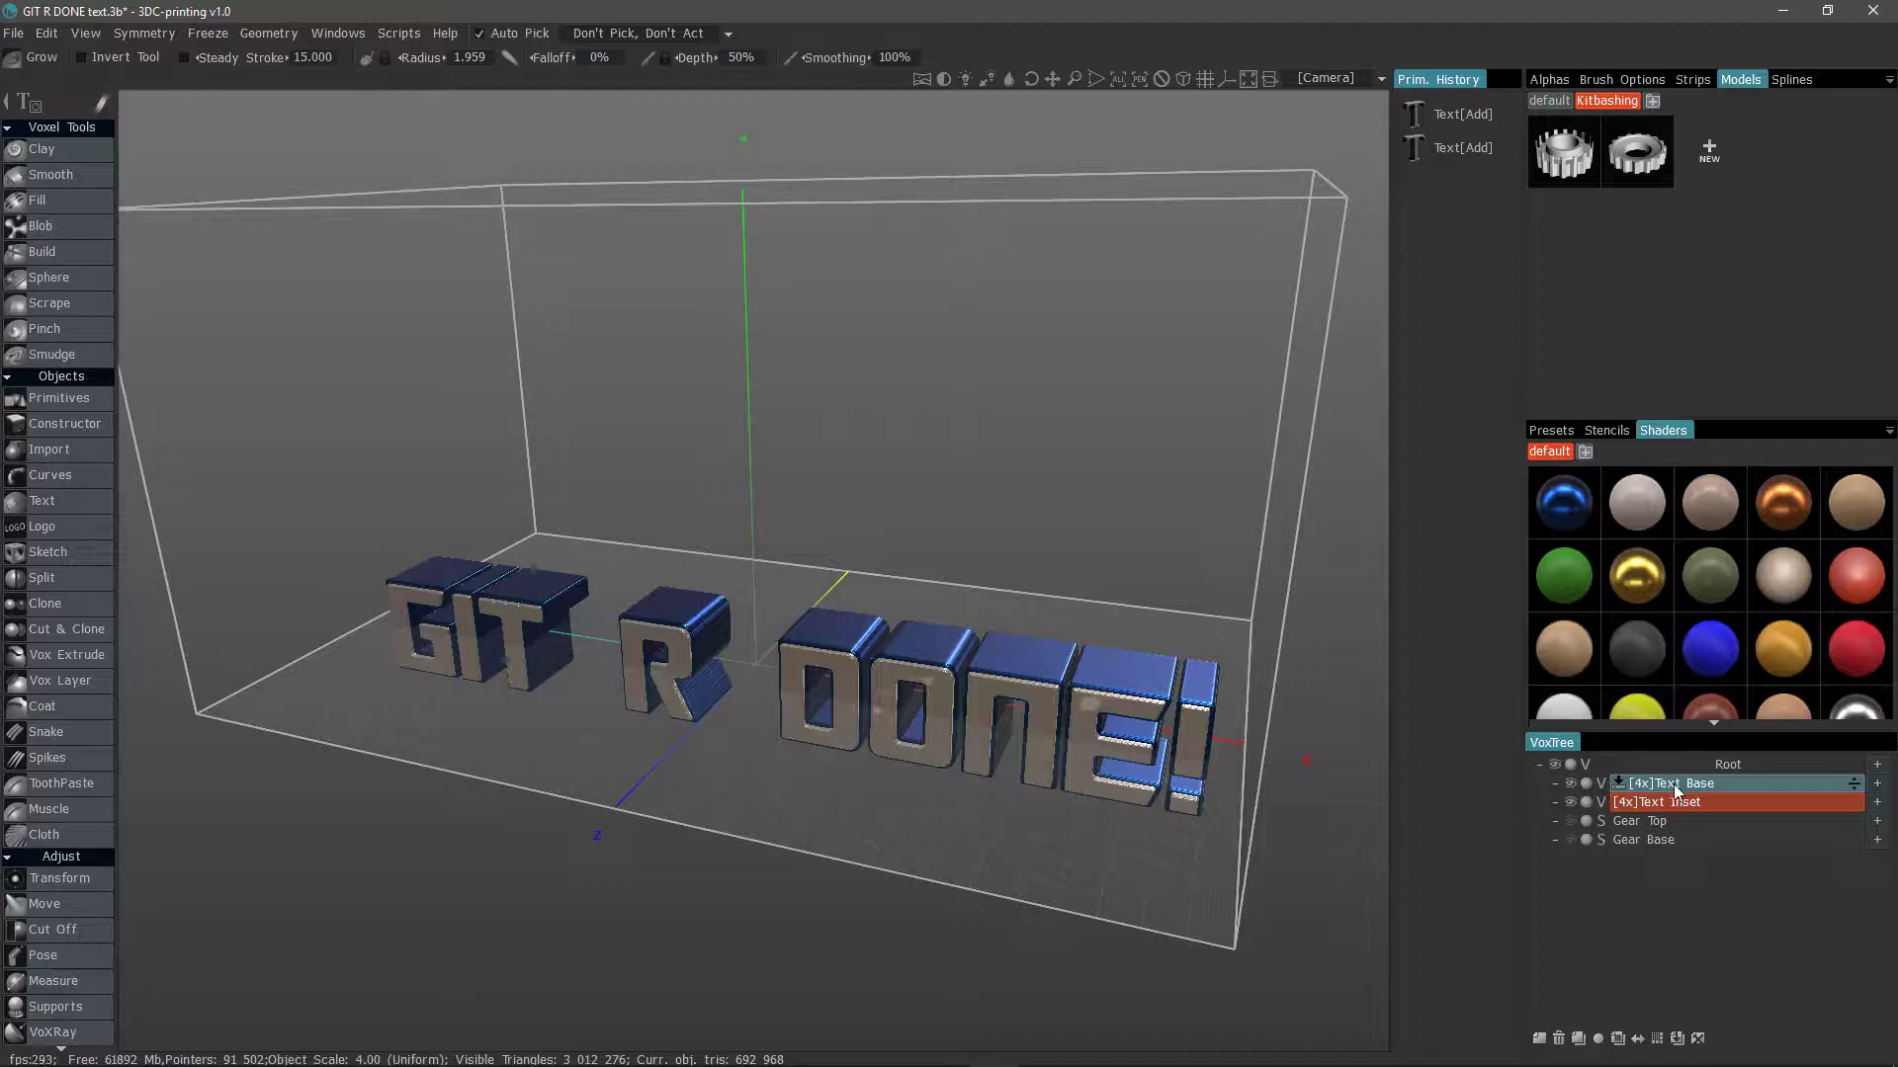
# Select the Text Base volume and show all hidden volumes in the scene
pyautogui.click(1672, 785)
pyautogui.rightClick(1668, 785)
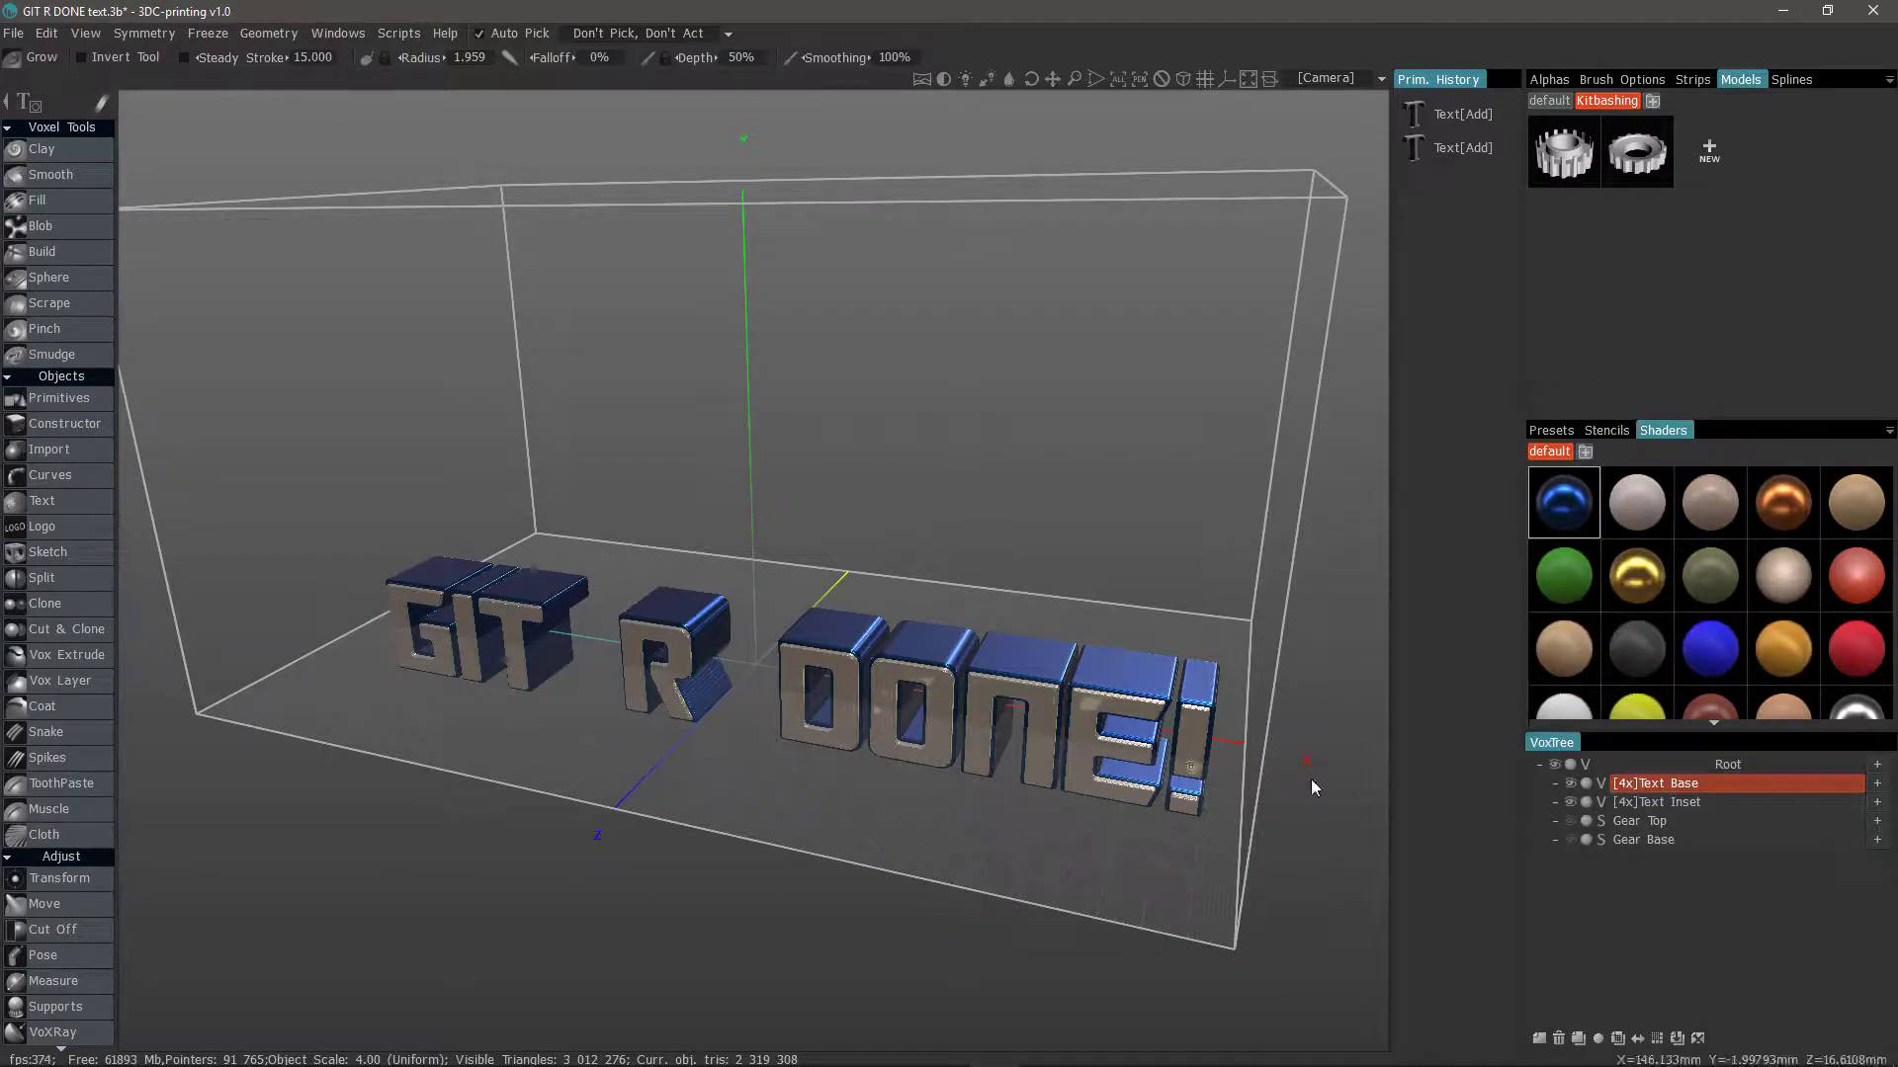
pyautogui.rightClick(1676, 789)
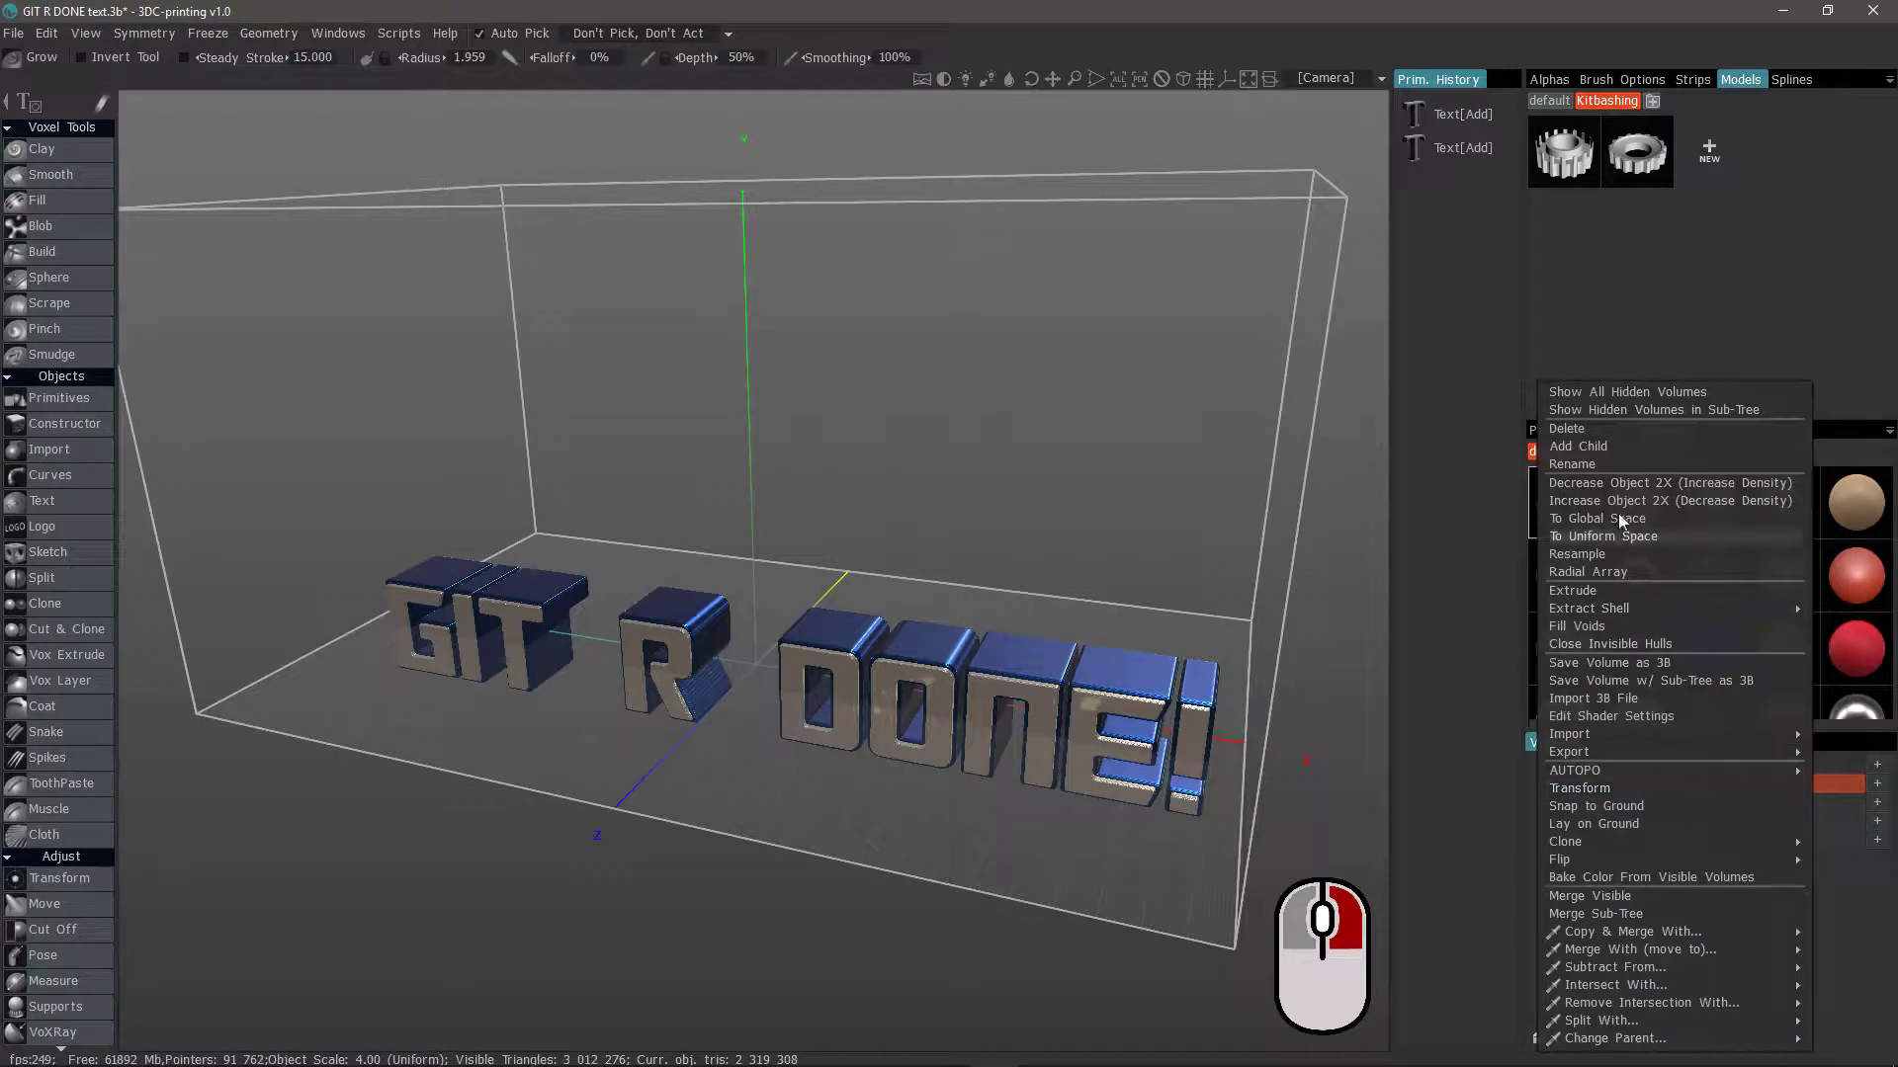
pyautogui.click(1652, 393)
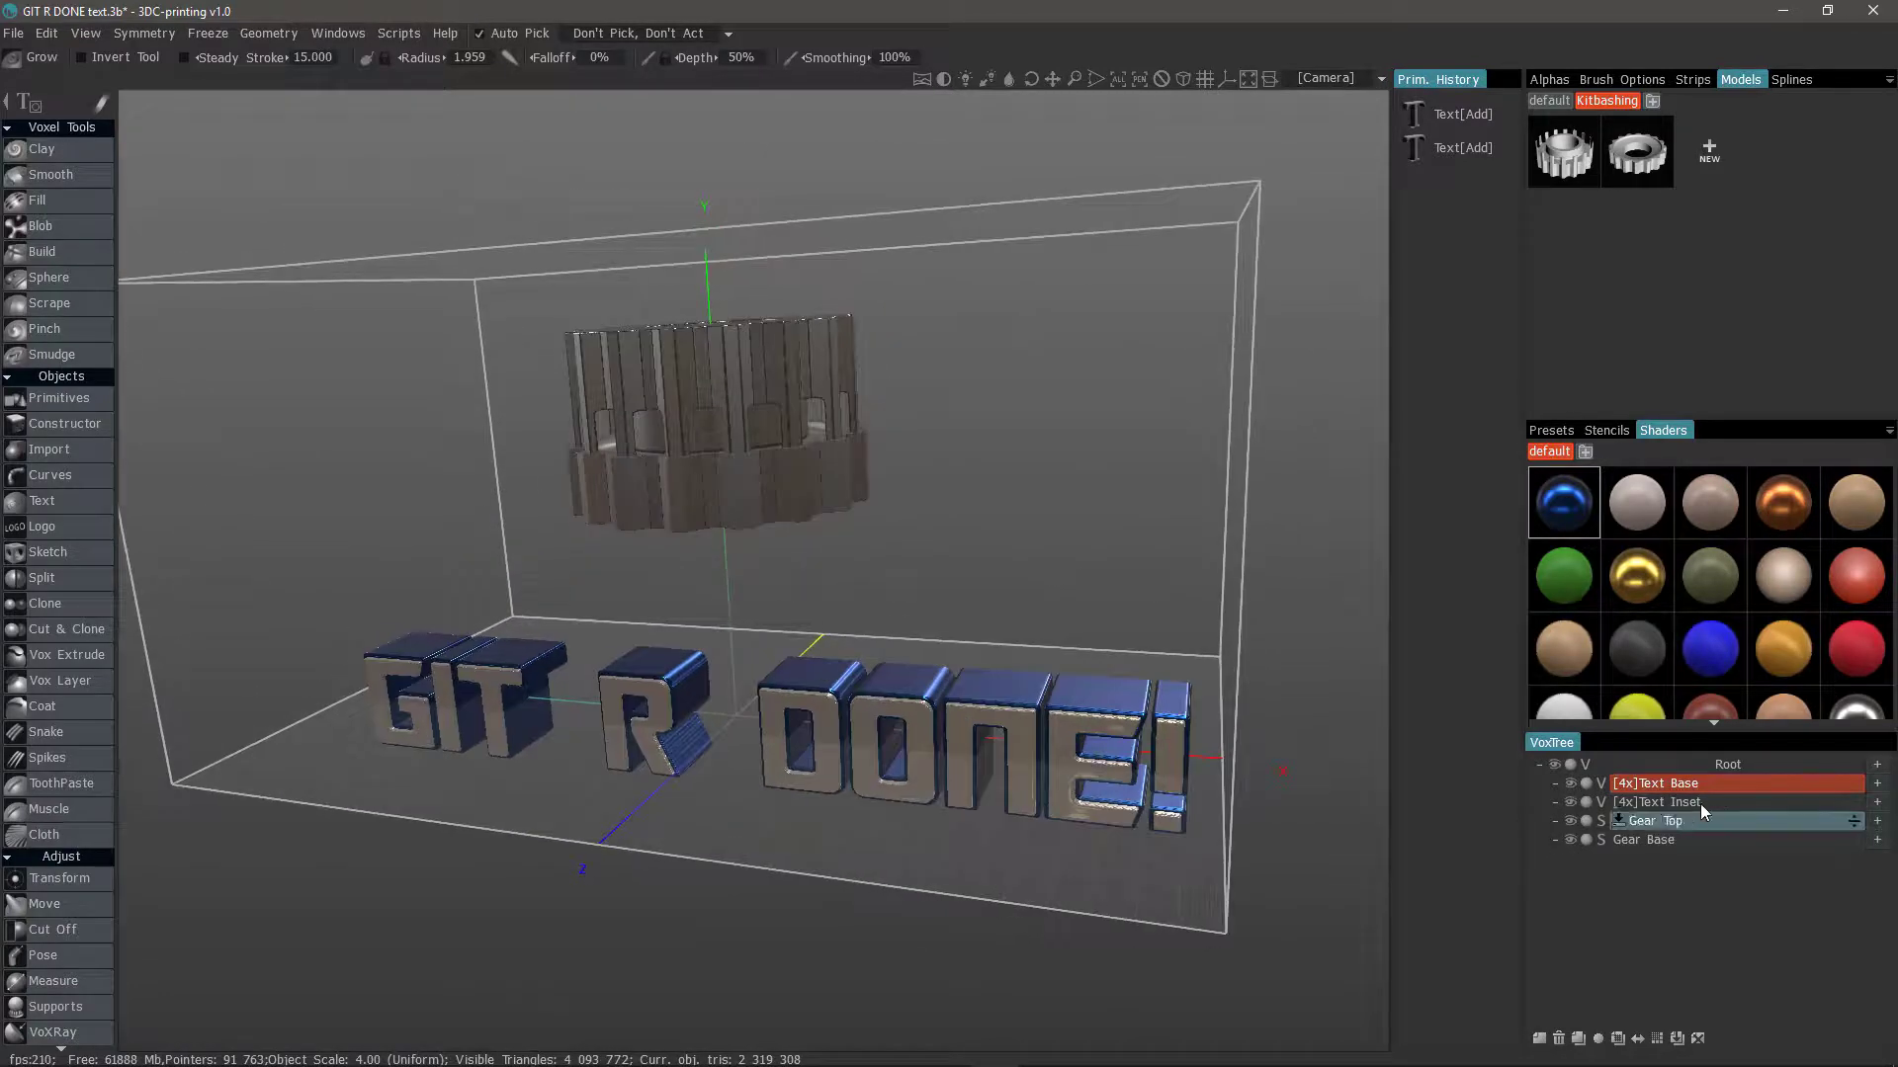
# Isolate the Text Base volume by hiding every other volume, and show all hidden volumes again
pyautogui.keyDown('alt'); pyautogui.click(1570, 785); pyautogui.keyUp('alt')
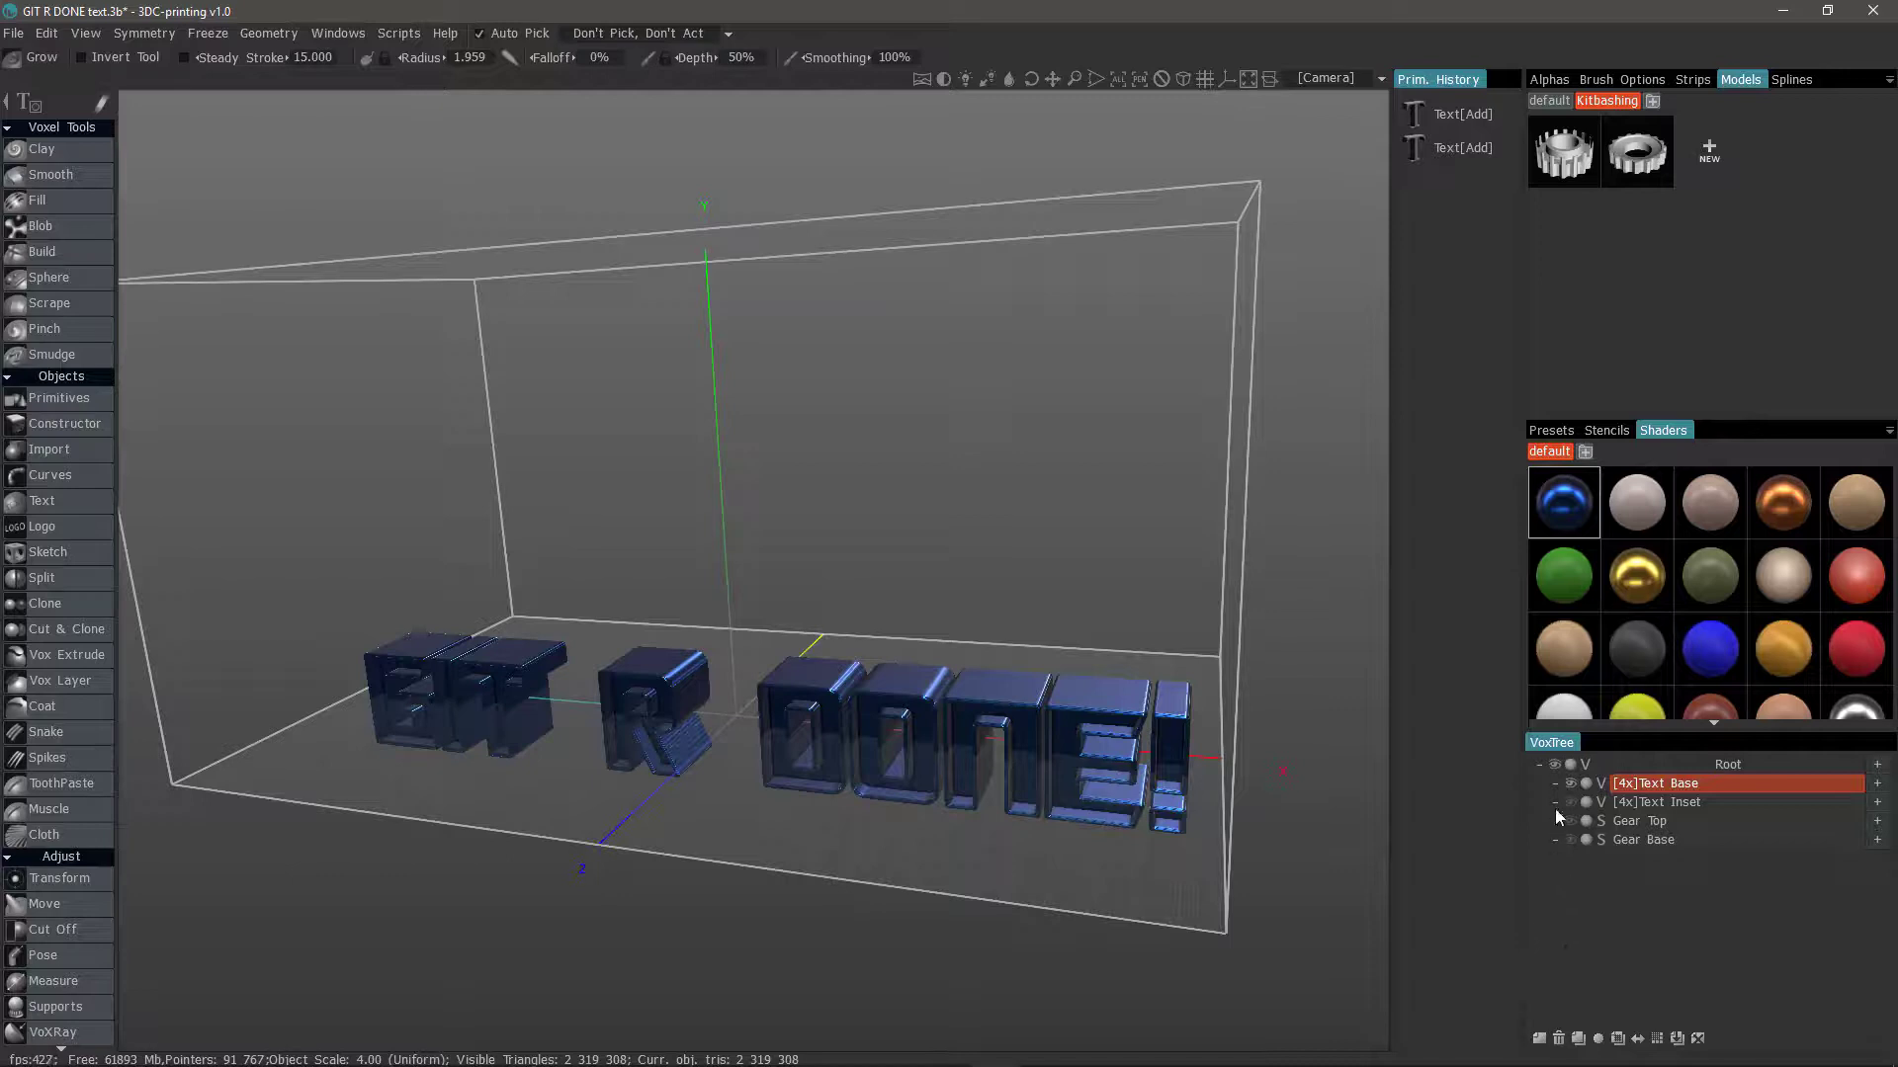
pyautogui.rightClick(1664, 785)
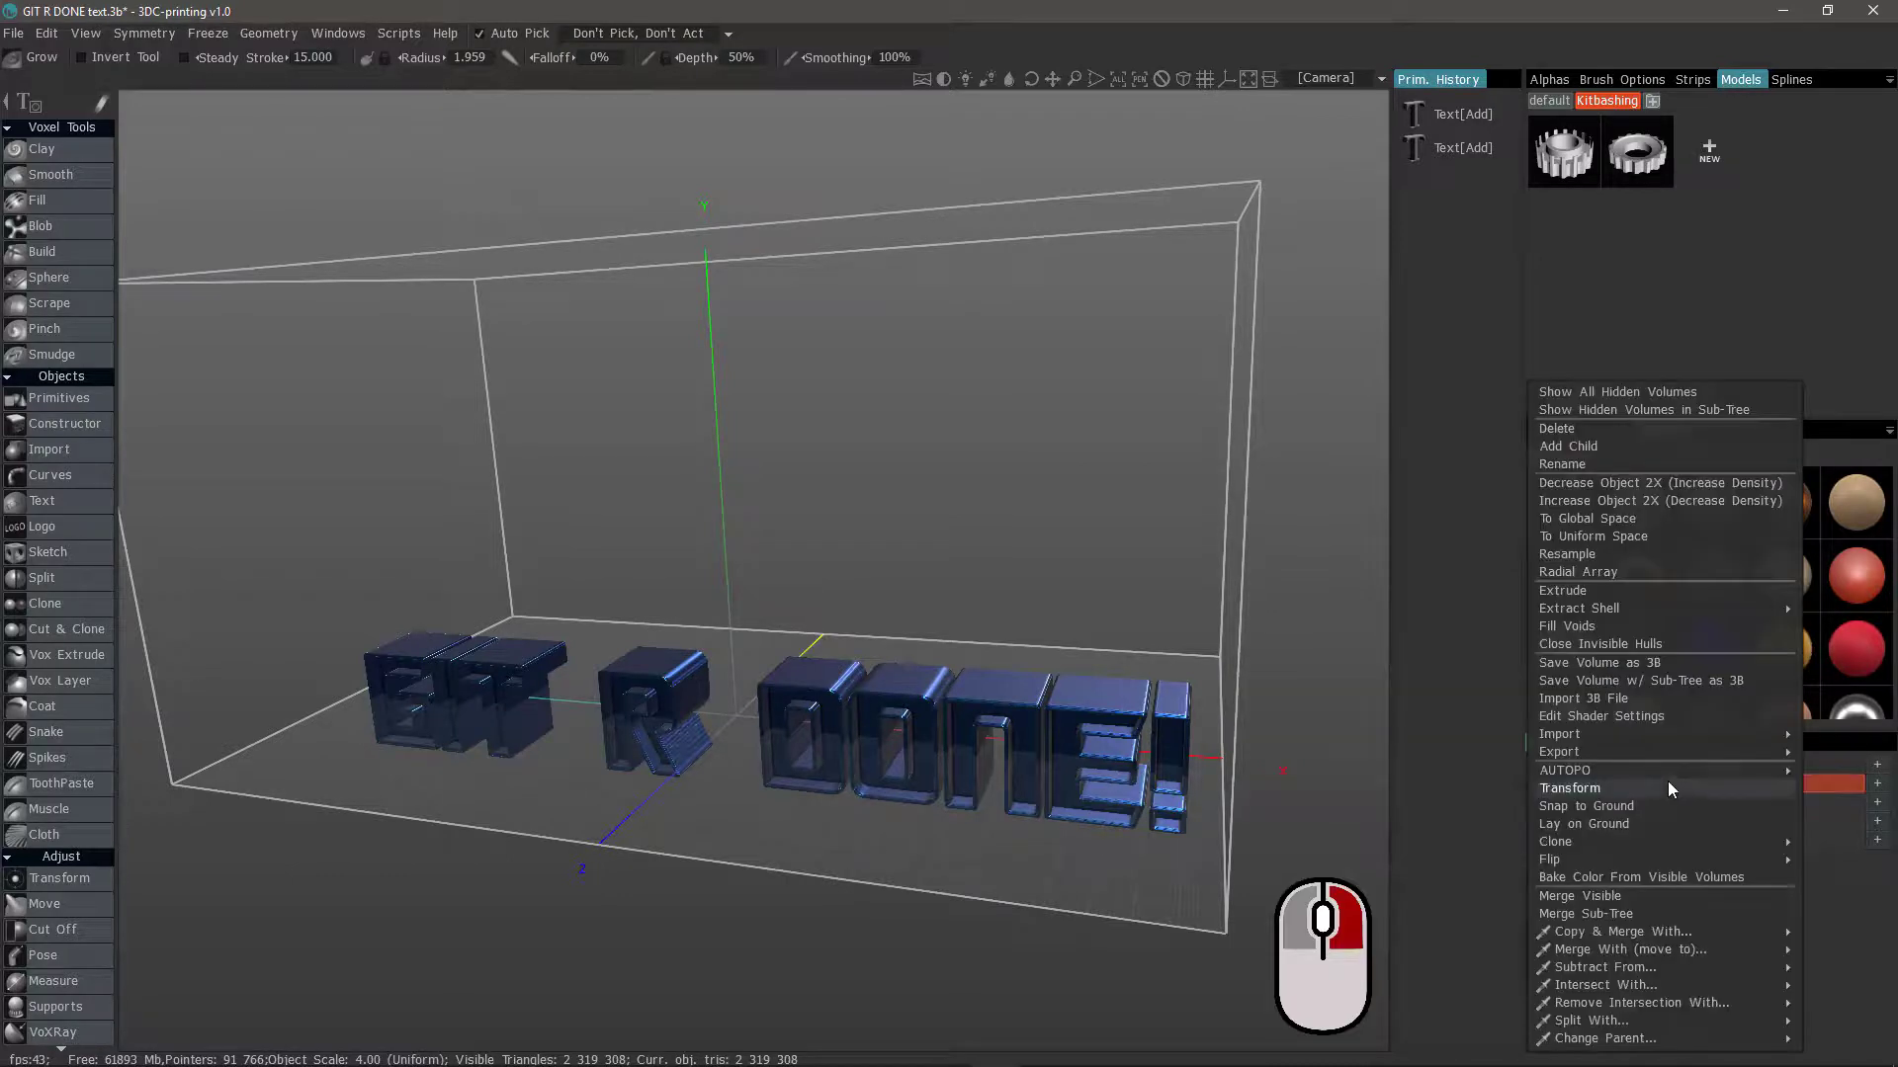
pyautogui.click(1616, 394)
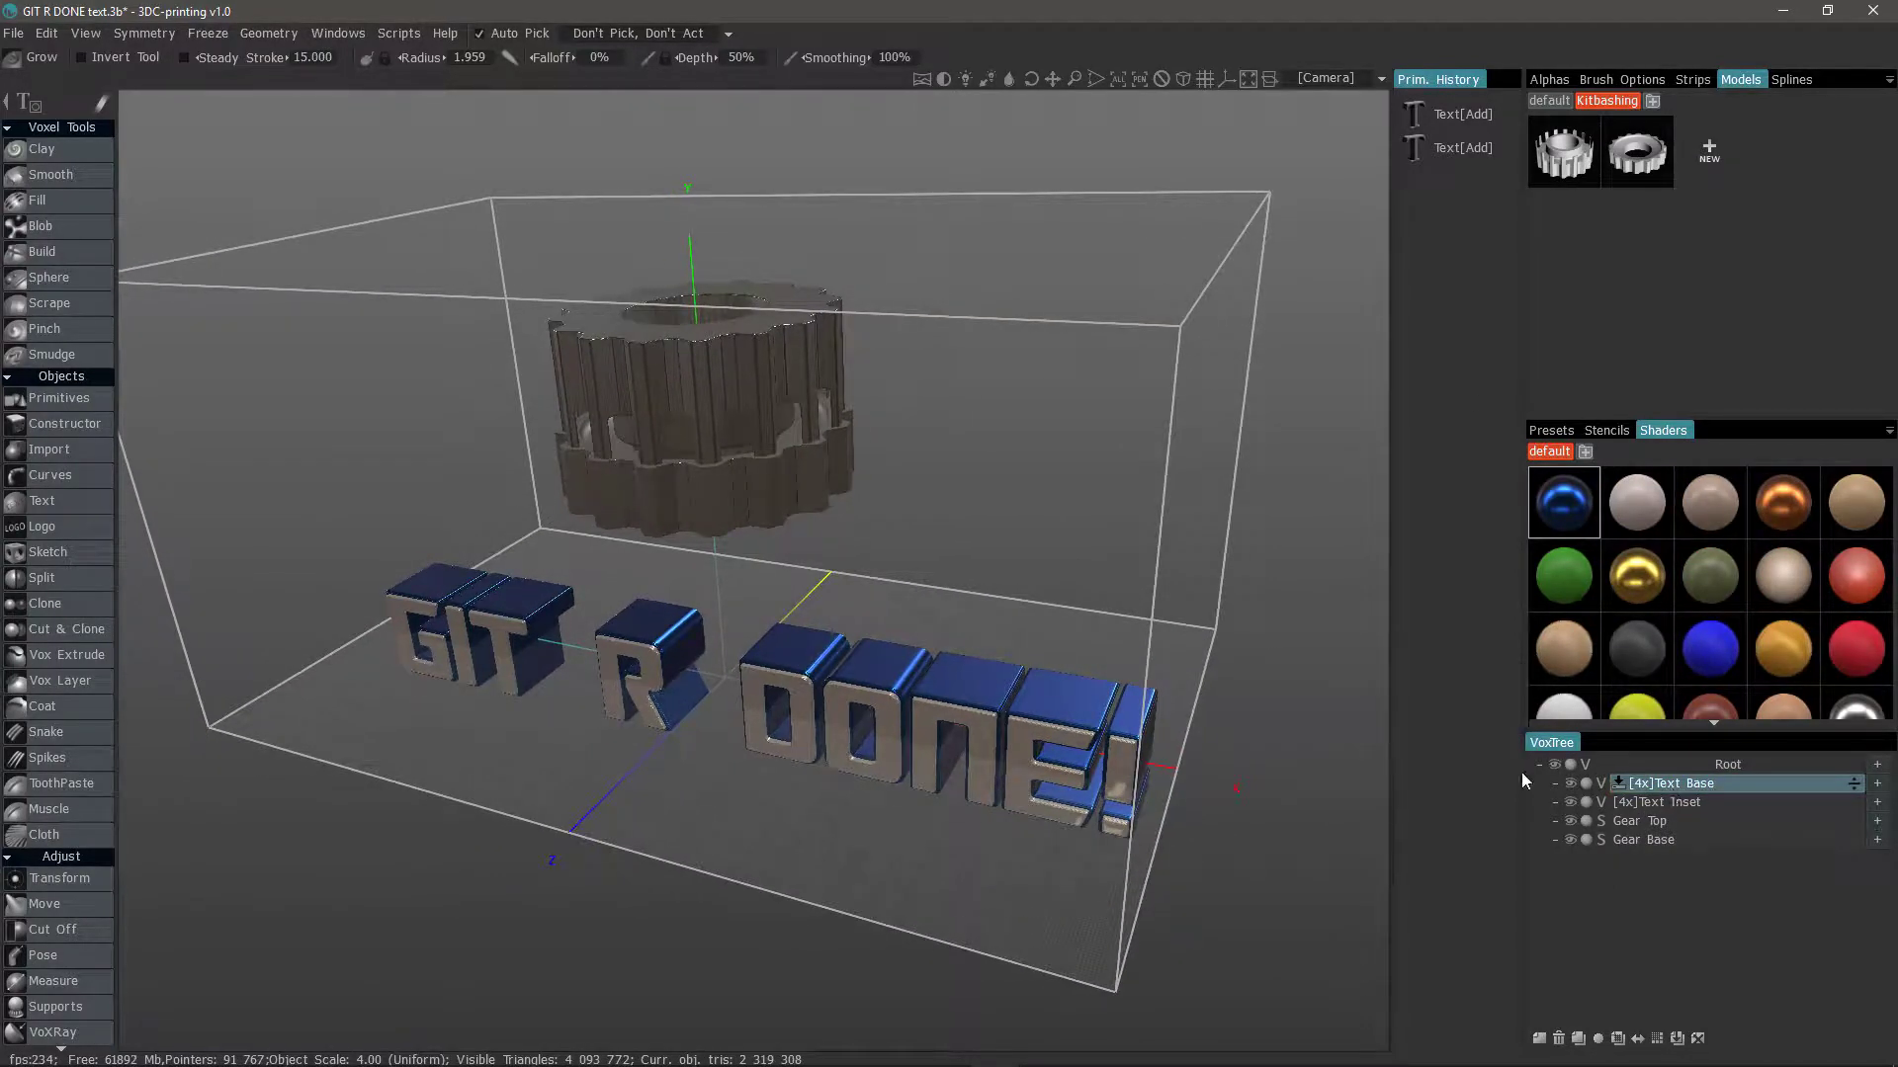
# Make Text Inset the active volume and hide Gear Top and Gear Base
pyautogui.click(1671, 802)
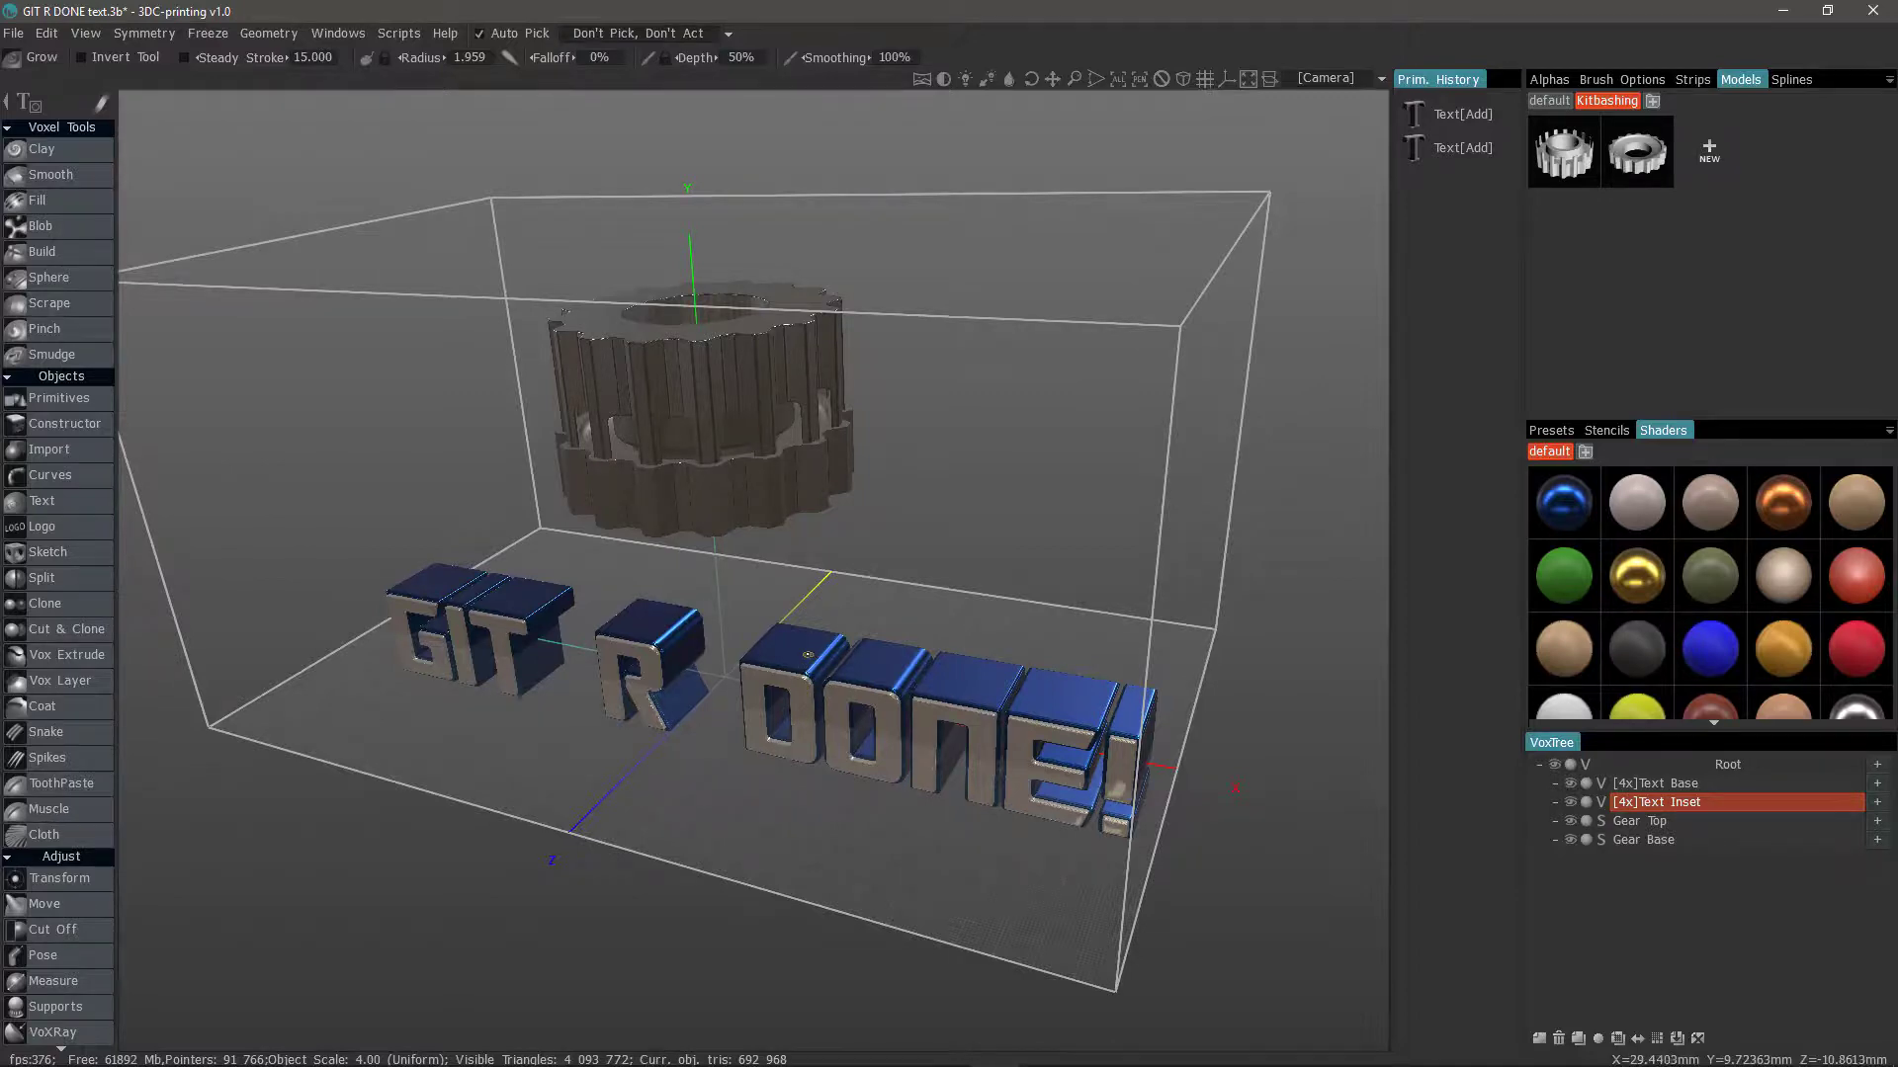
pyautogui.click(1571, 839)
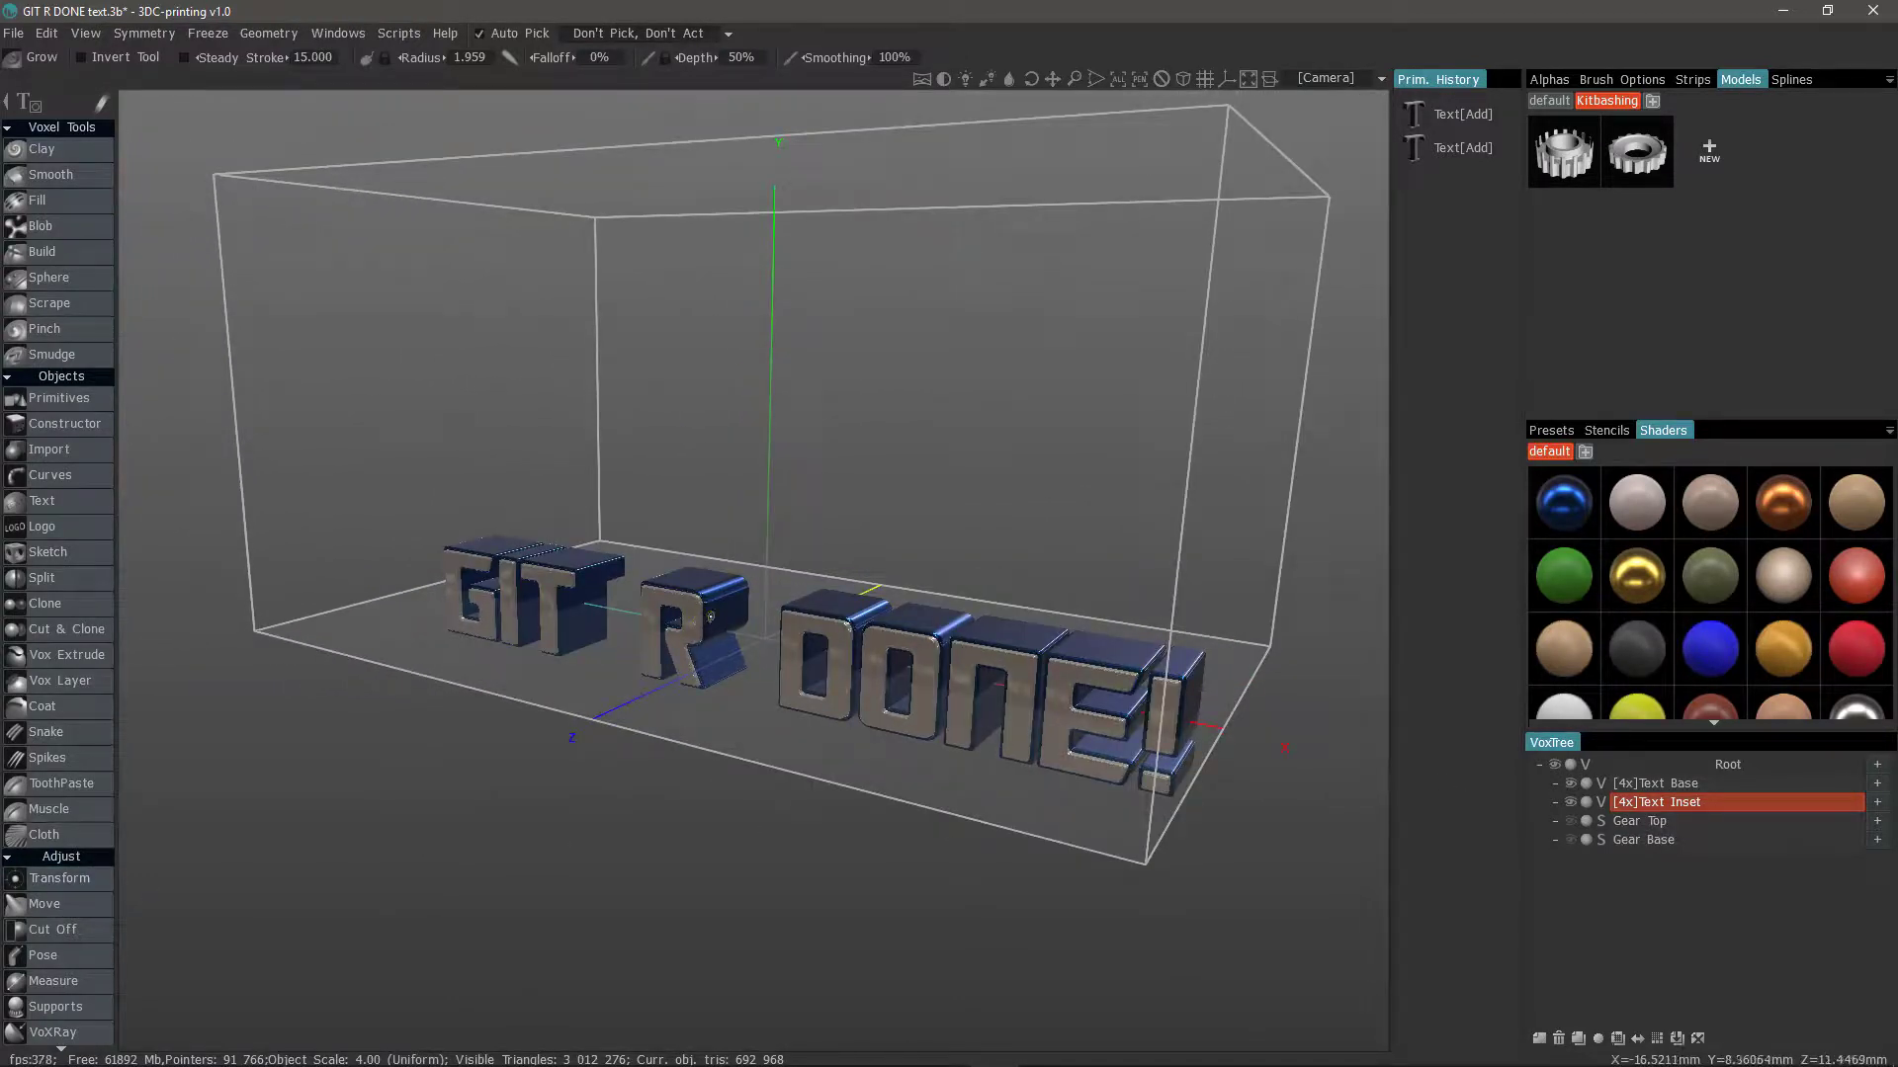
# Try raising Text Inset independently of Text Base to a Y position of 22.267 with Transform, and undo the move
pyautogui.click(1670, 804)
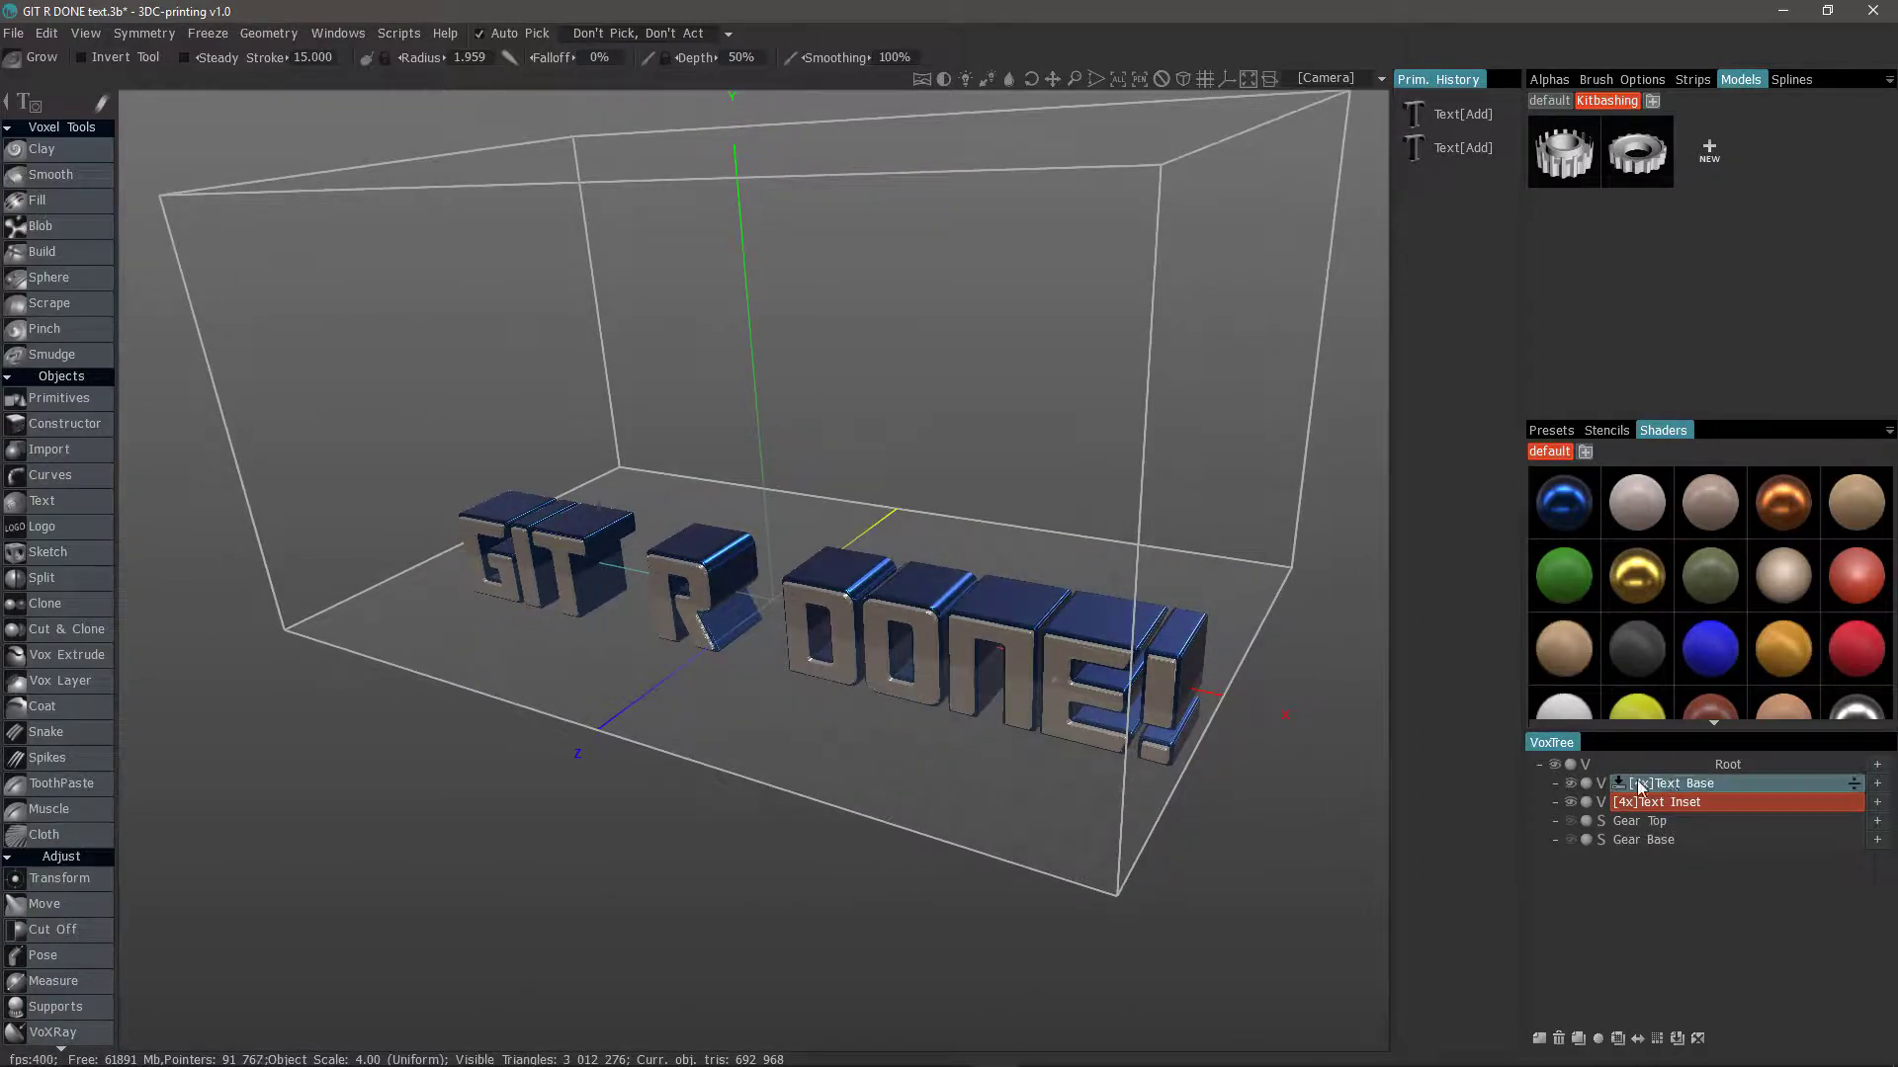
pyautogui.click(1678, 785)
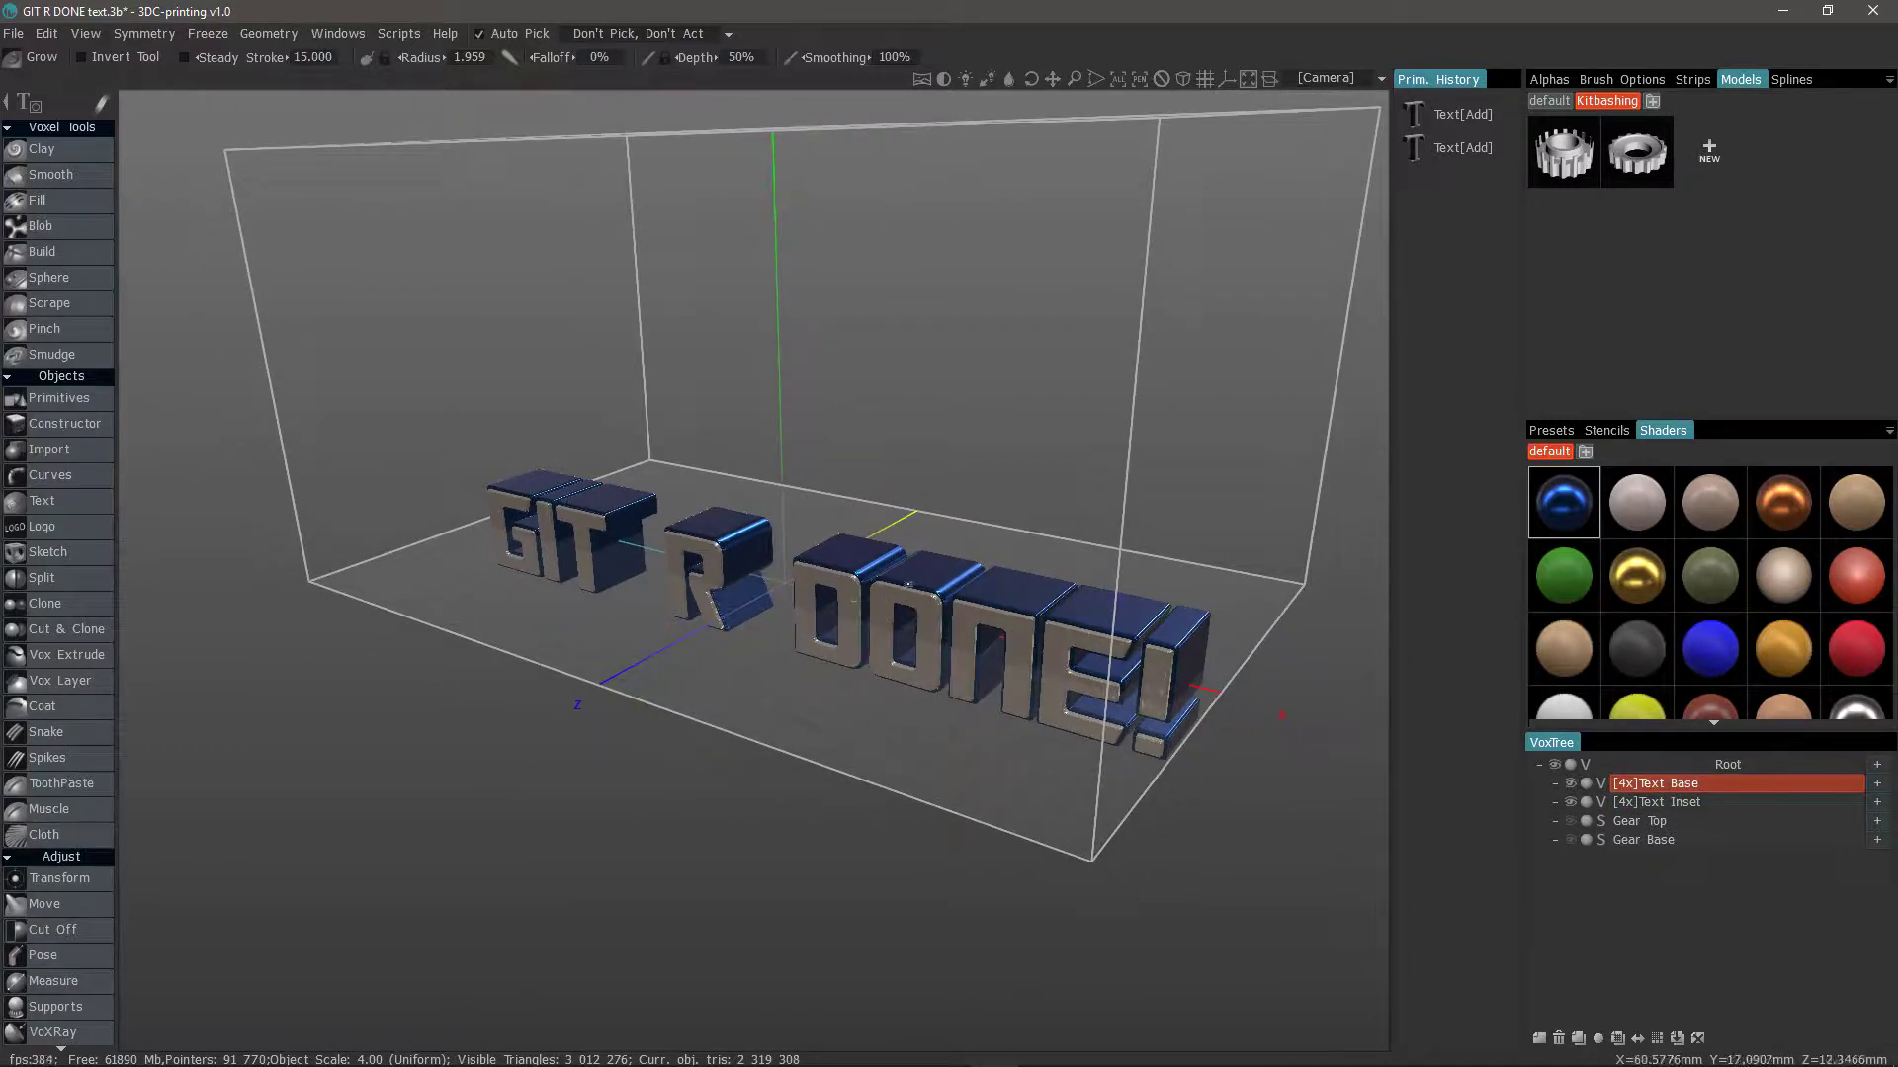
pyautogui.click(1670, 803)
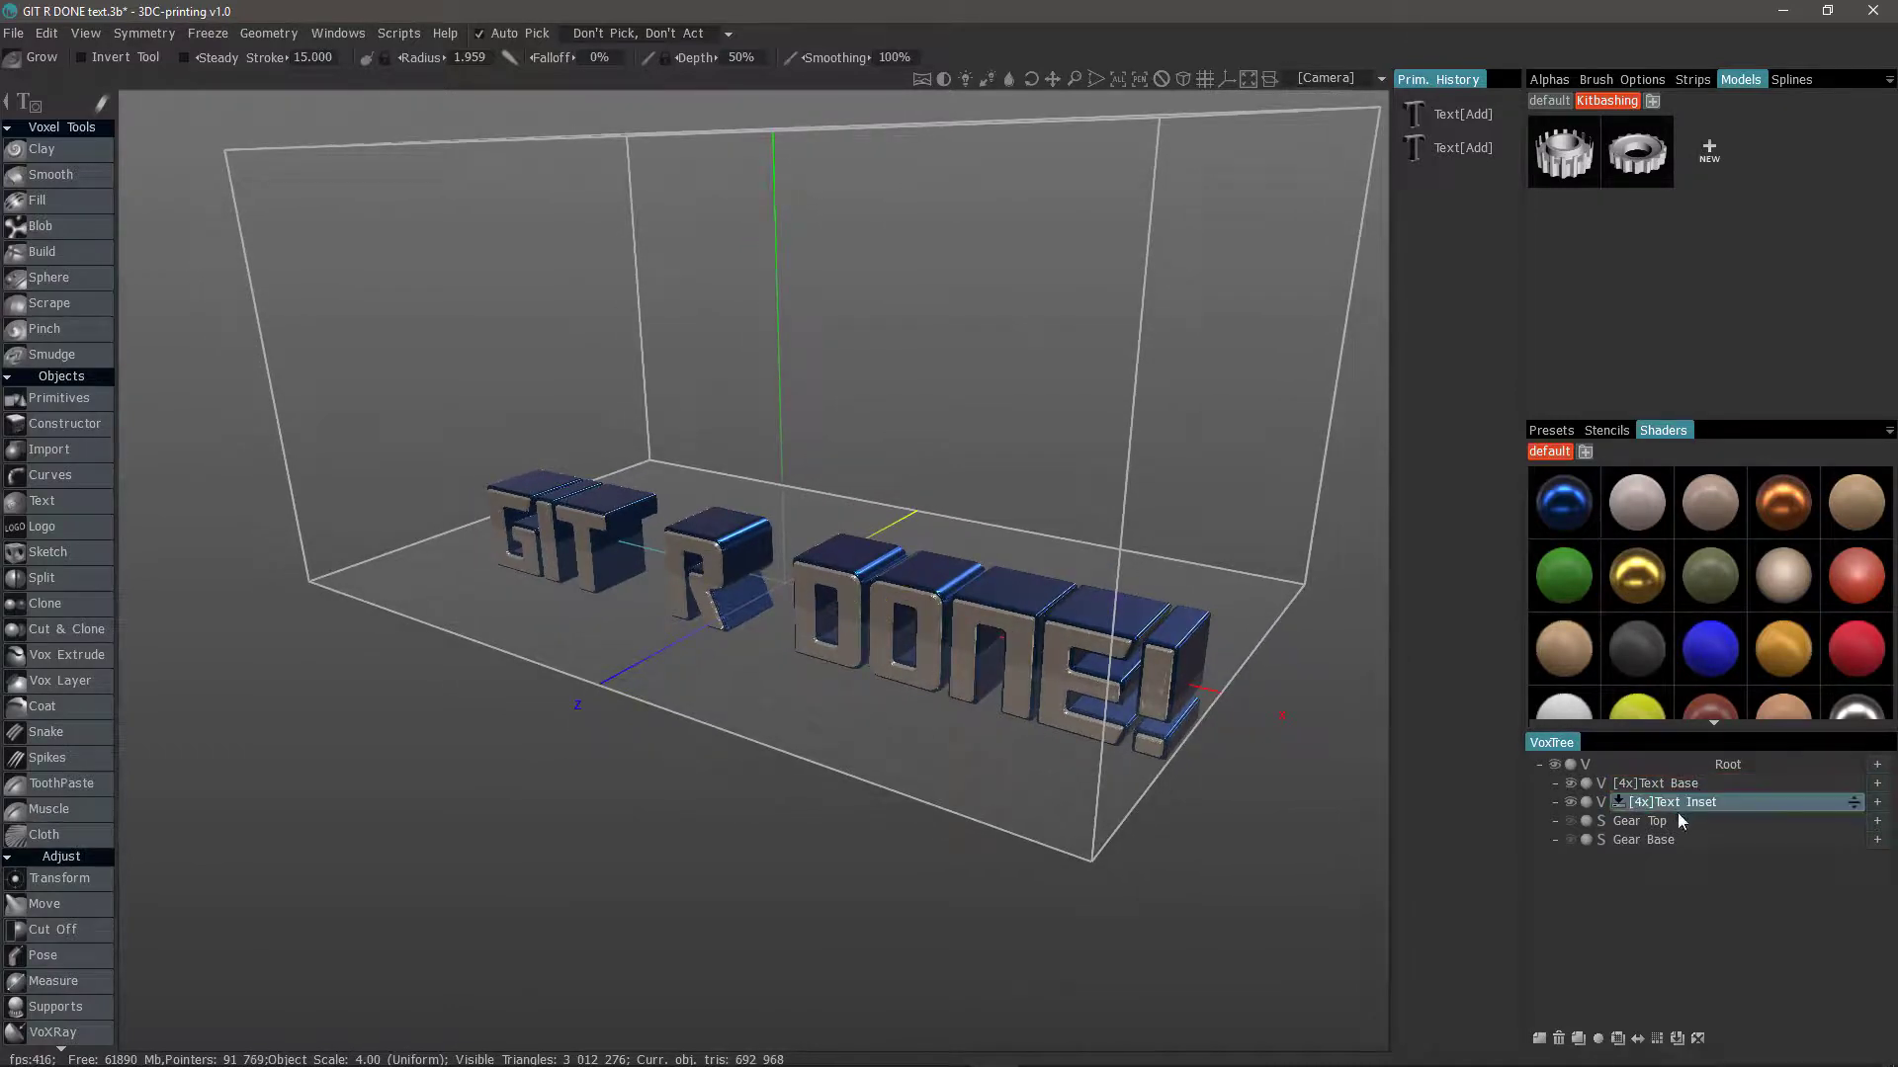
pyautogui.click(71, 880)
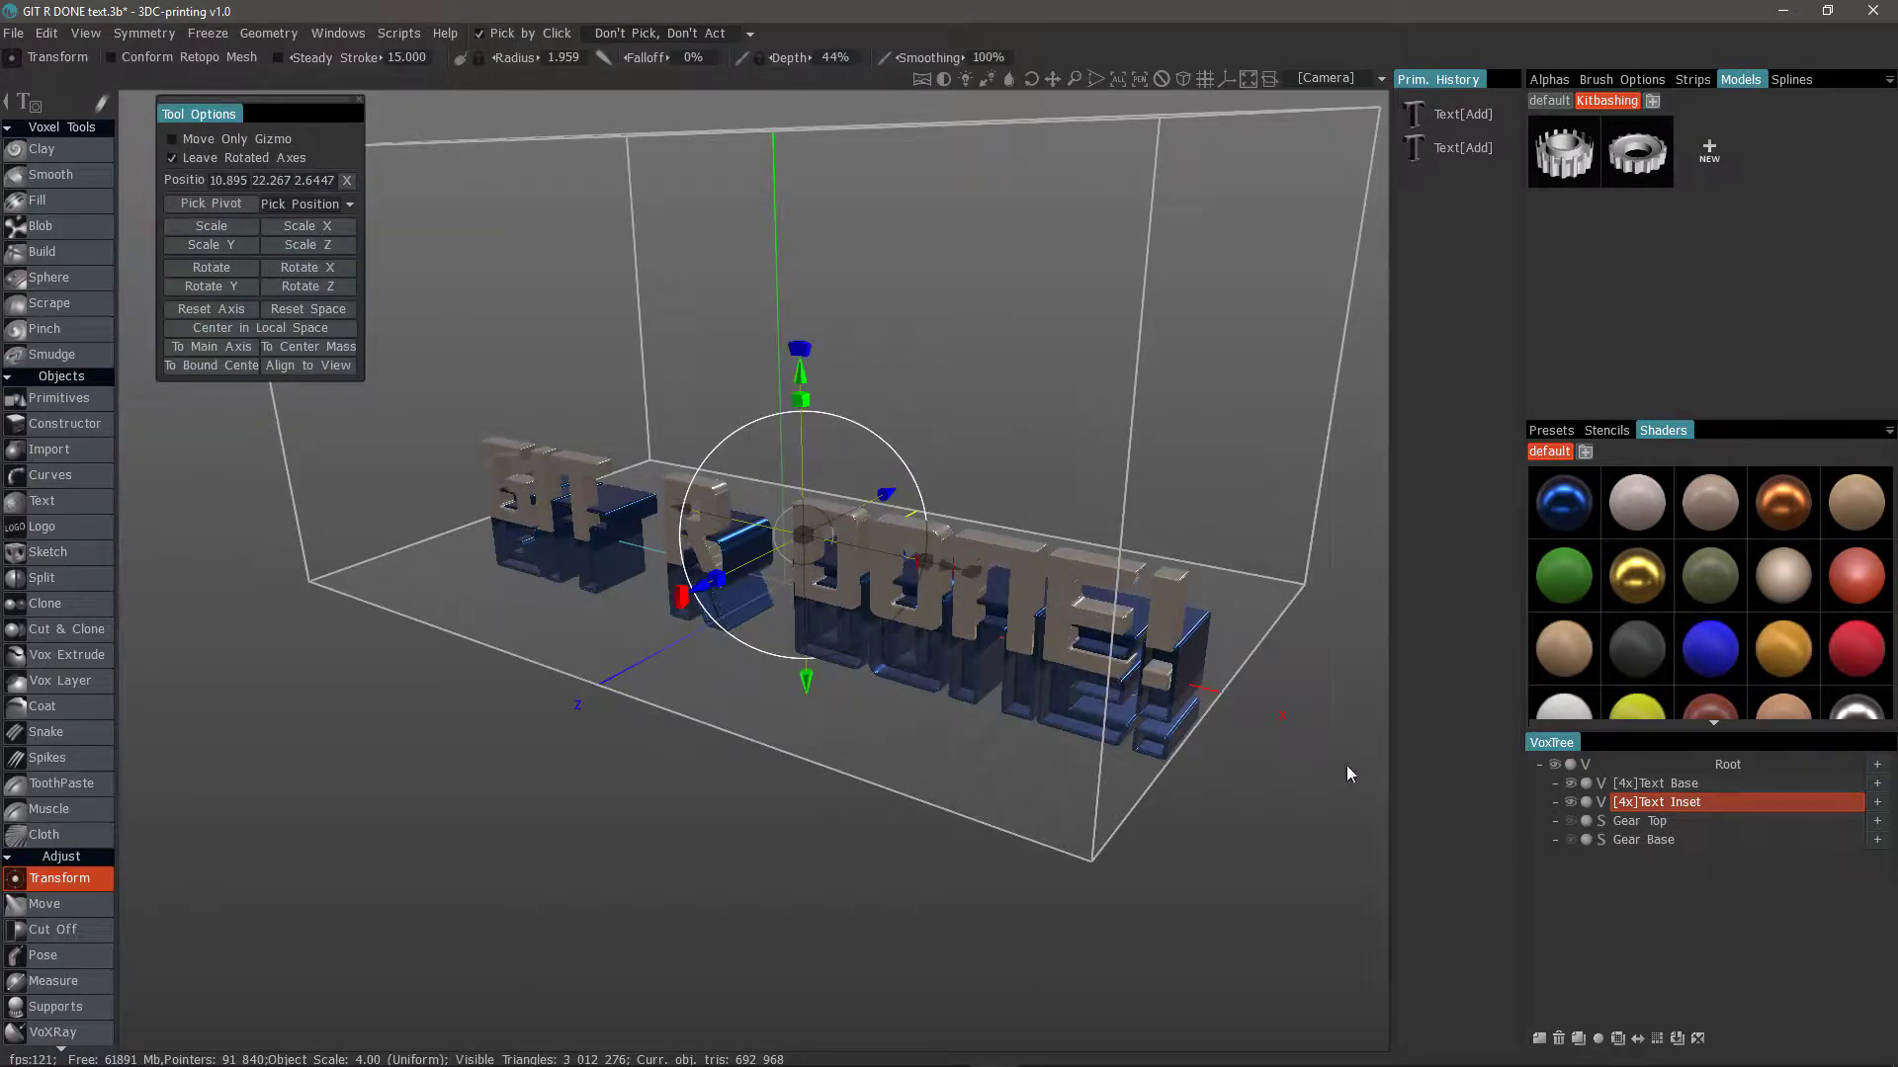
pyautogui.hotkey('ctrl', 'z')
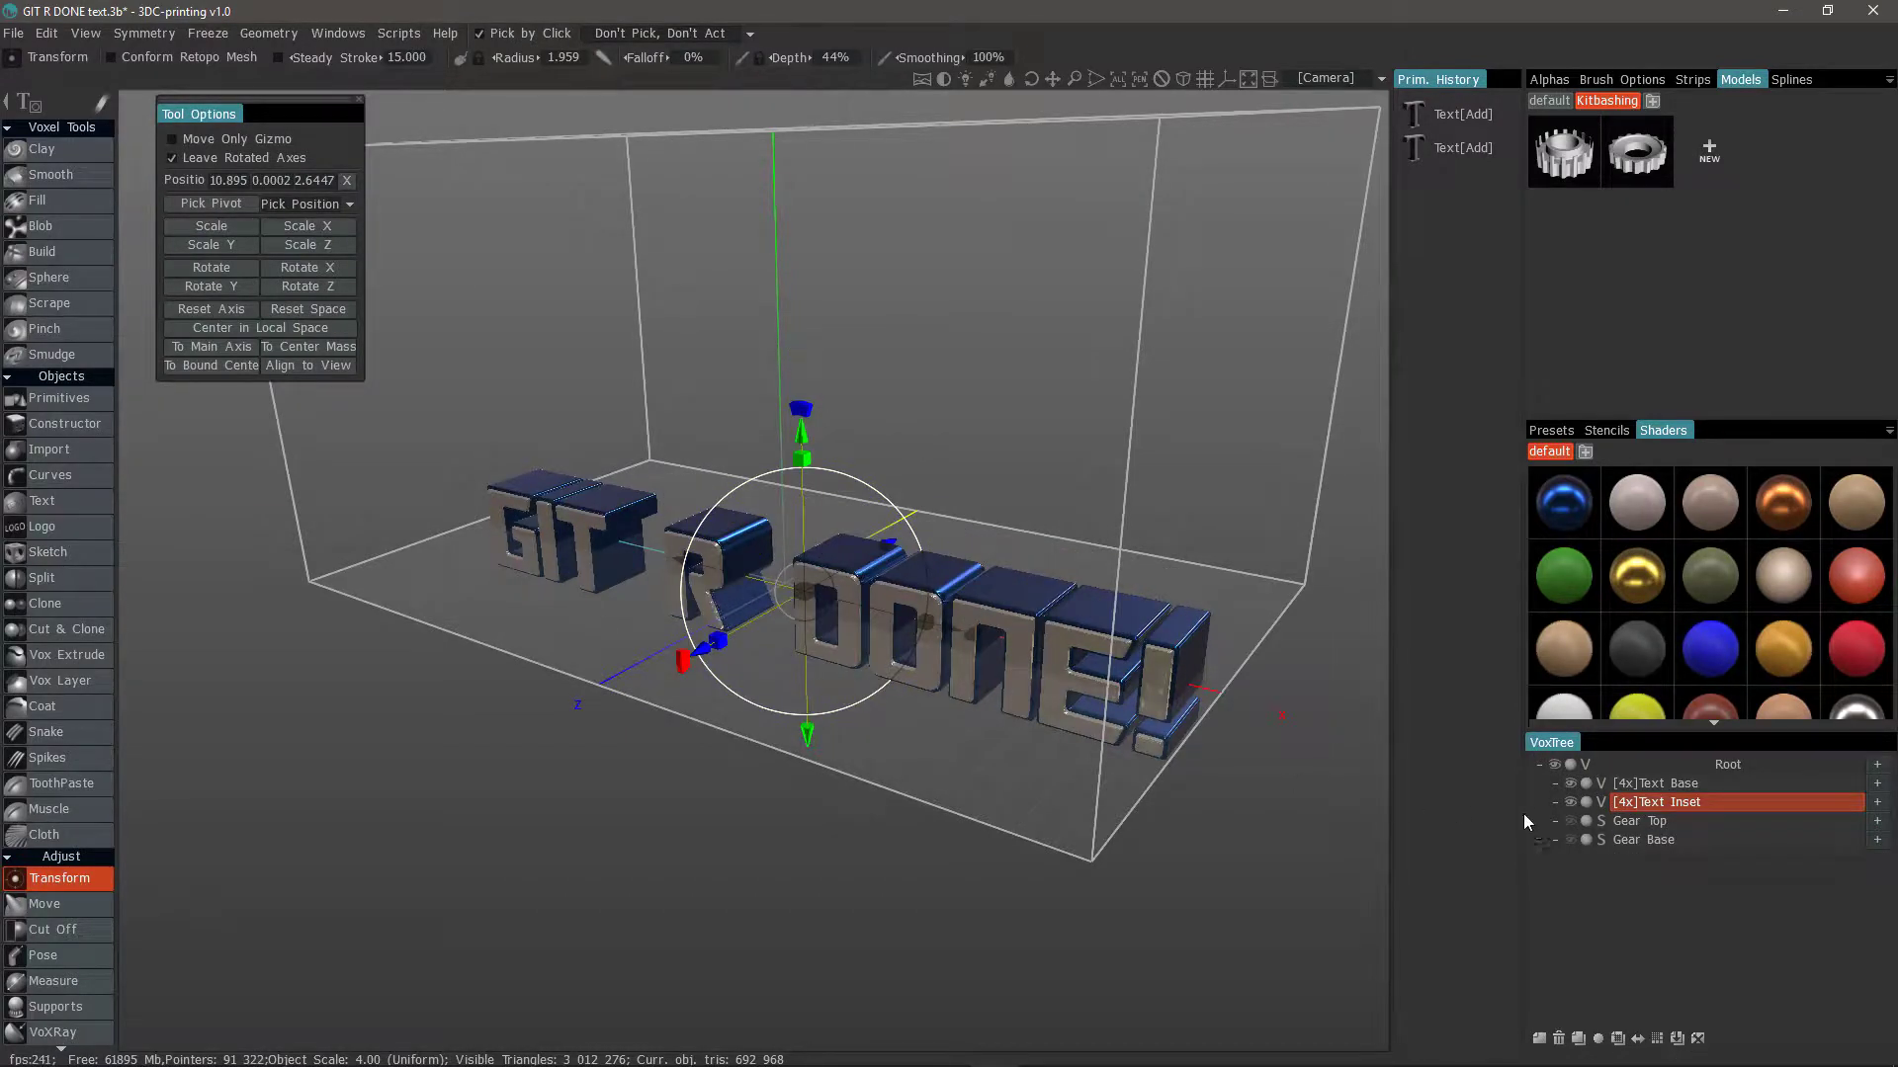
# Change the parent of Text Inset to Text Base, and check the nesting by collapsing and expanding the Text Base branch
pyautogui.rightClick(1689, 813)
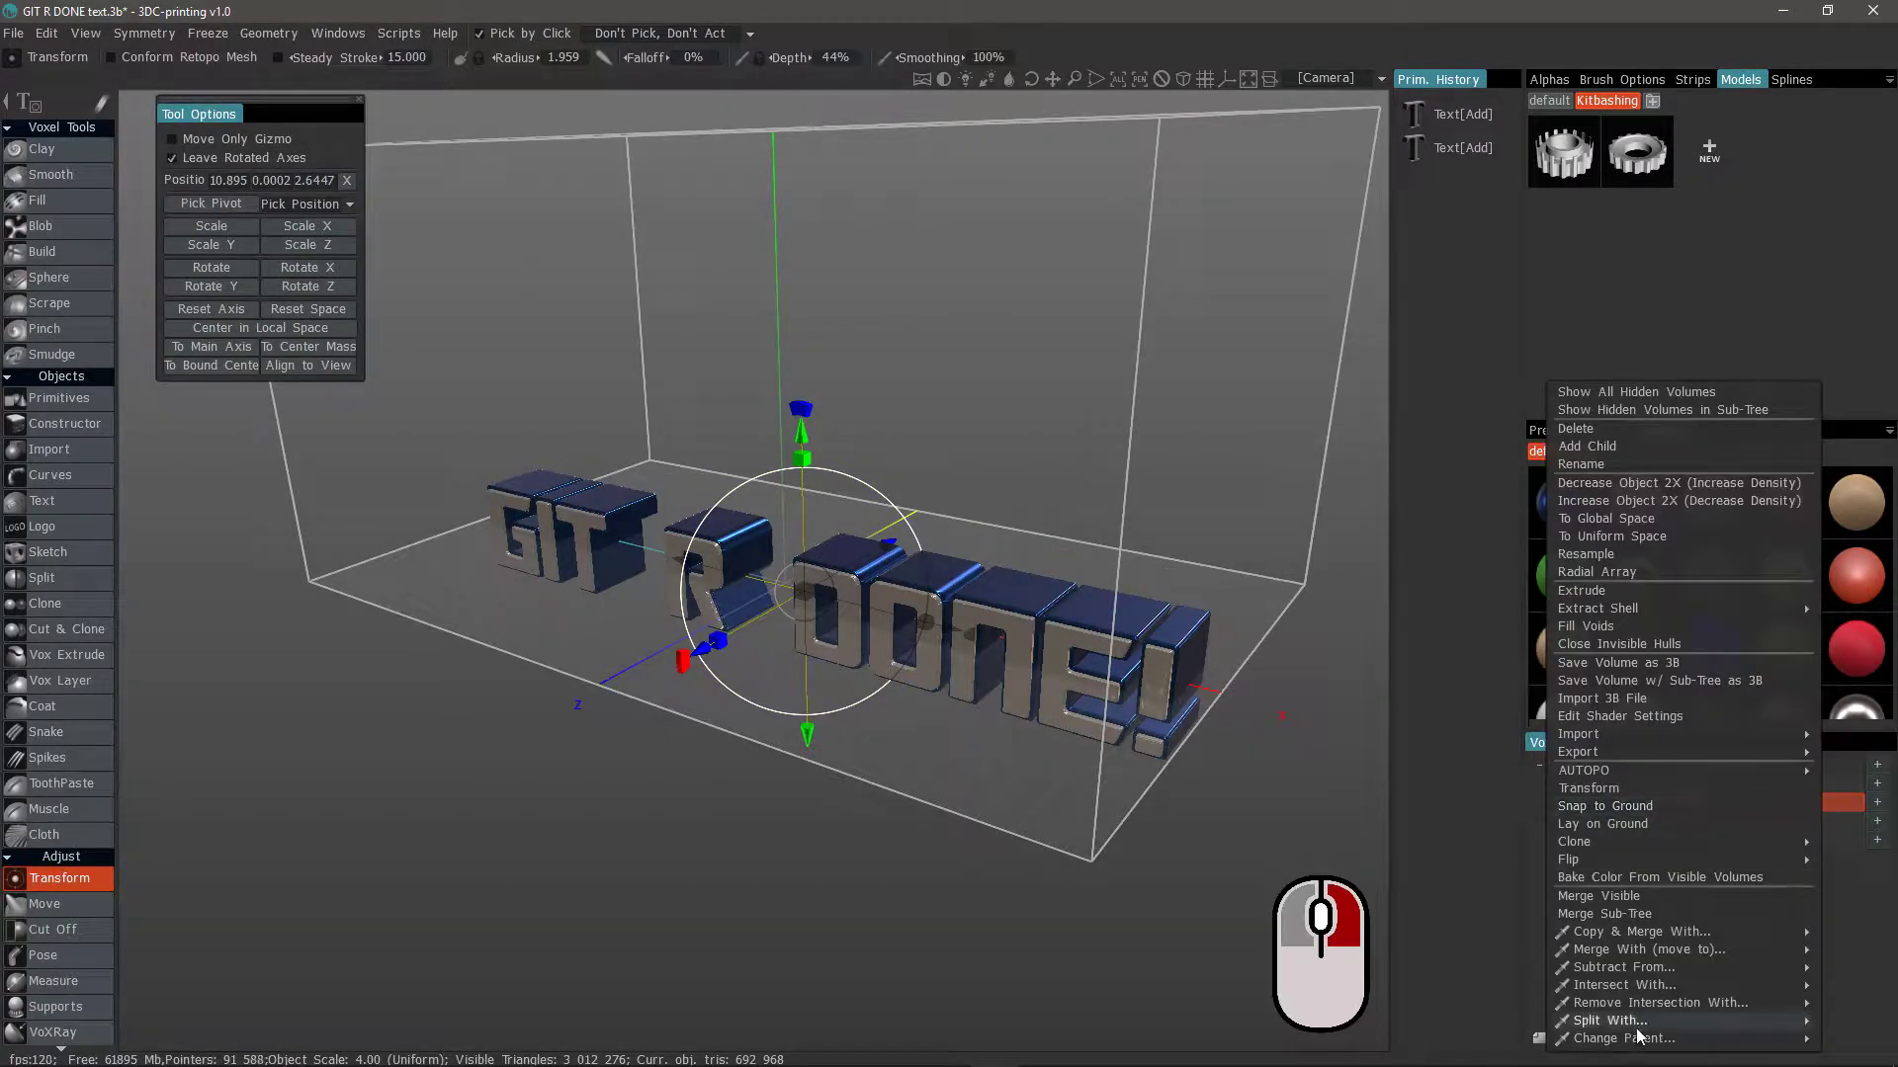
pyautogui.moveTo(1631, 1042)
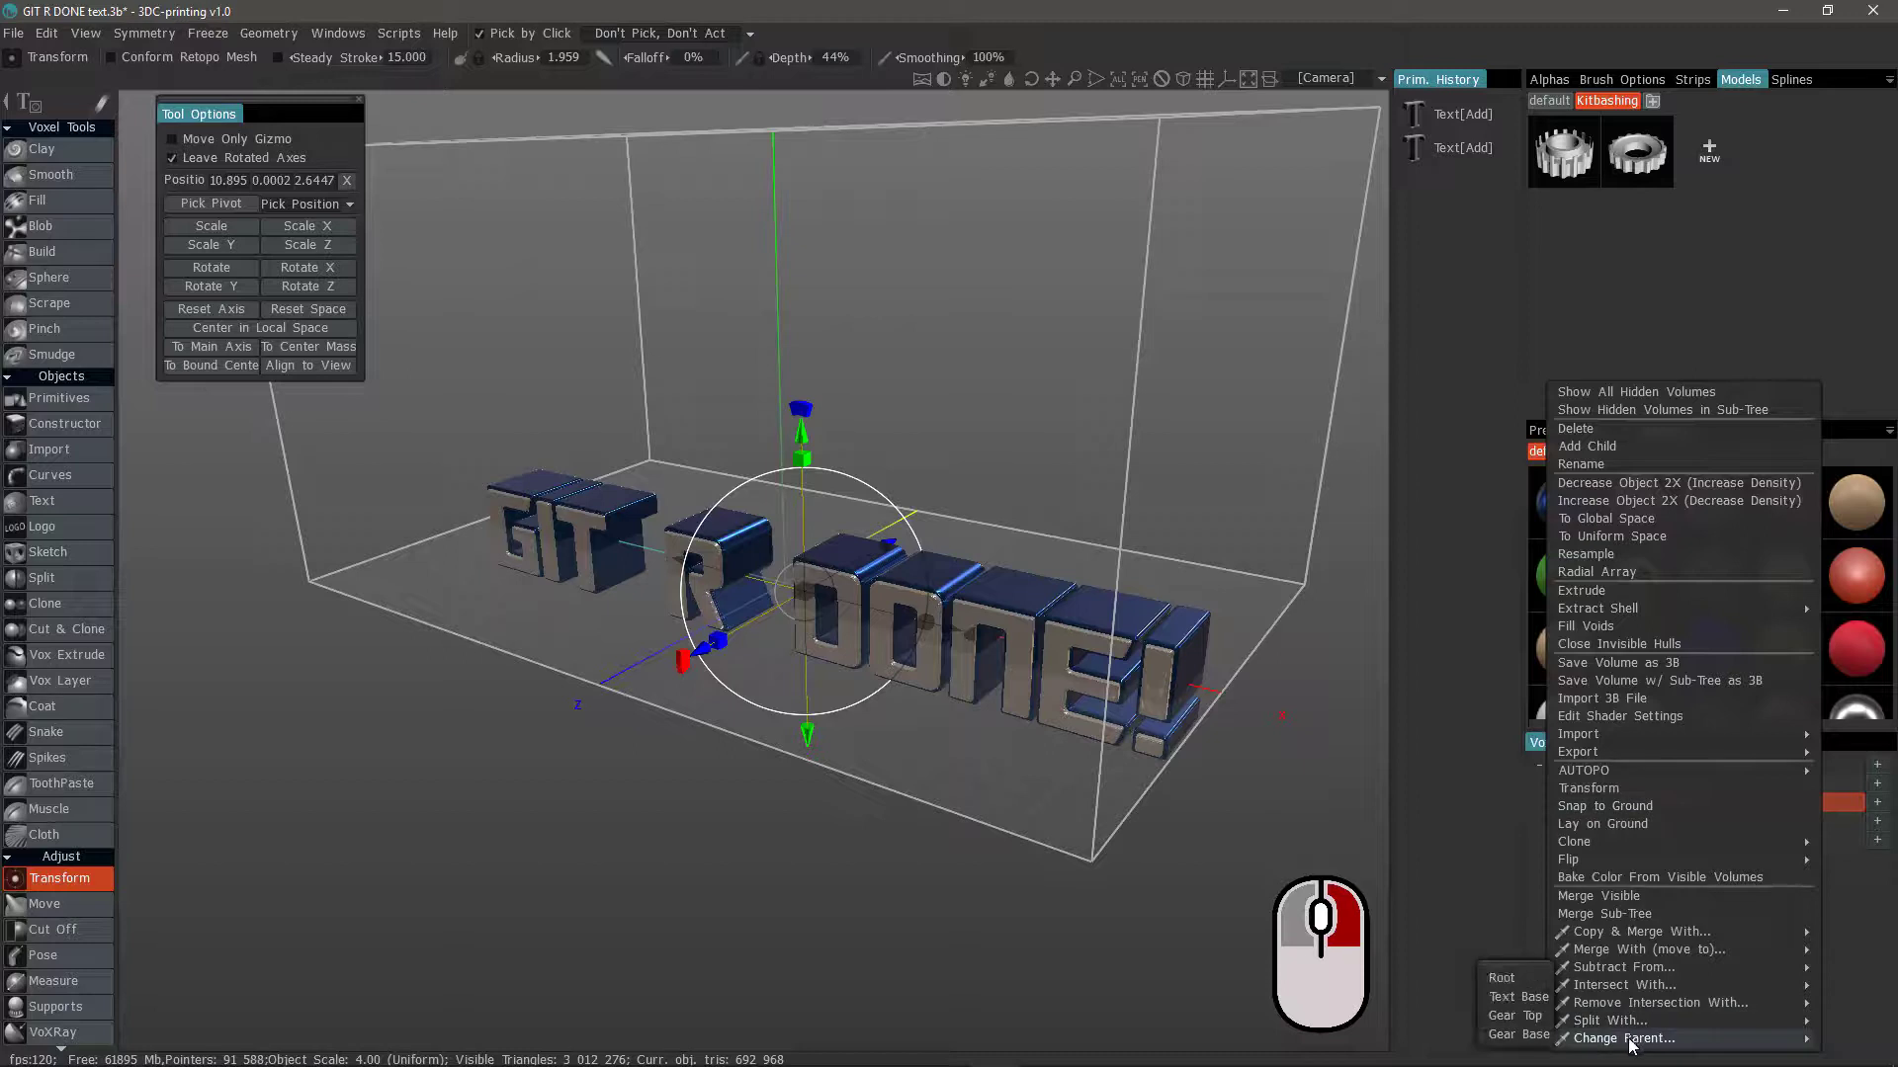
pyautogui.click(1515, 998)
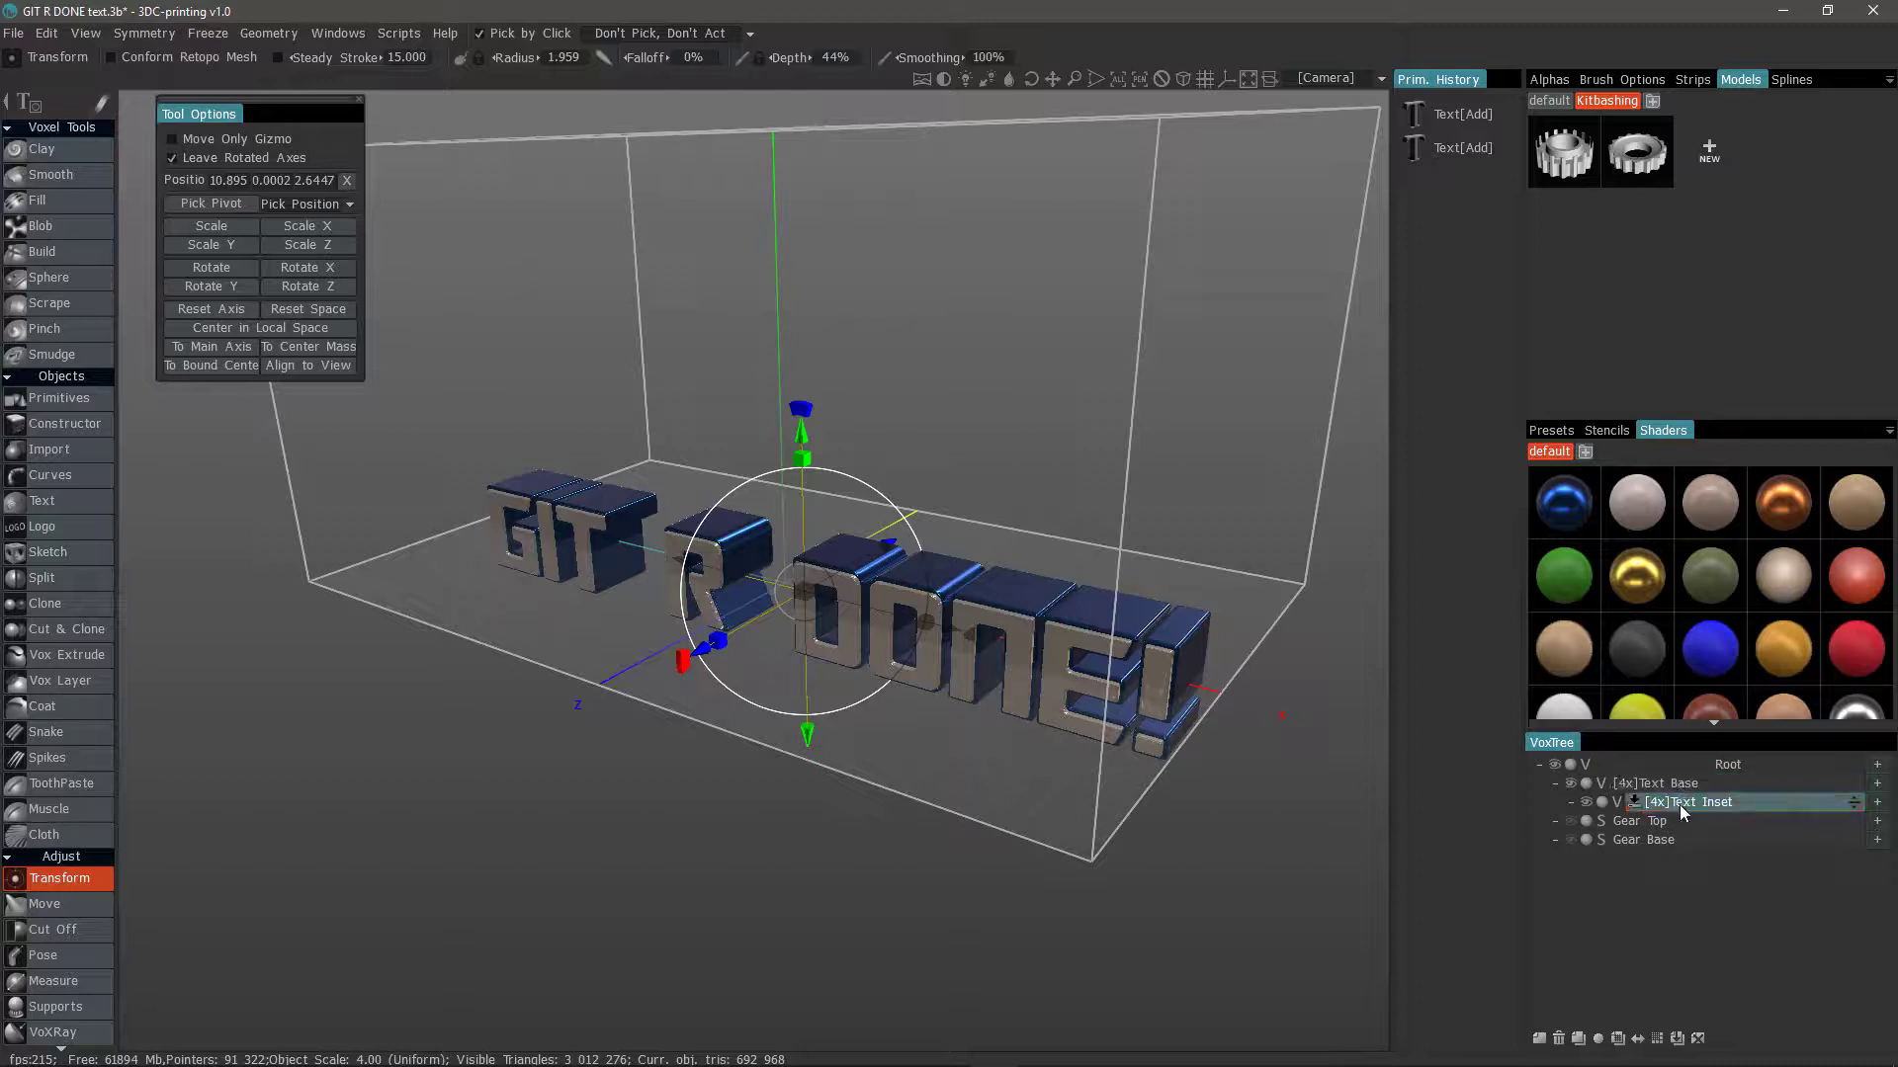
pyautogui.click(1555, 785)
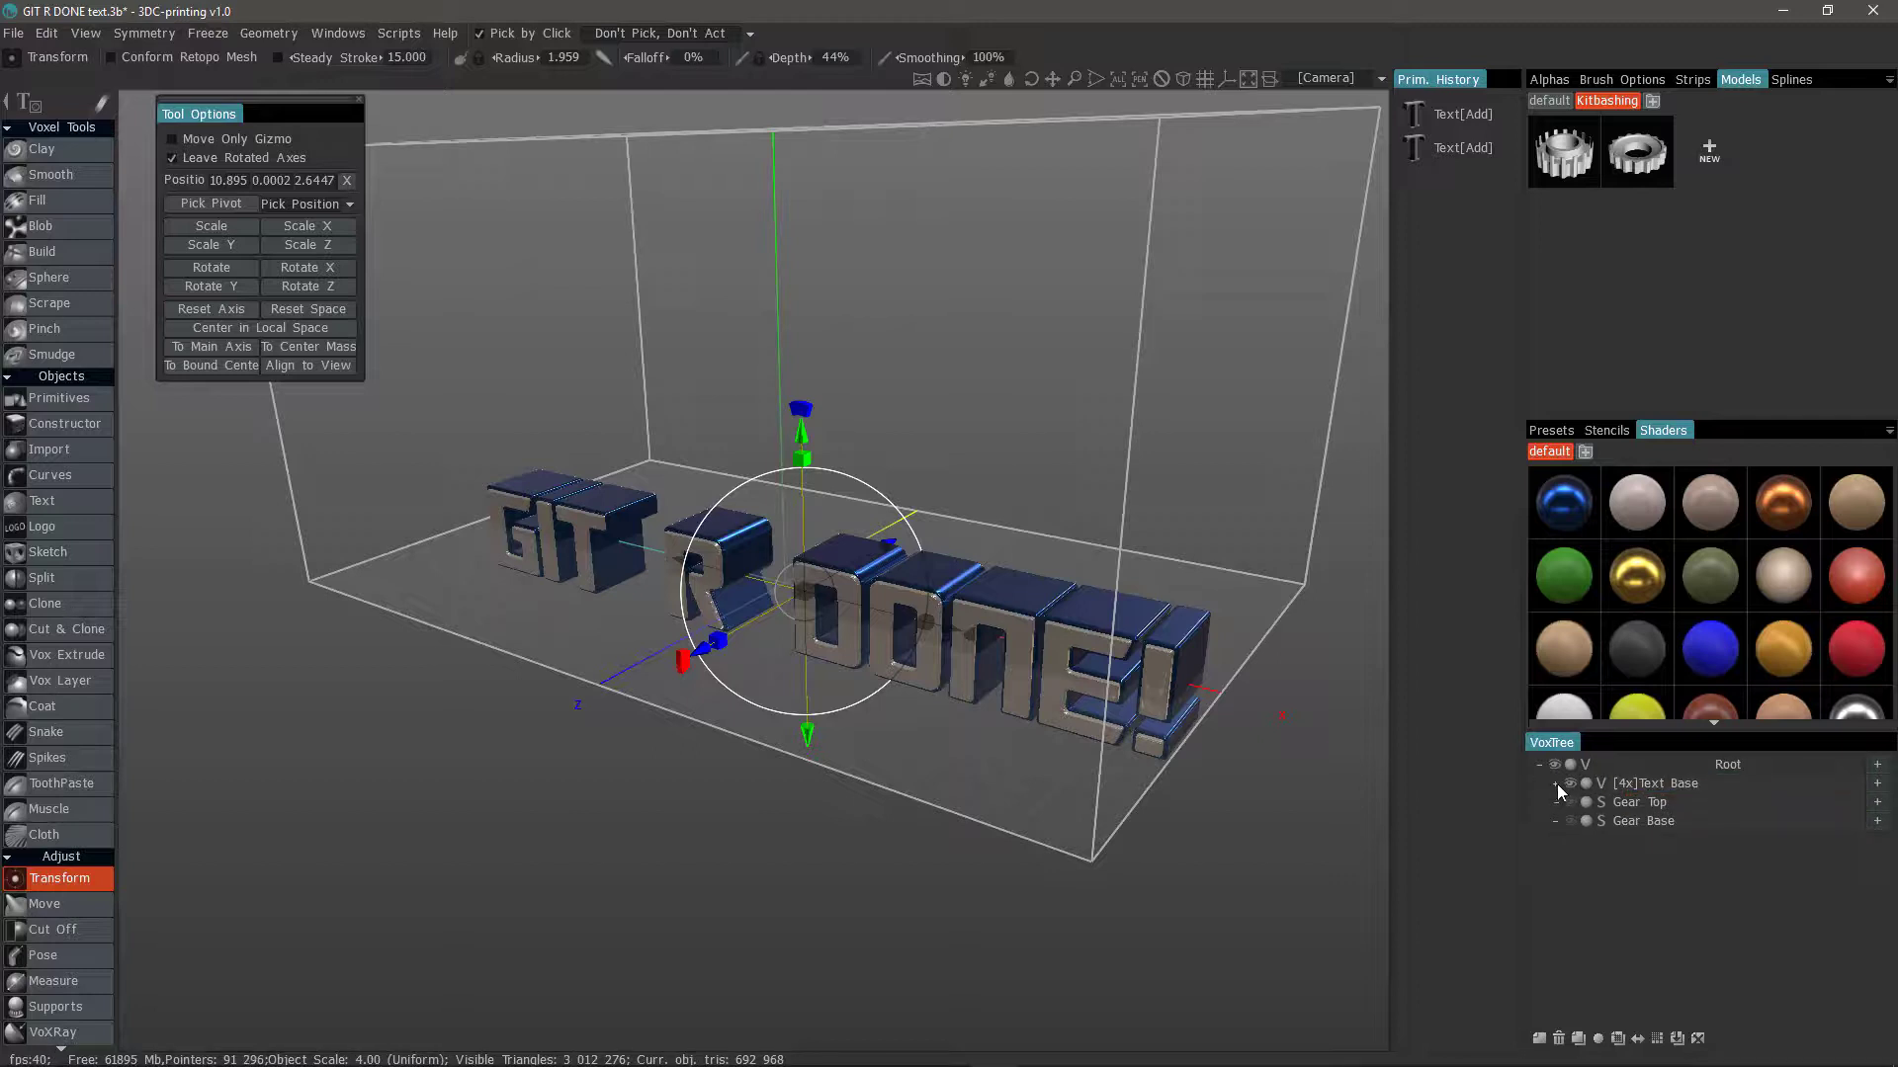
pyautogui.click(1556, 783)
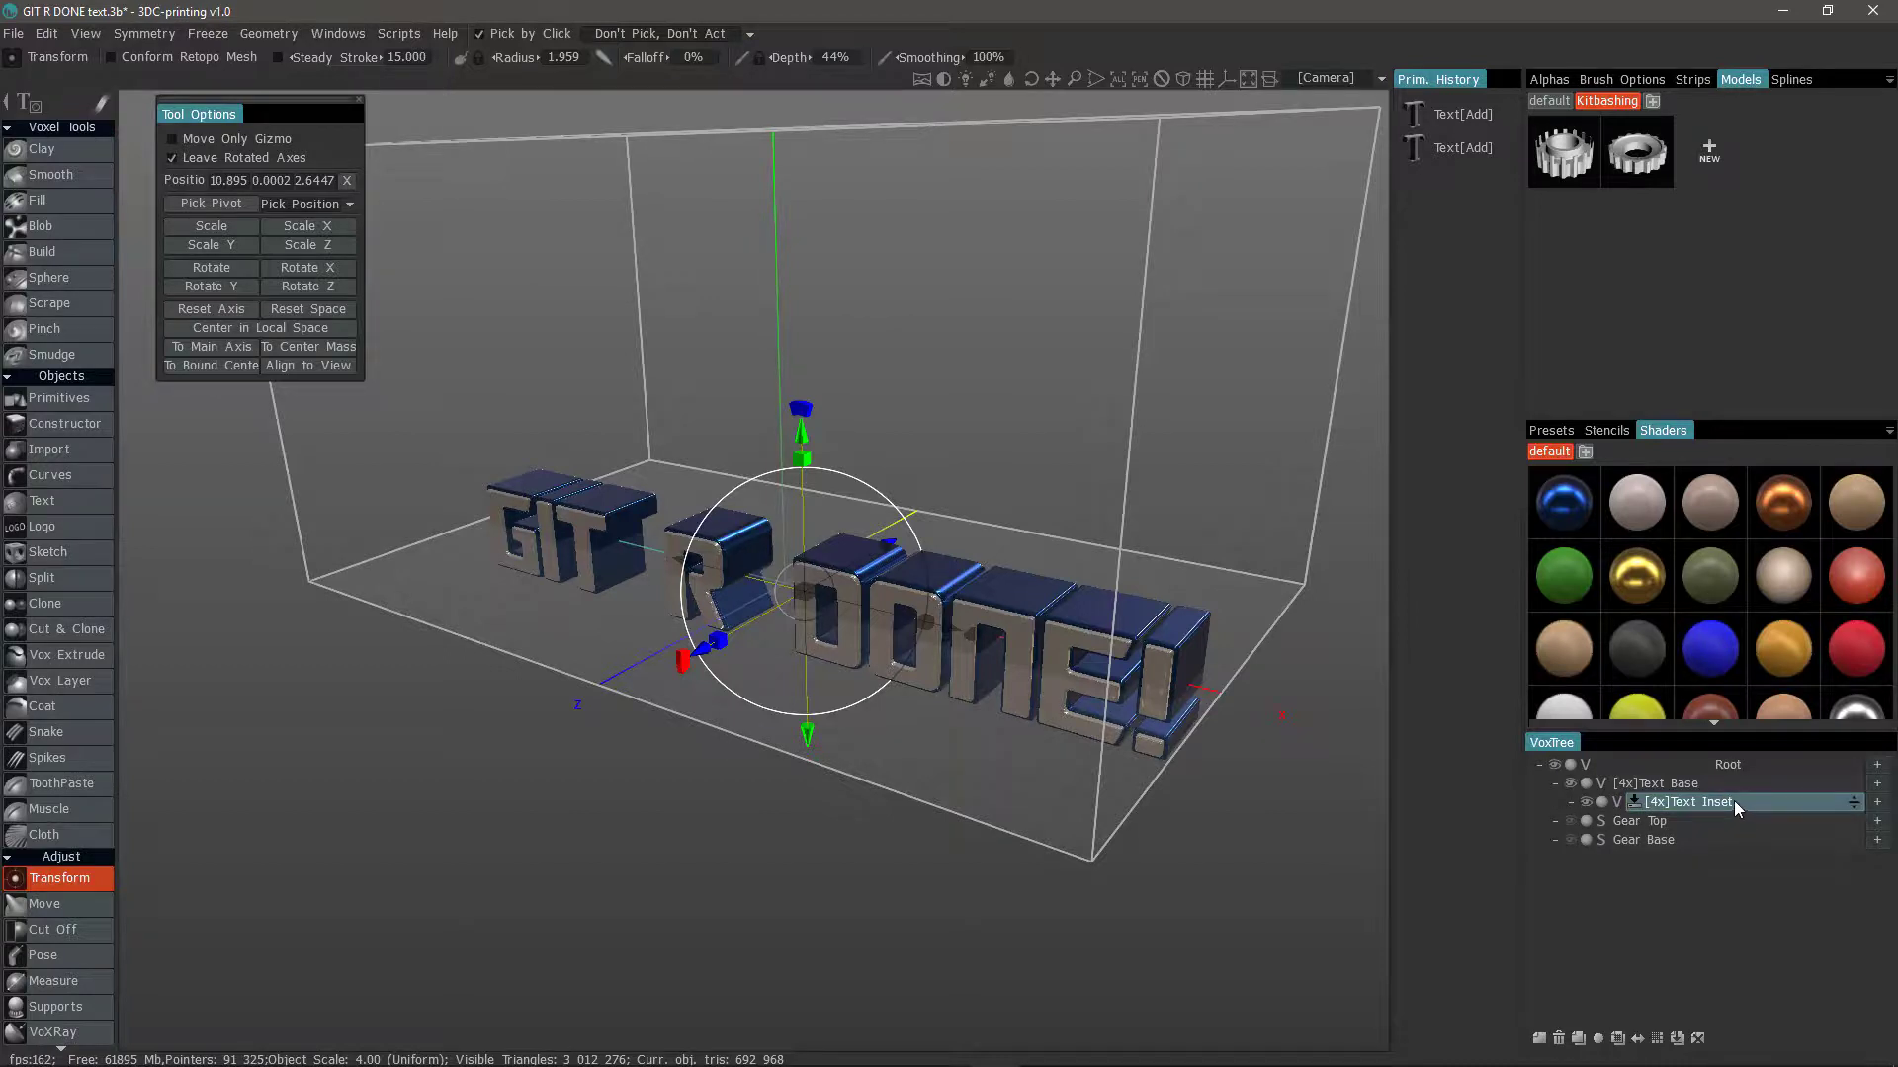
# Raise Text Base together with its Text Inset child to a Y position of about 27 using Transform
pyautogui.click(1688, 784)
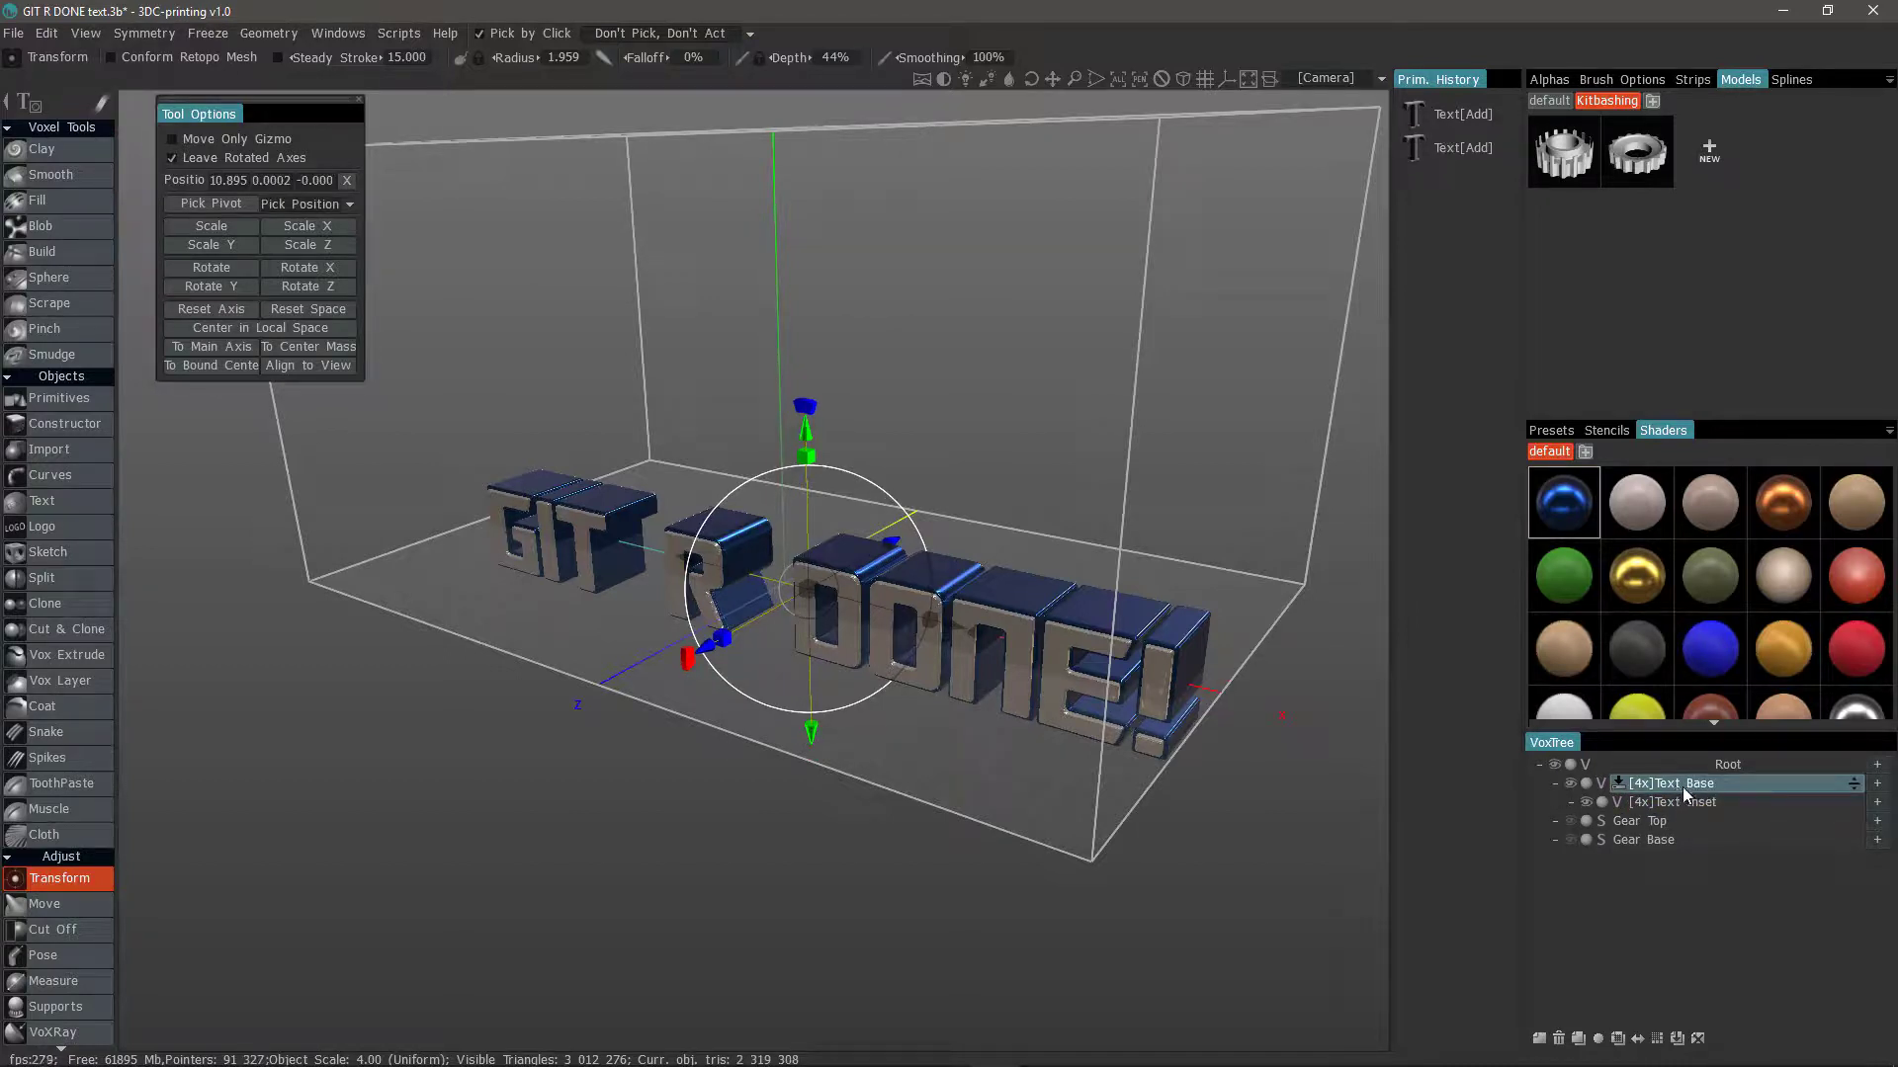
pyautogui.click(1681, 784)
pyautogui.moveTo(806, 430); pyautogui.dragTo(840, 358)
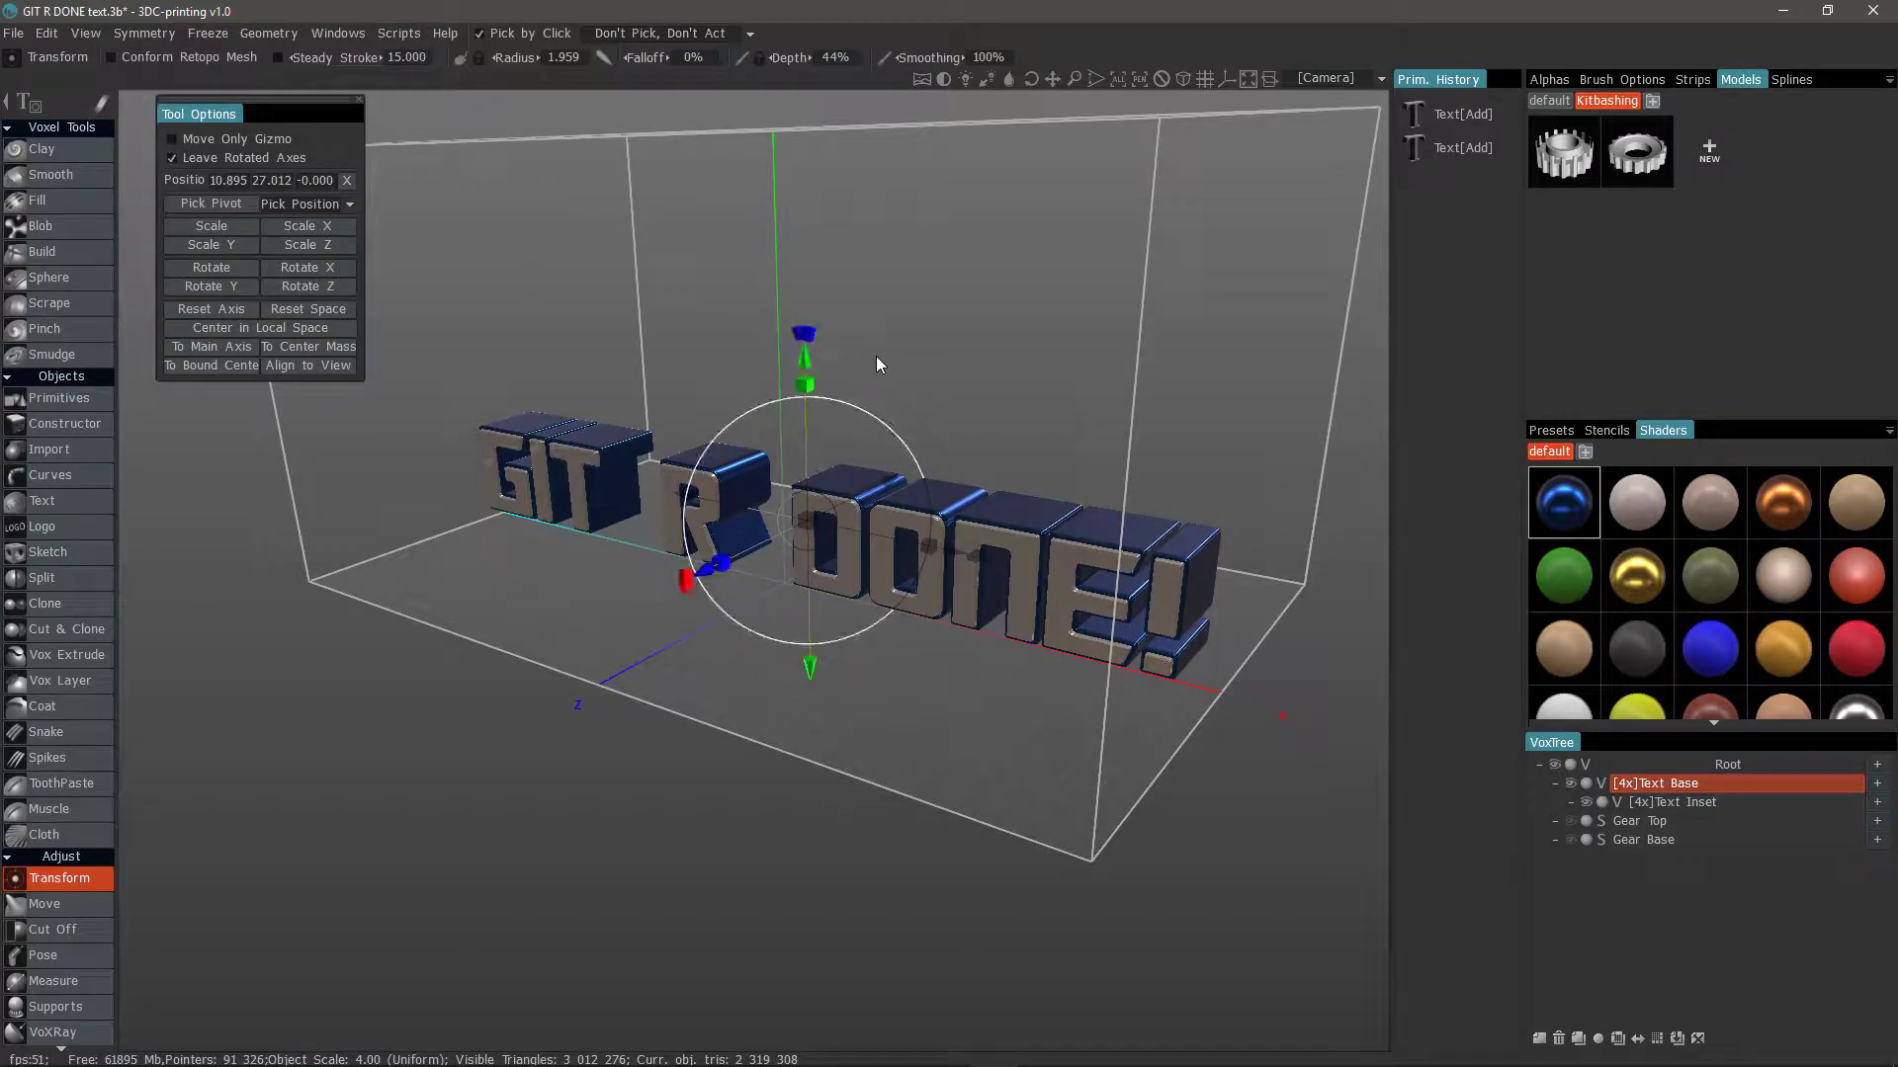
# Set the view to orthographic front and snap the Text Base volume to the ground
pyautogui.click(1183, 78)
pyautogui.click(1320, 78)
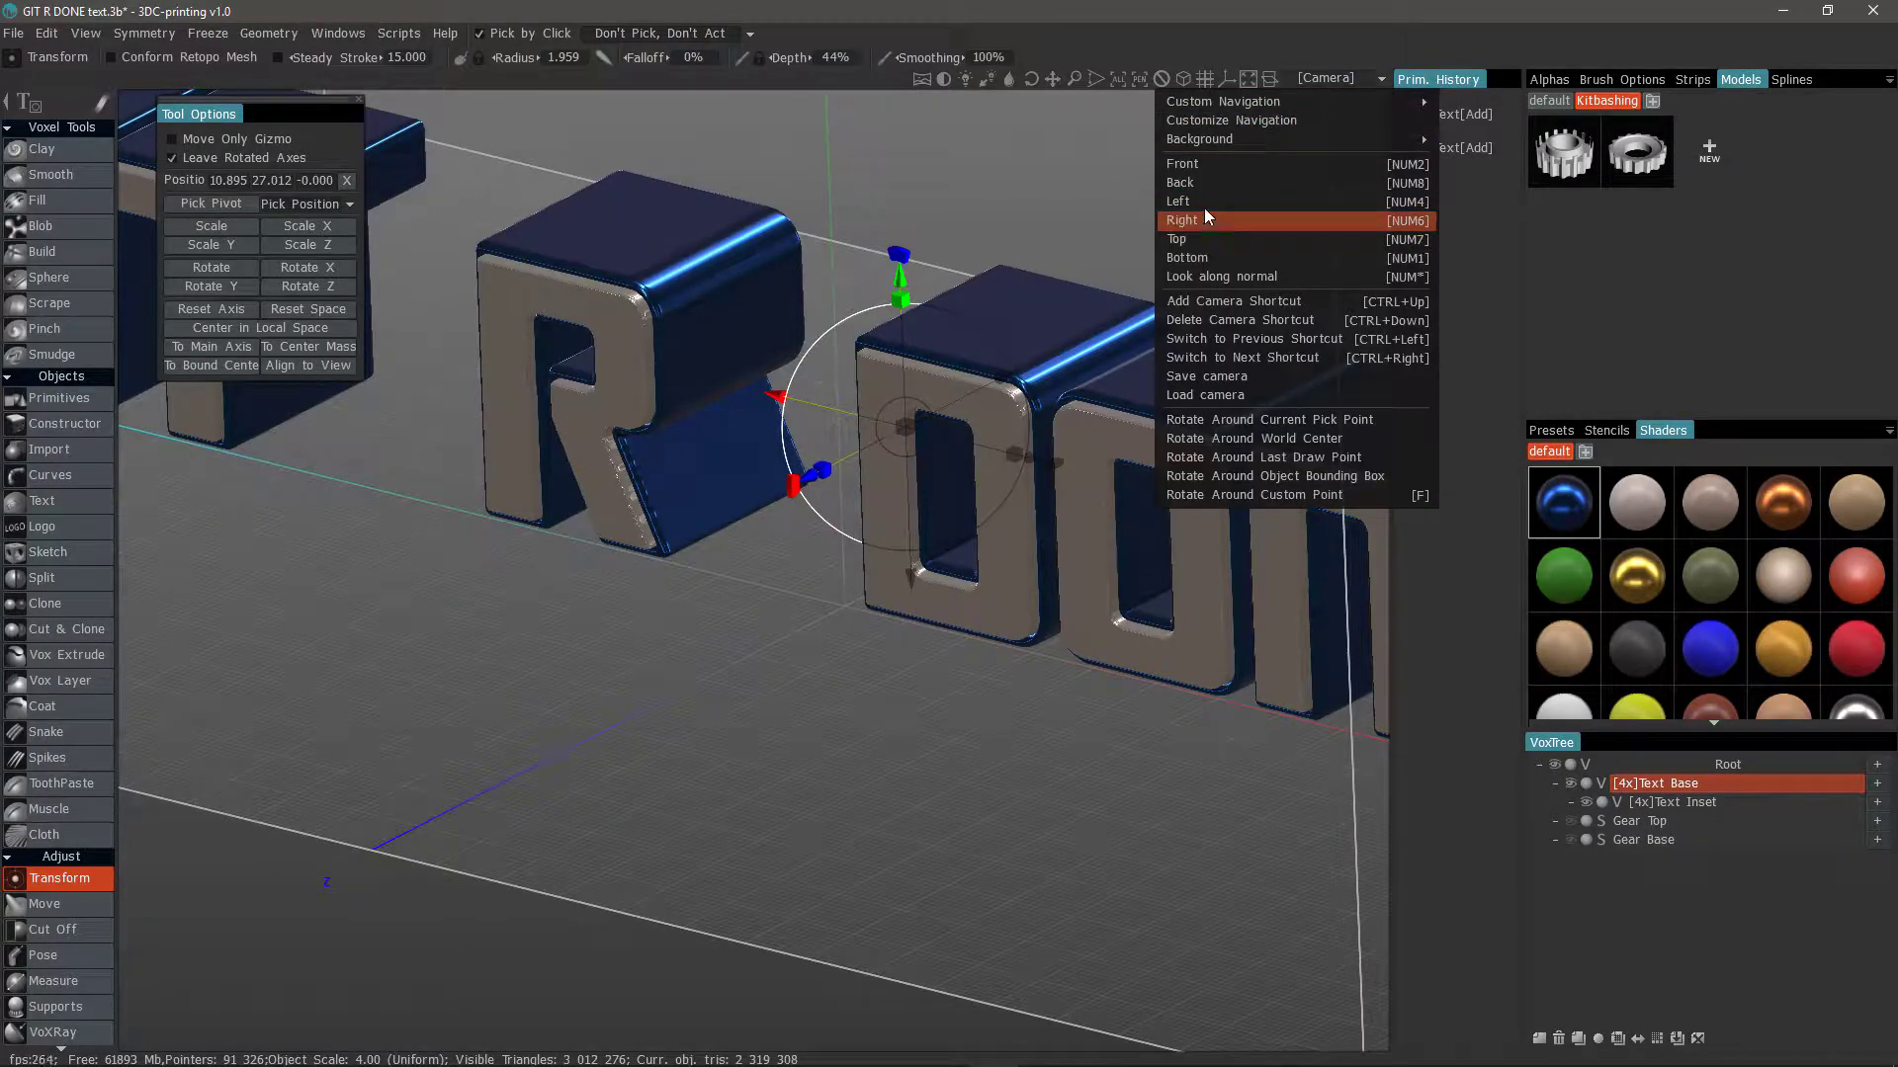
pyautogui.click(1211, 164)
pyautogui.moveTo(941, 584); pyautogui.dragTo(1021, 589, button='middle')
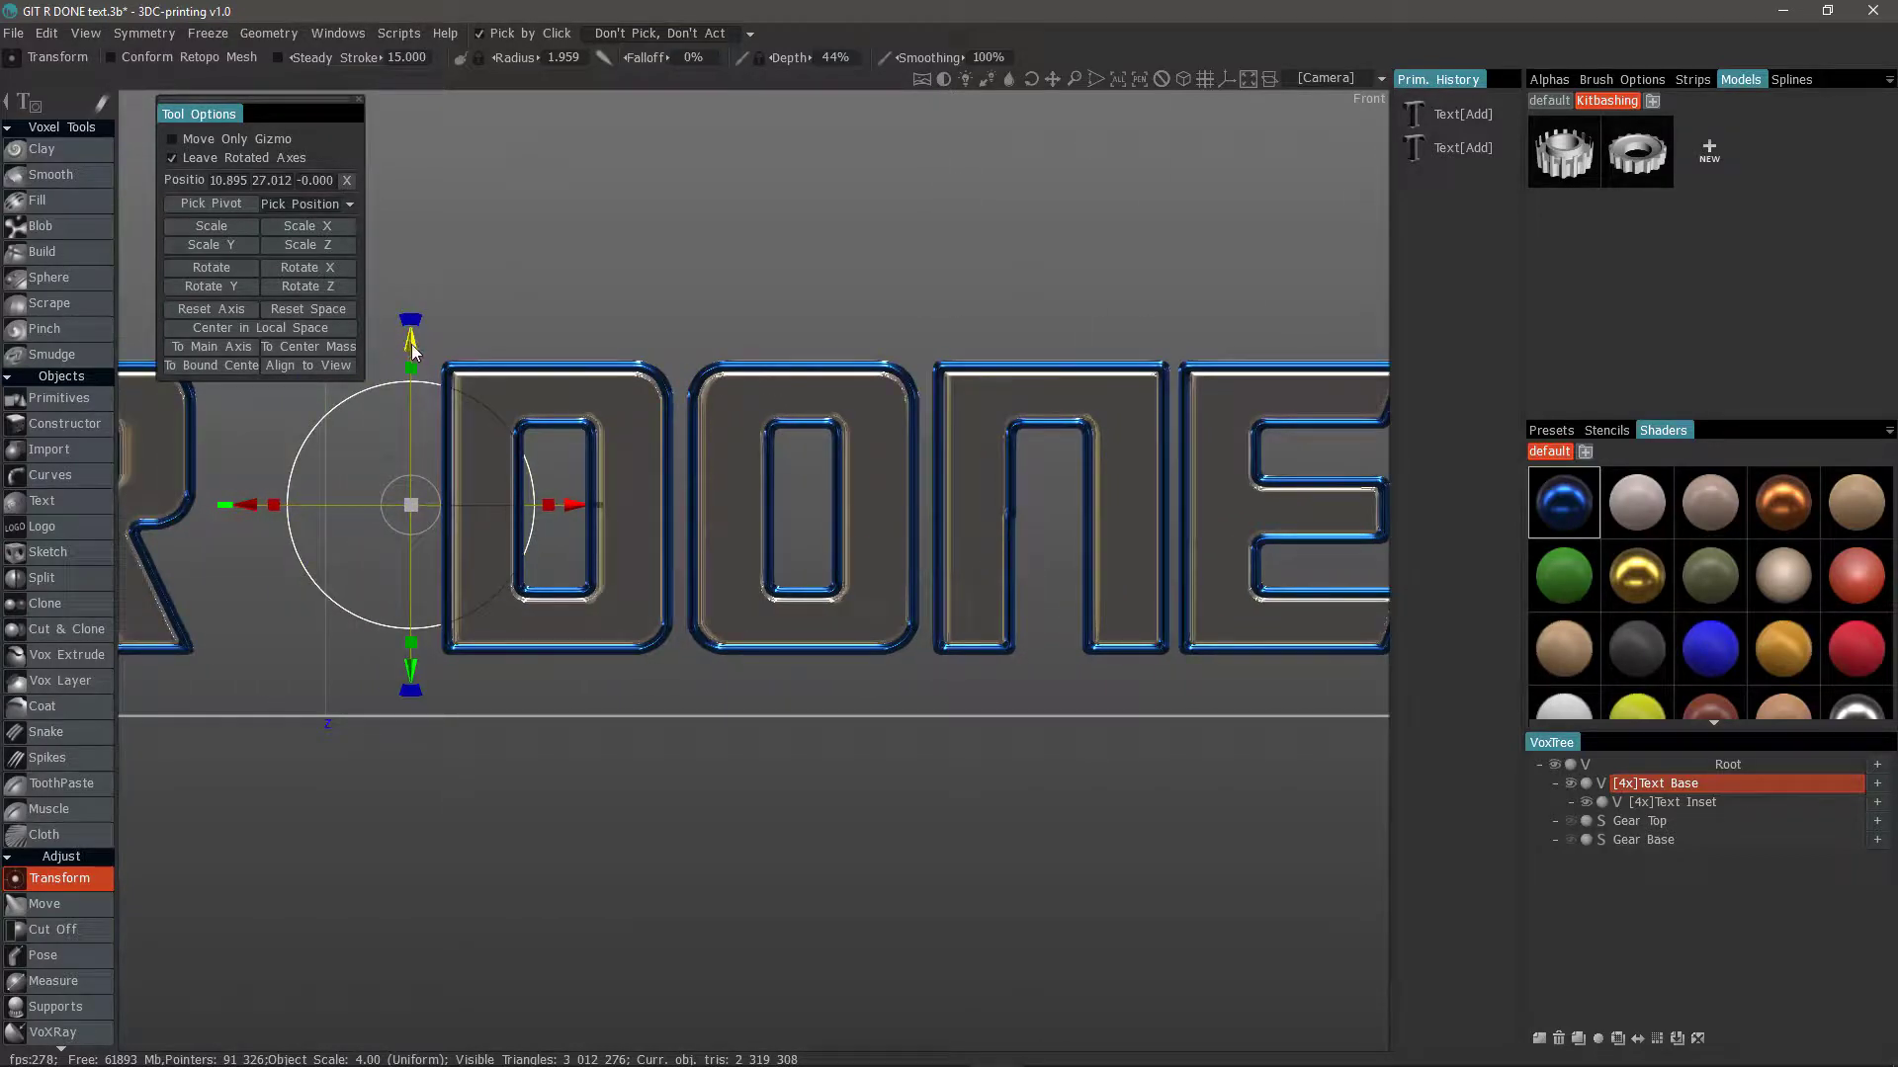
pyautogui.moveTo(444, 336); pyautogui.dragTo(1686, 787)
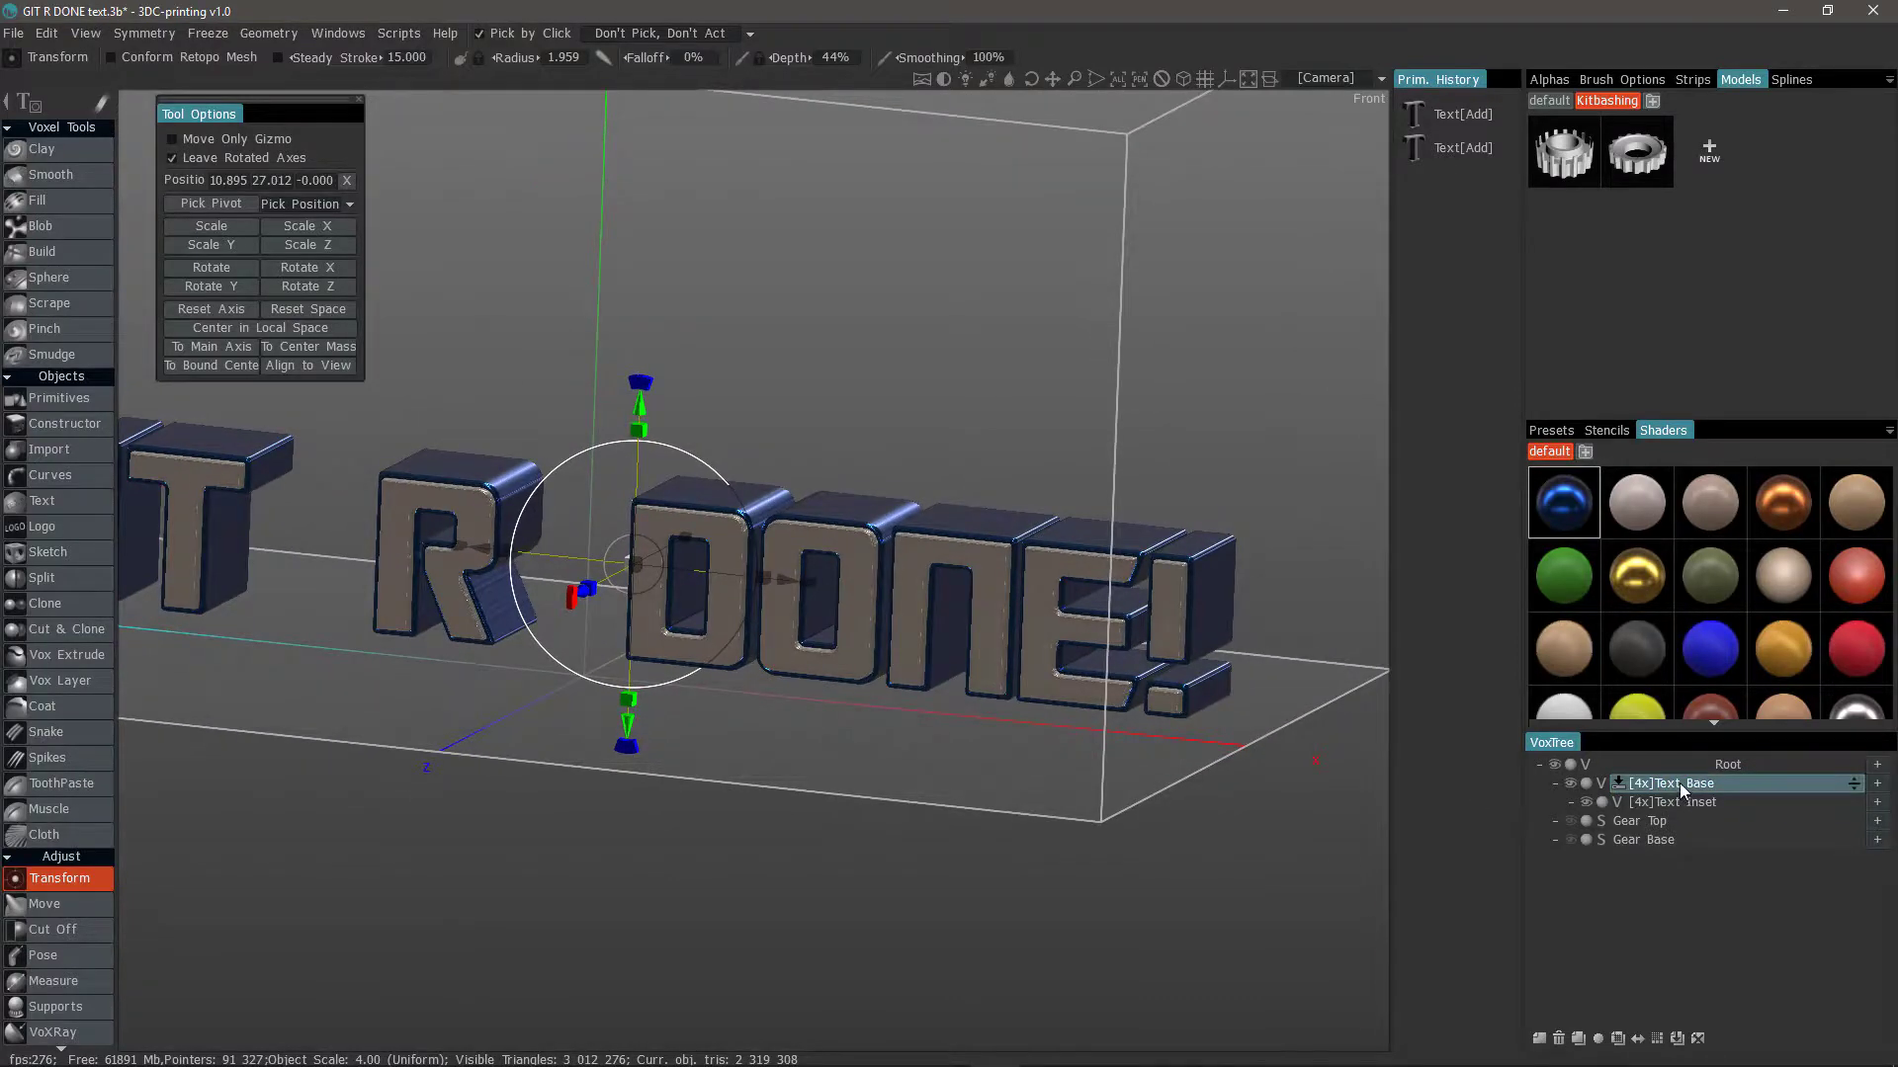
pyautogui.rightClick(1680, 783)
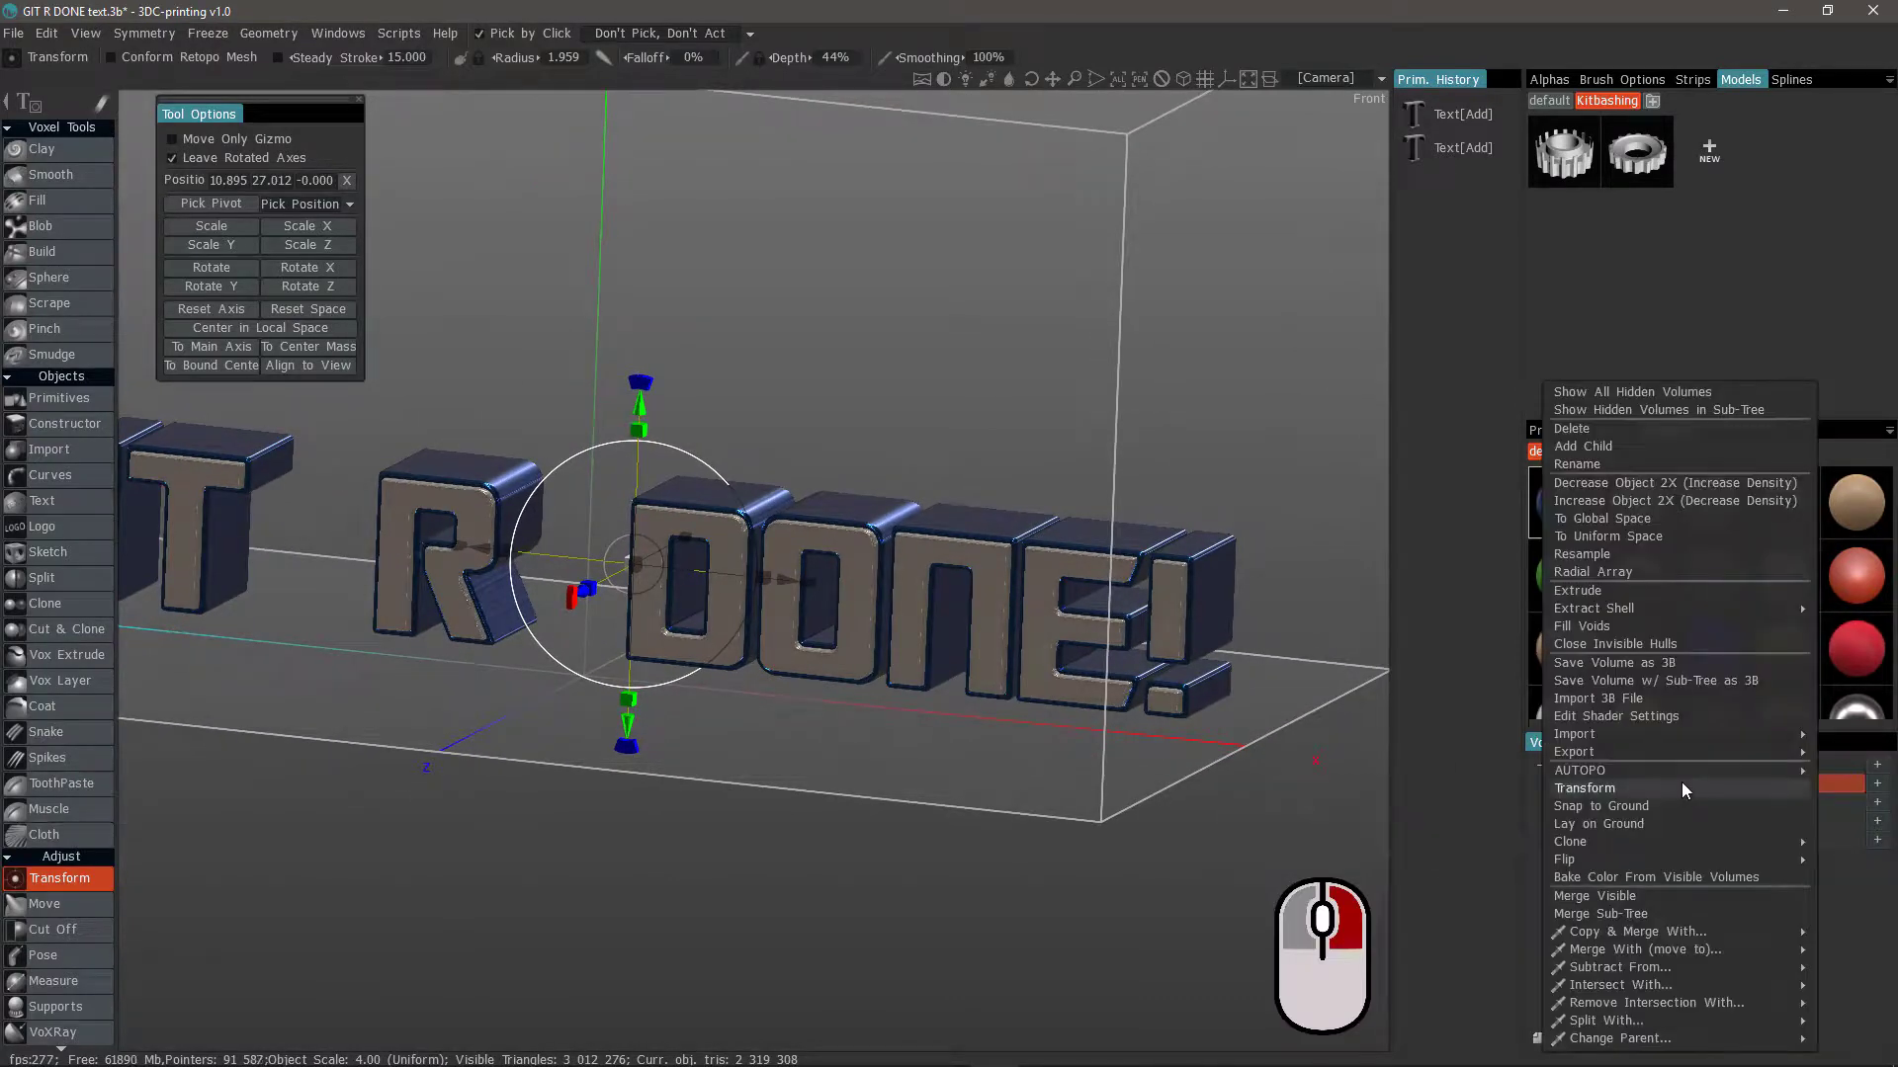
pyautogui.click(1621, 806)
pyautogui.moveTo(1088, 810); pyautogui.dragTo(844, 808)
pyautogui.scroll(-5, 892, 827)
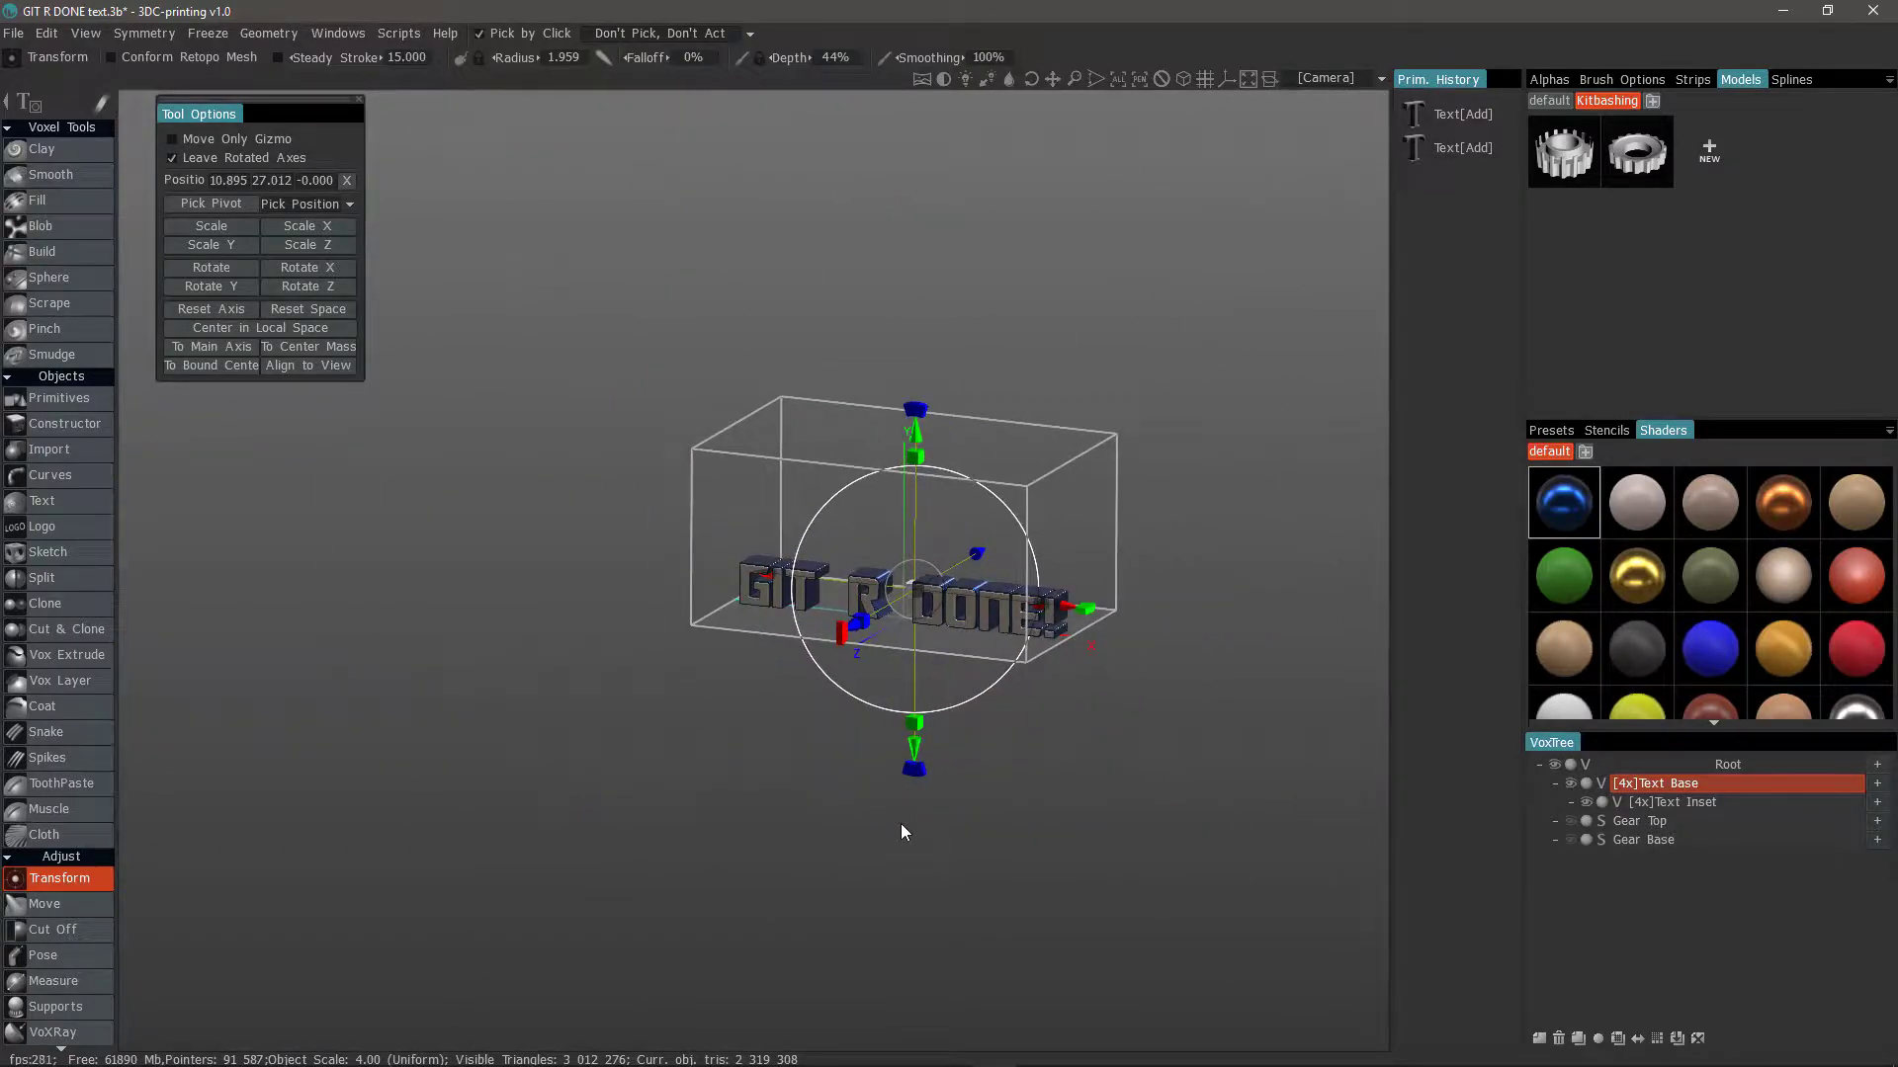
pyautogui.scroll(3, 900, 822)
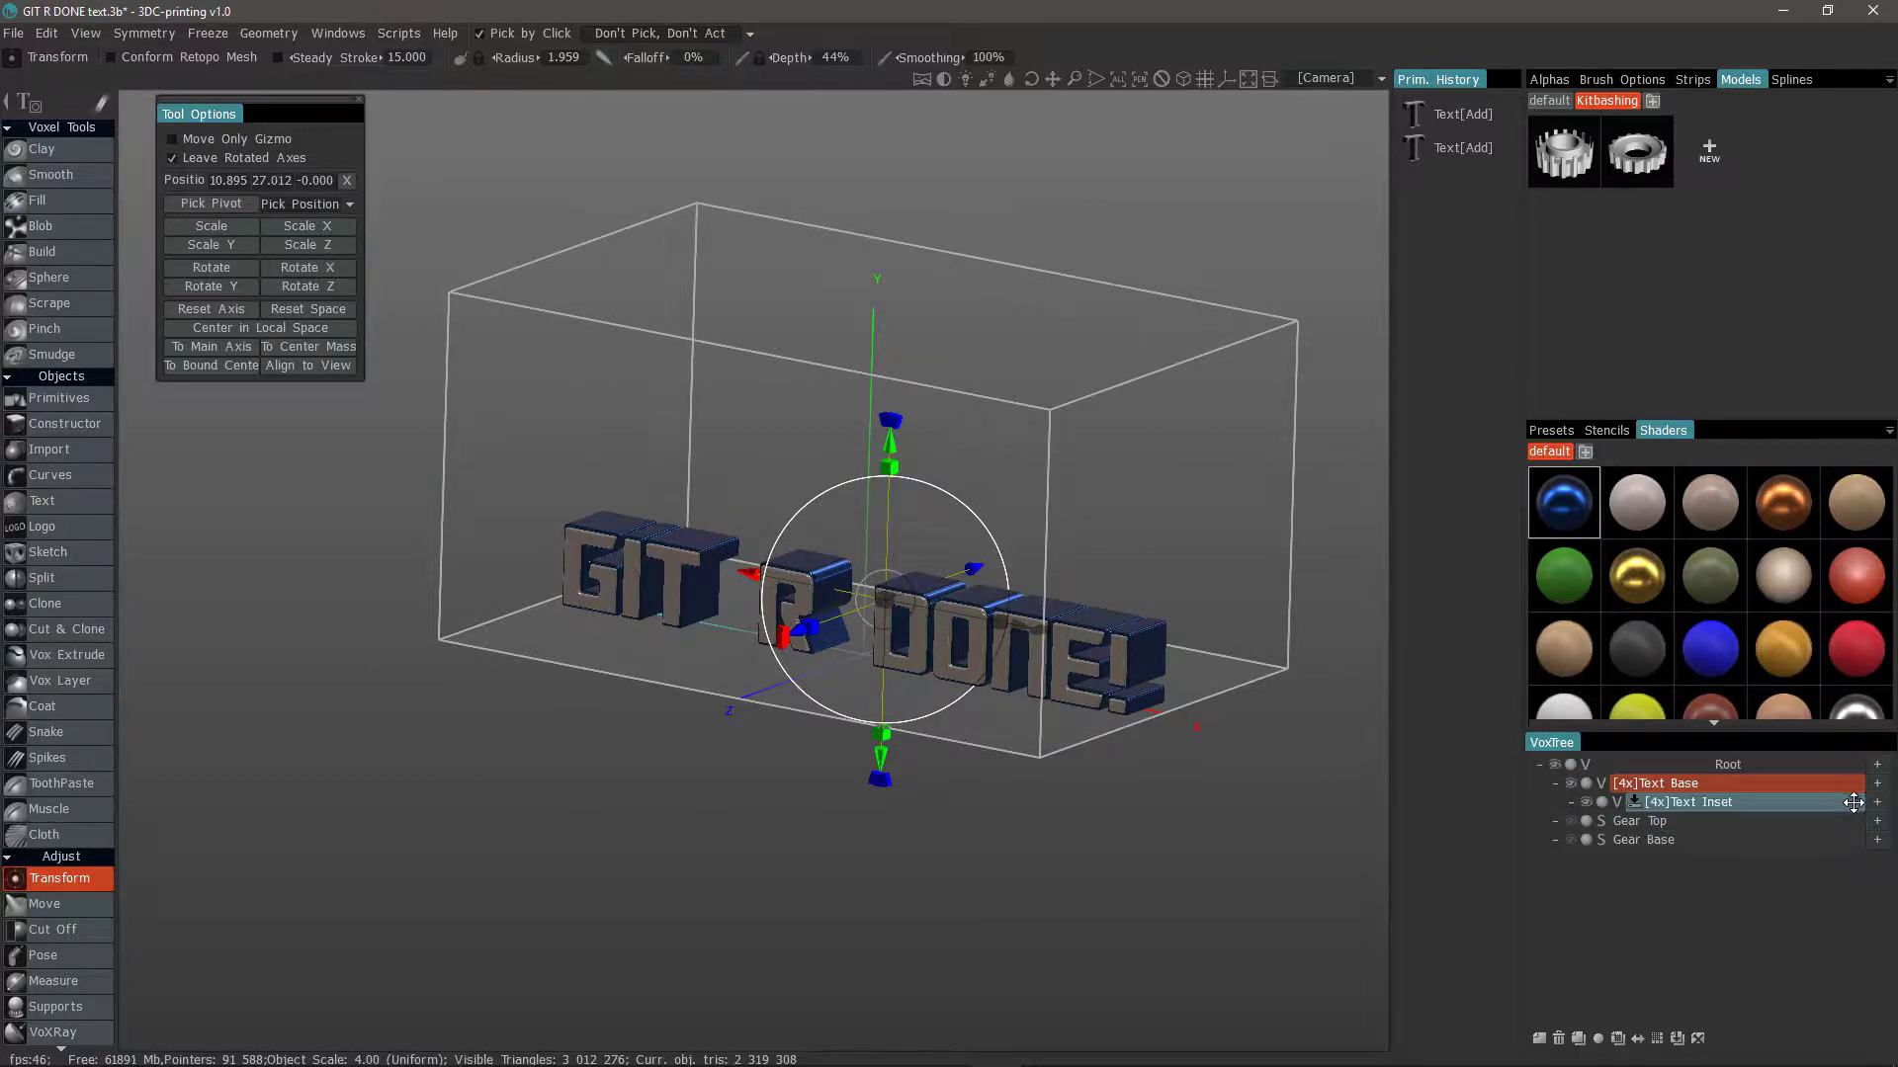
# Drop Text Inset onto Text Base in the tree, and show only the gear volumes with Gear Top selected
pyautogui.moveTo(1855, 803)
pyautogui.mouseDown()
pyautogui.moveTo(1844, 843)
pyautogui.moveTo(1846, 777)
pyautogui.mouseUp()
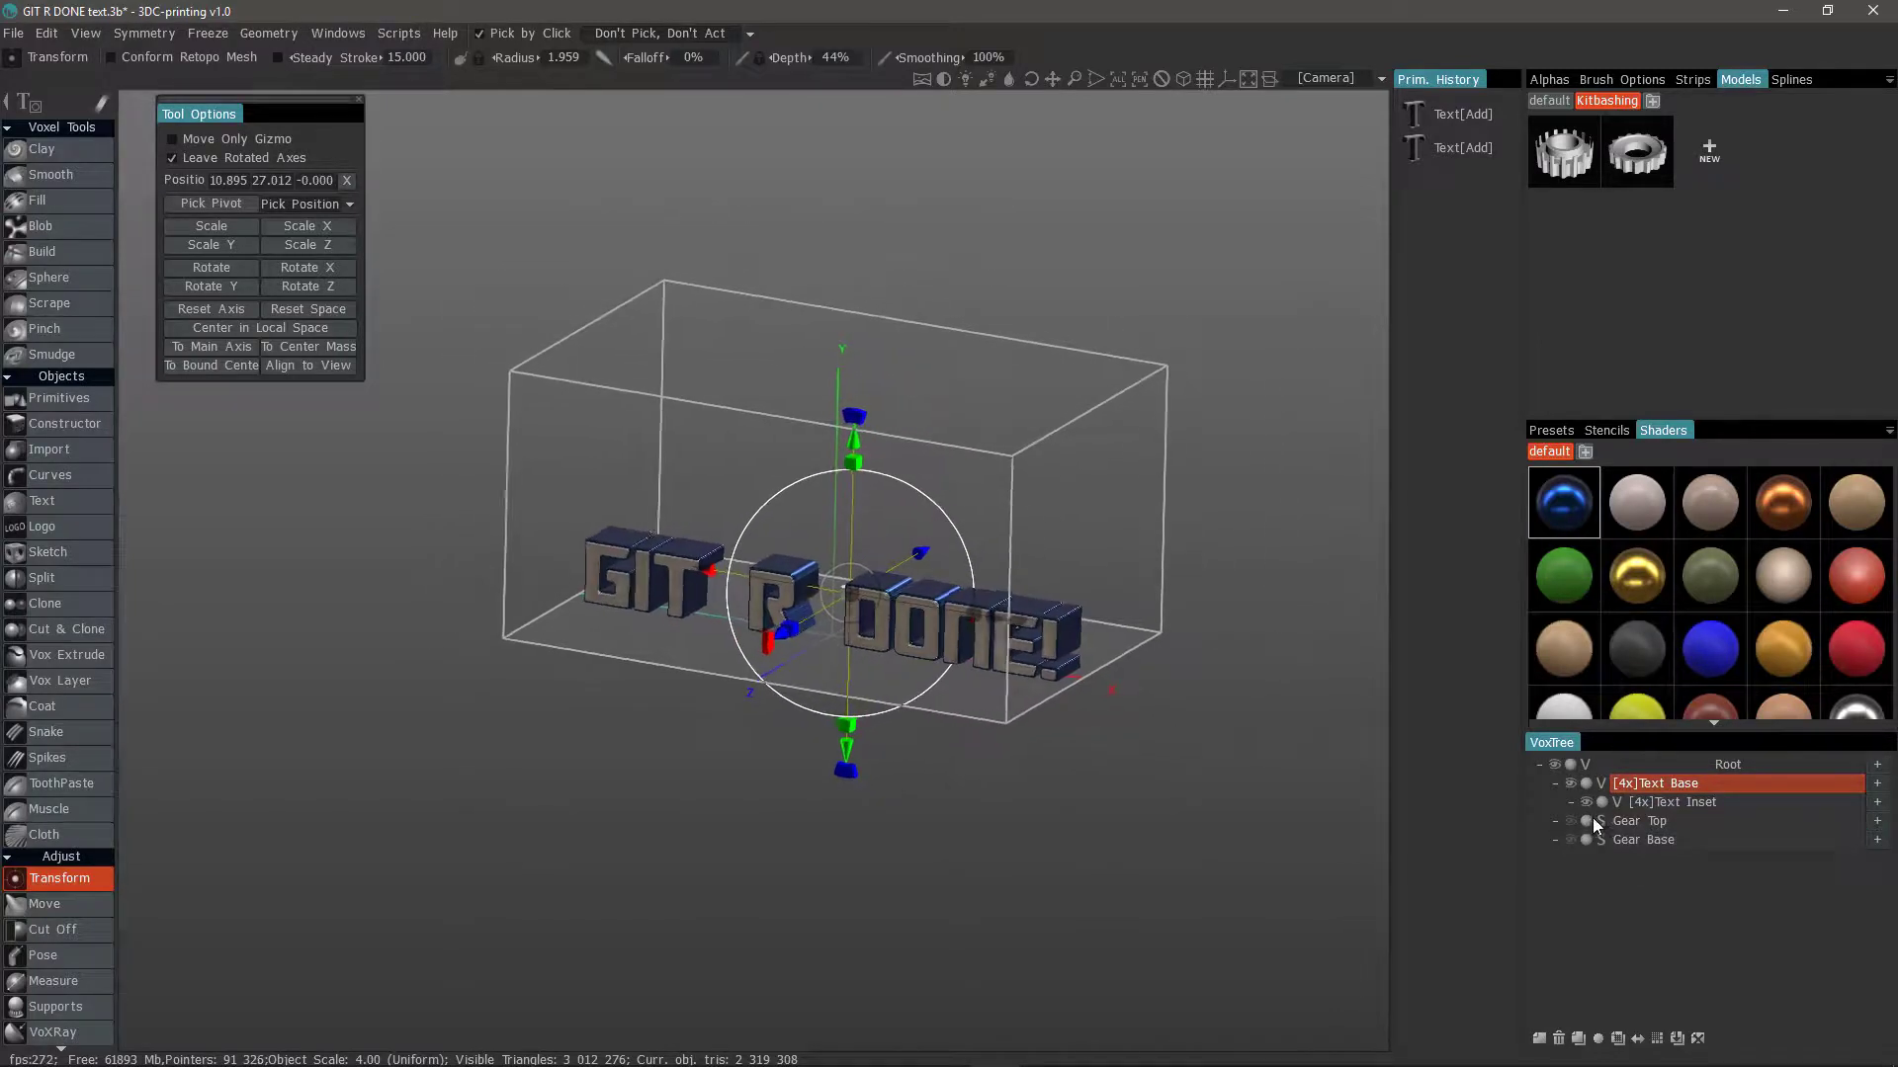
pyautogui.click(1570, 783)
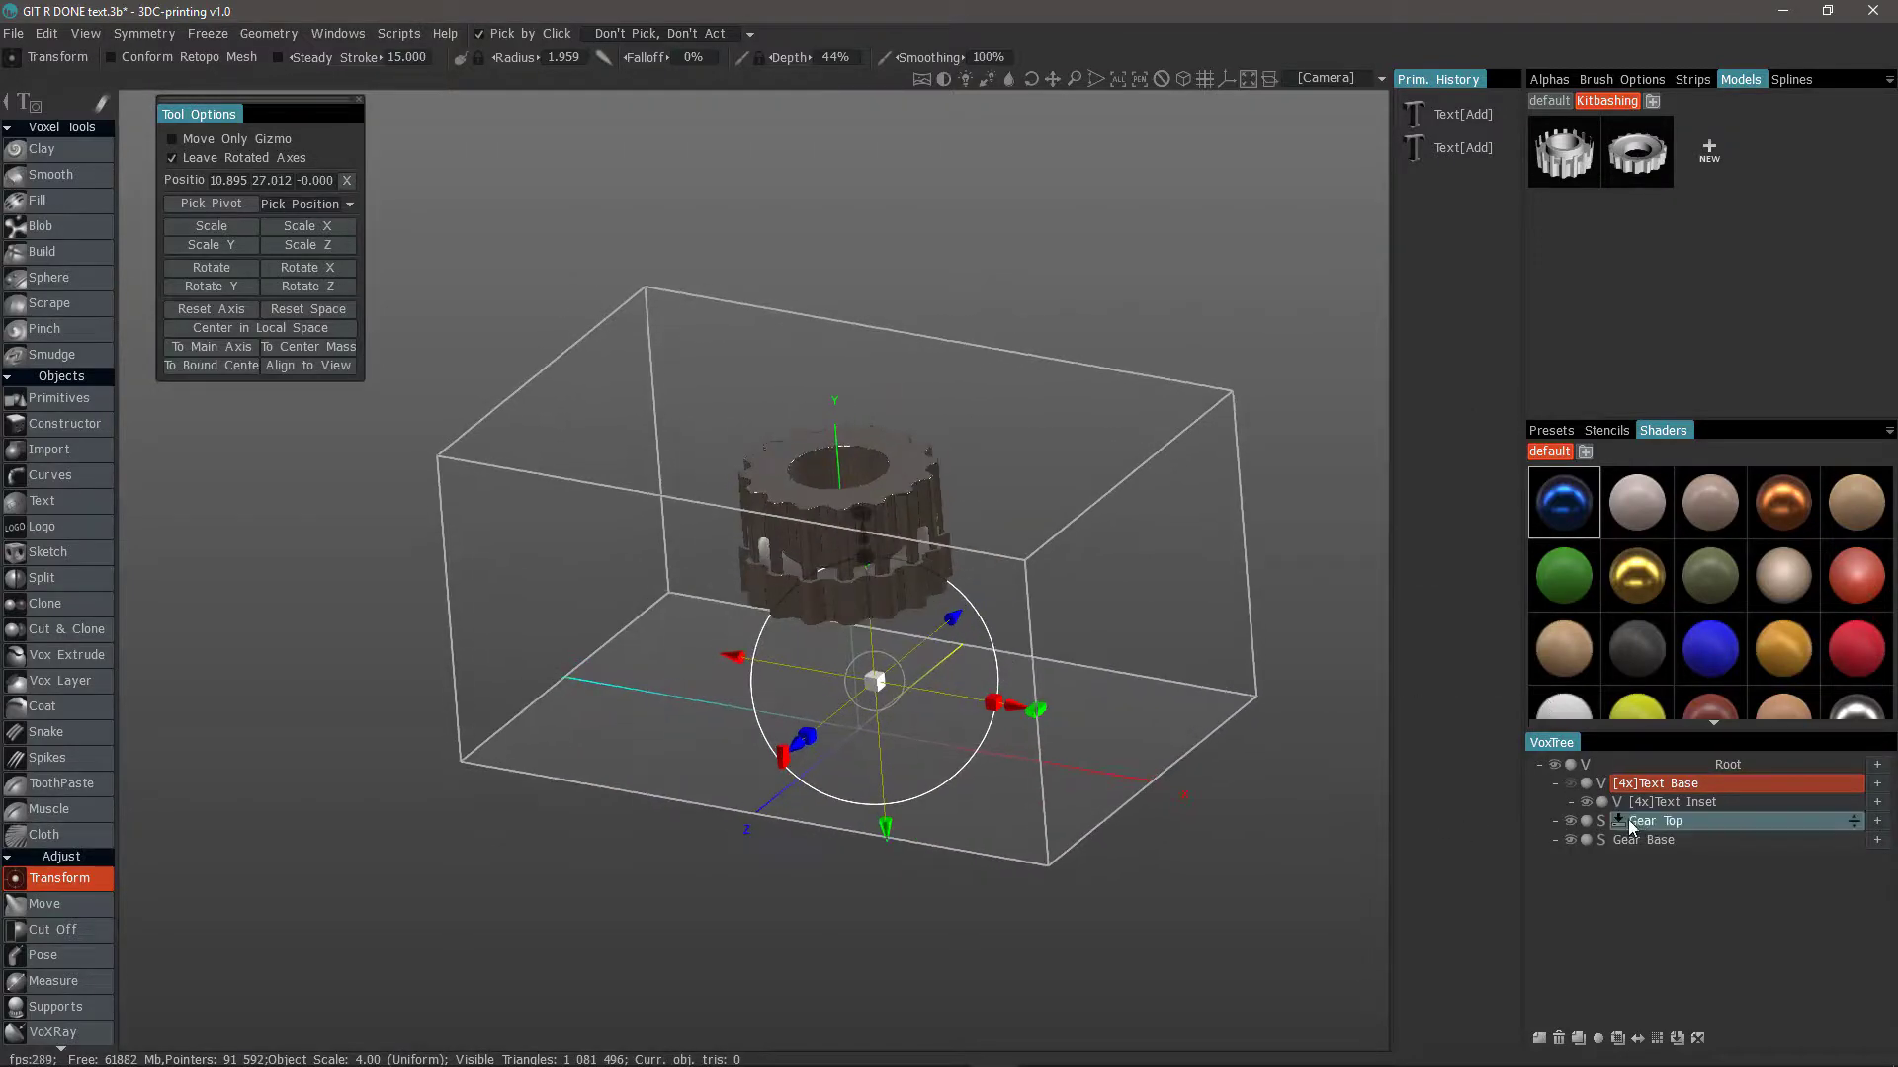
pyautogui.click(1628, 821)
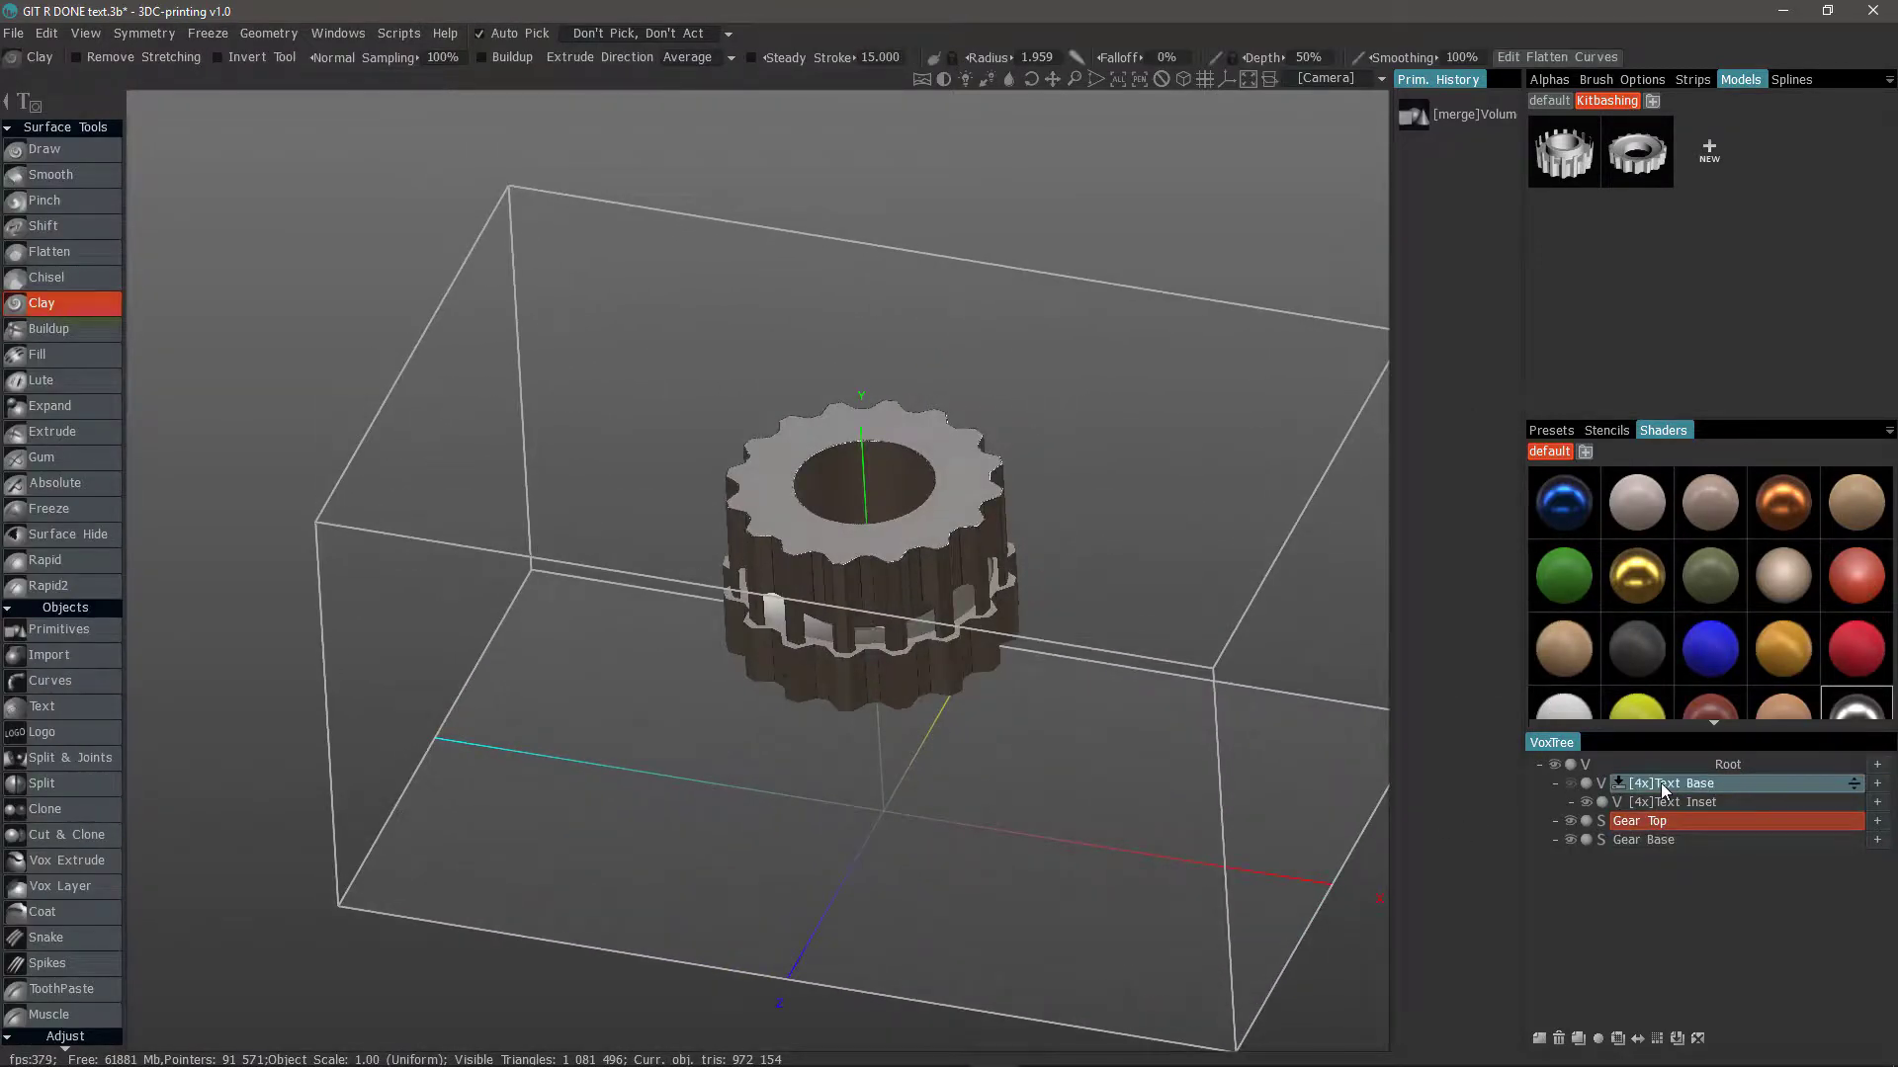
pyautogui.keyDown('alt'); pyautogui.moveTo(1006, 530); pyautogui.dragTo(944, 533); pyautogui.keyUp('alt')
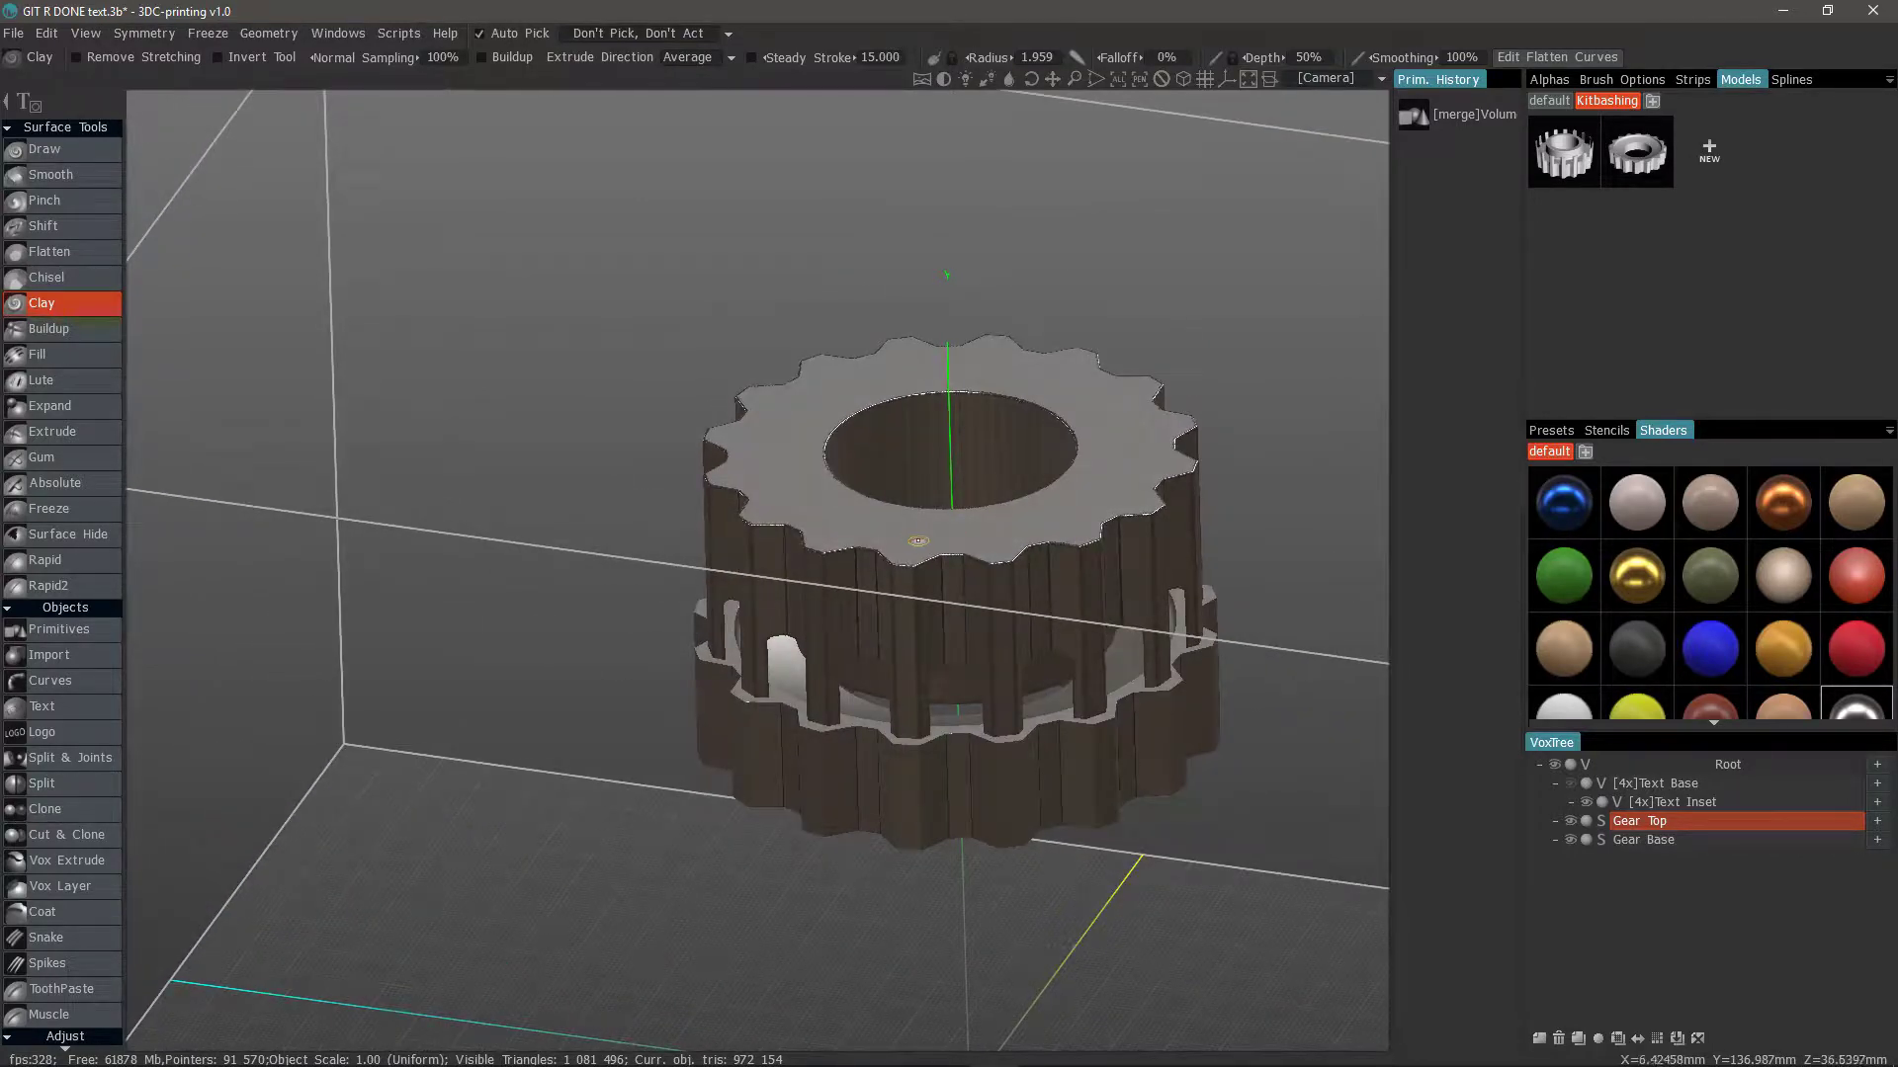
# Return the view to perspective and convert Gear Base from surface to voxels with a required poly count of about 500,000
pyautogui.click(1183, 80)
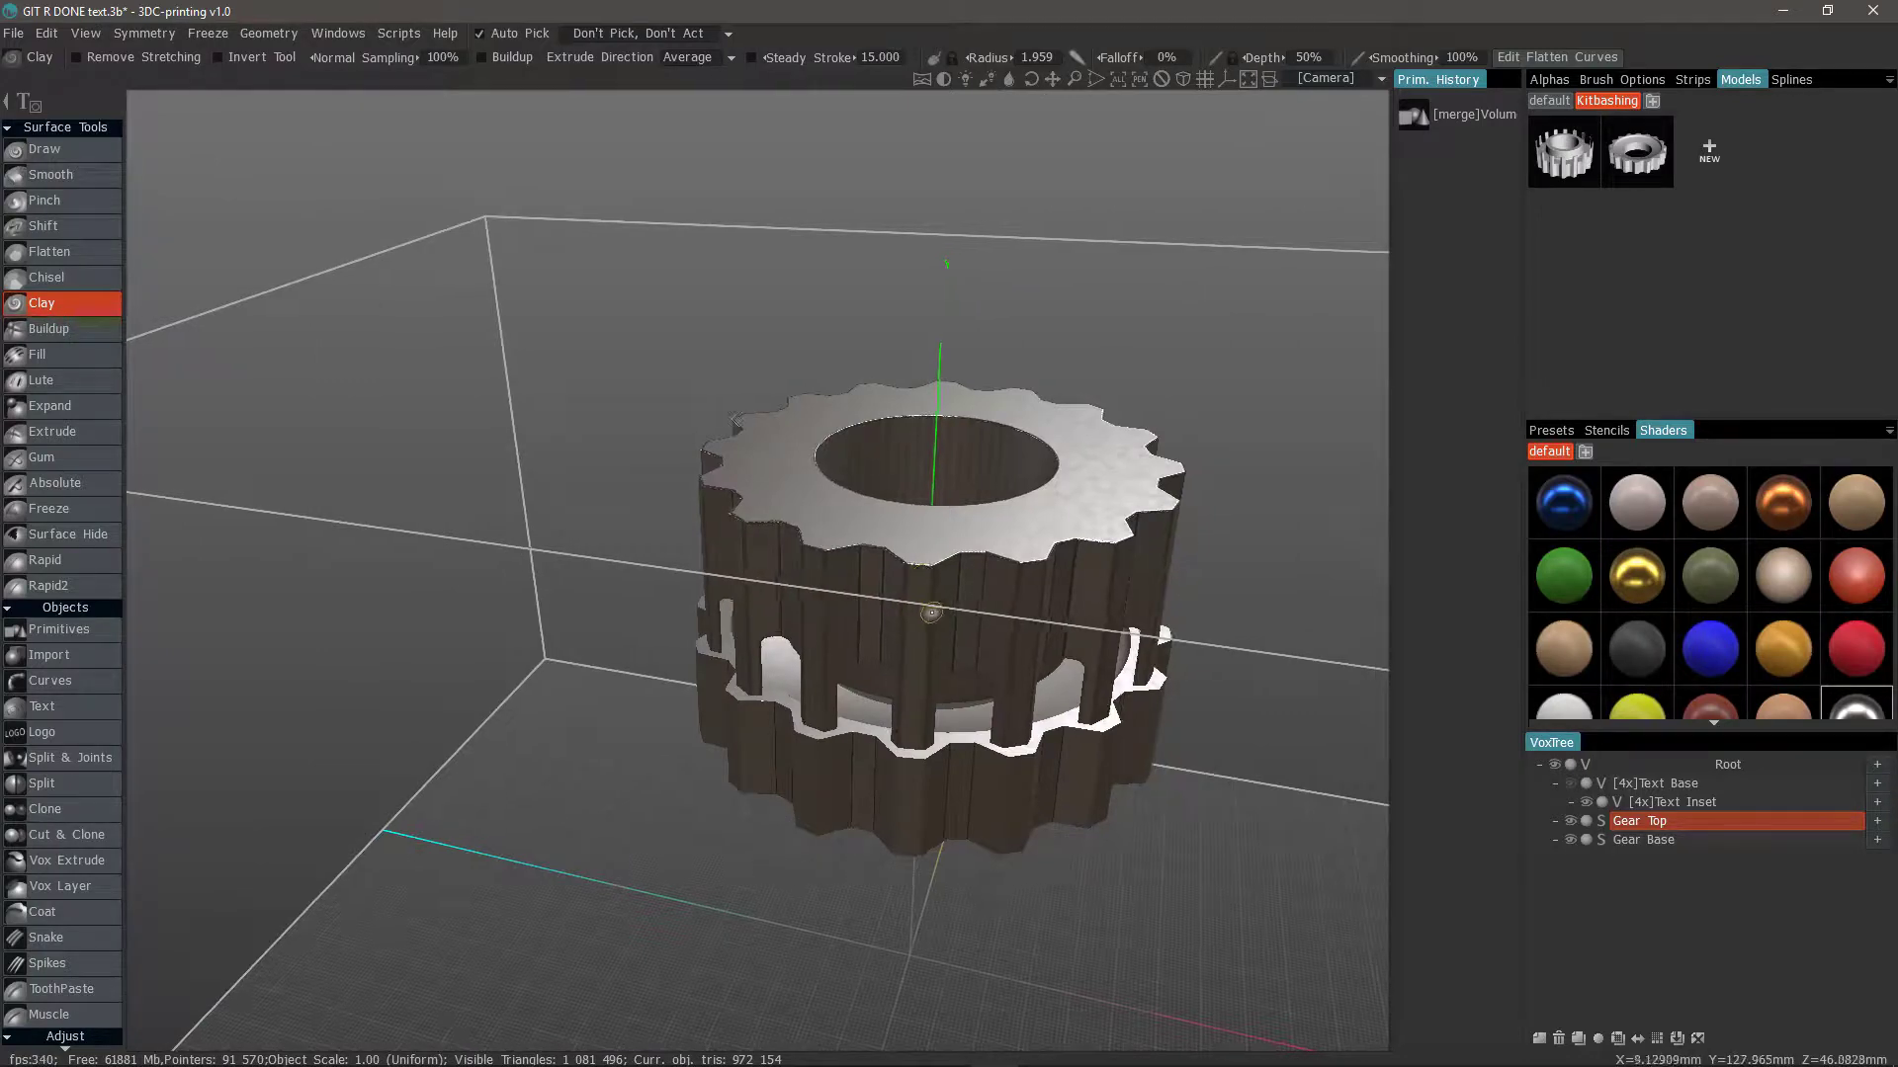
pyautogui.click(1601, 841)
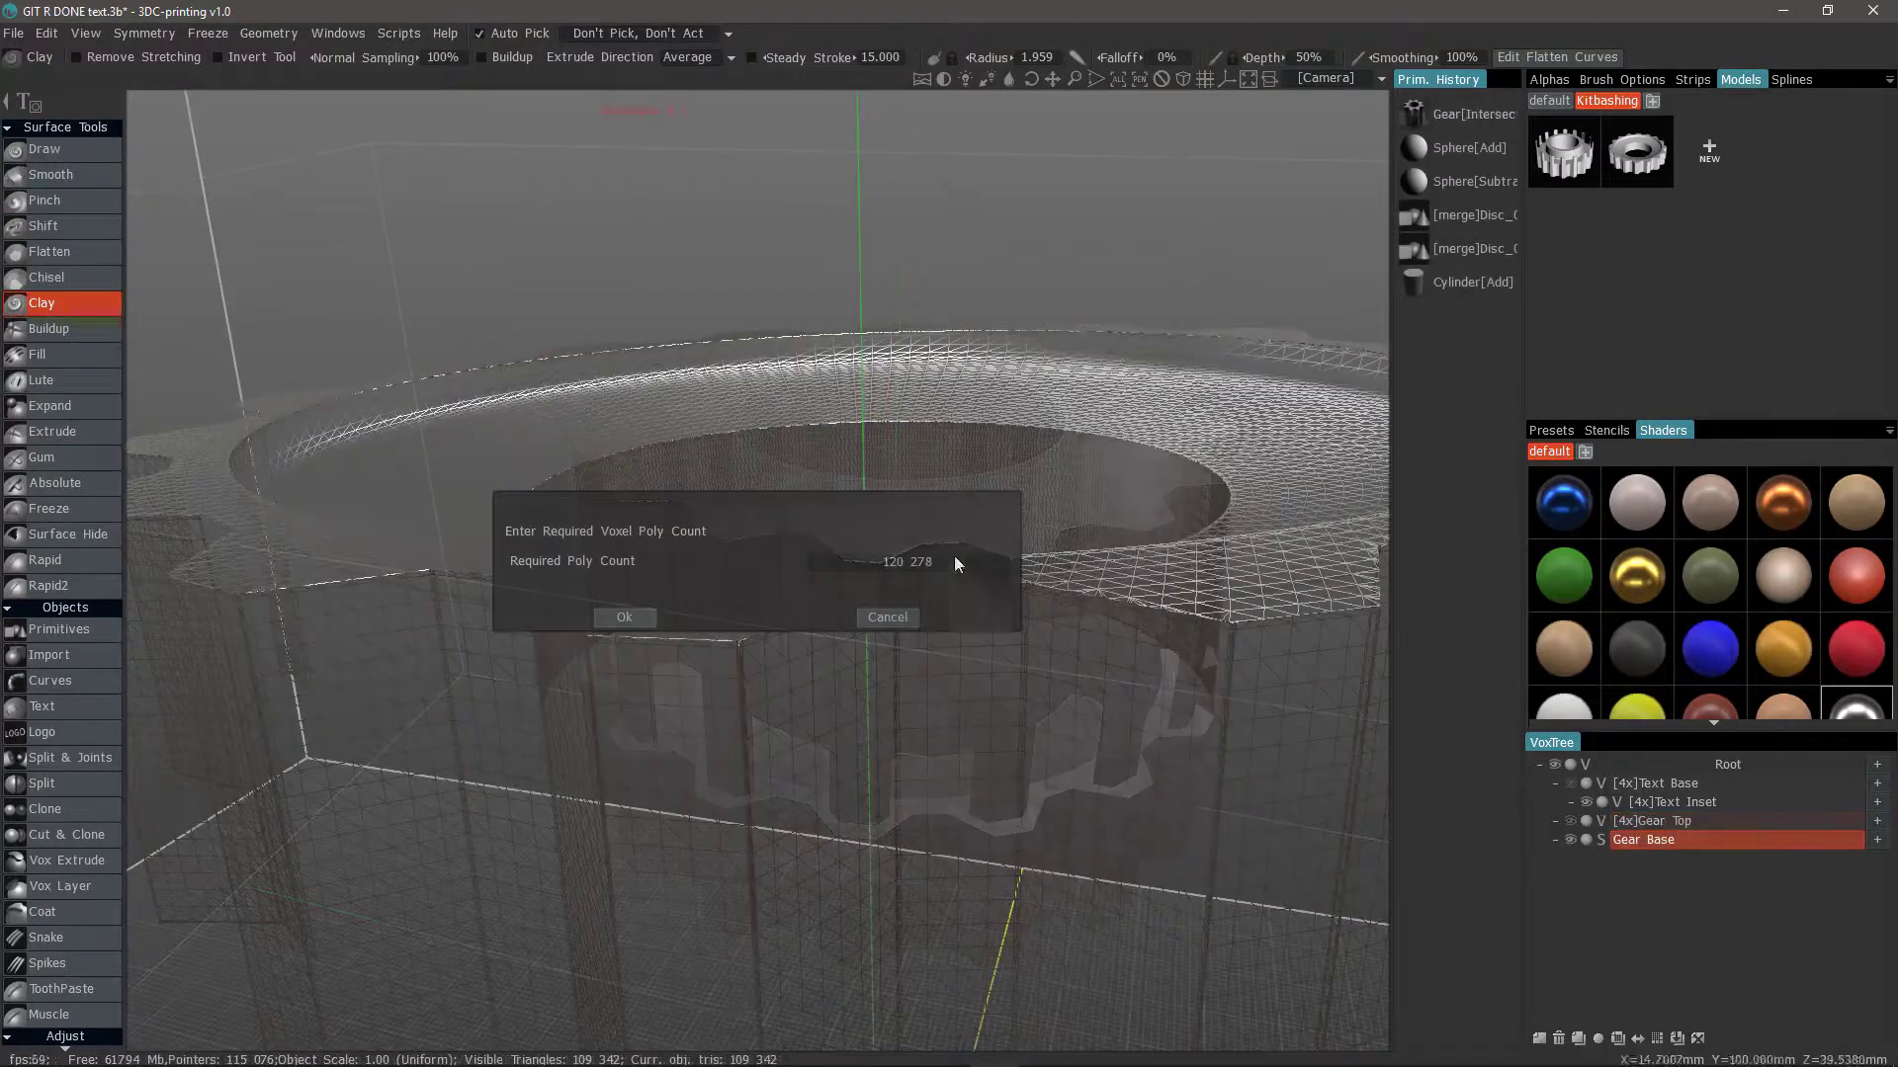
pyautogui.click(951, 562)
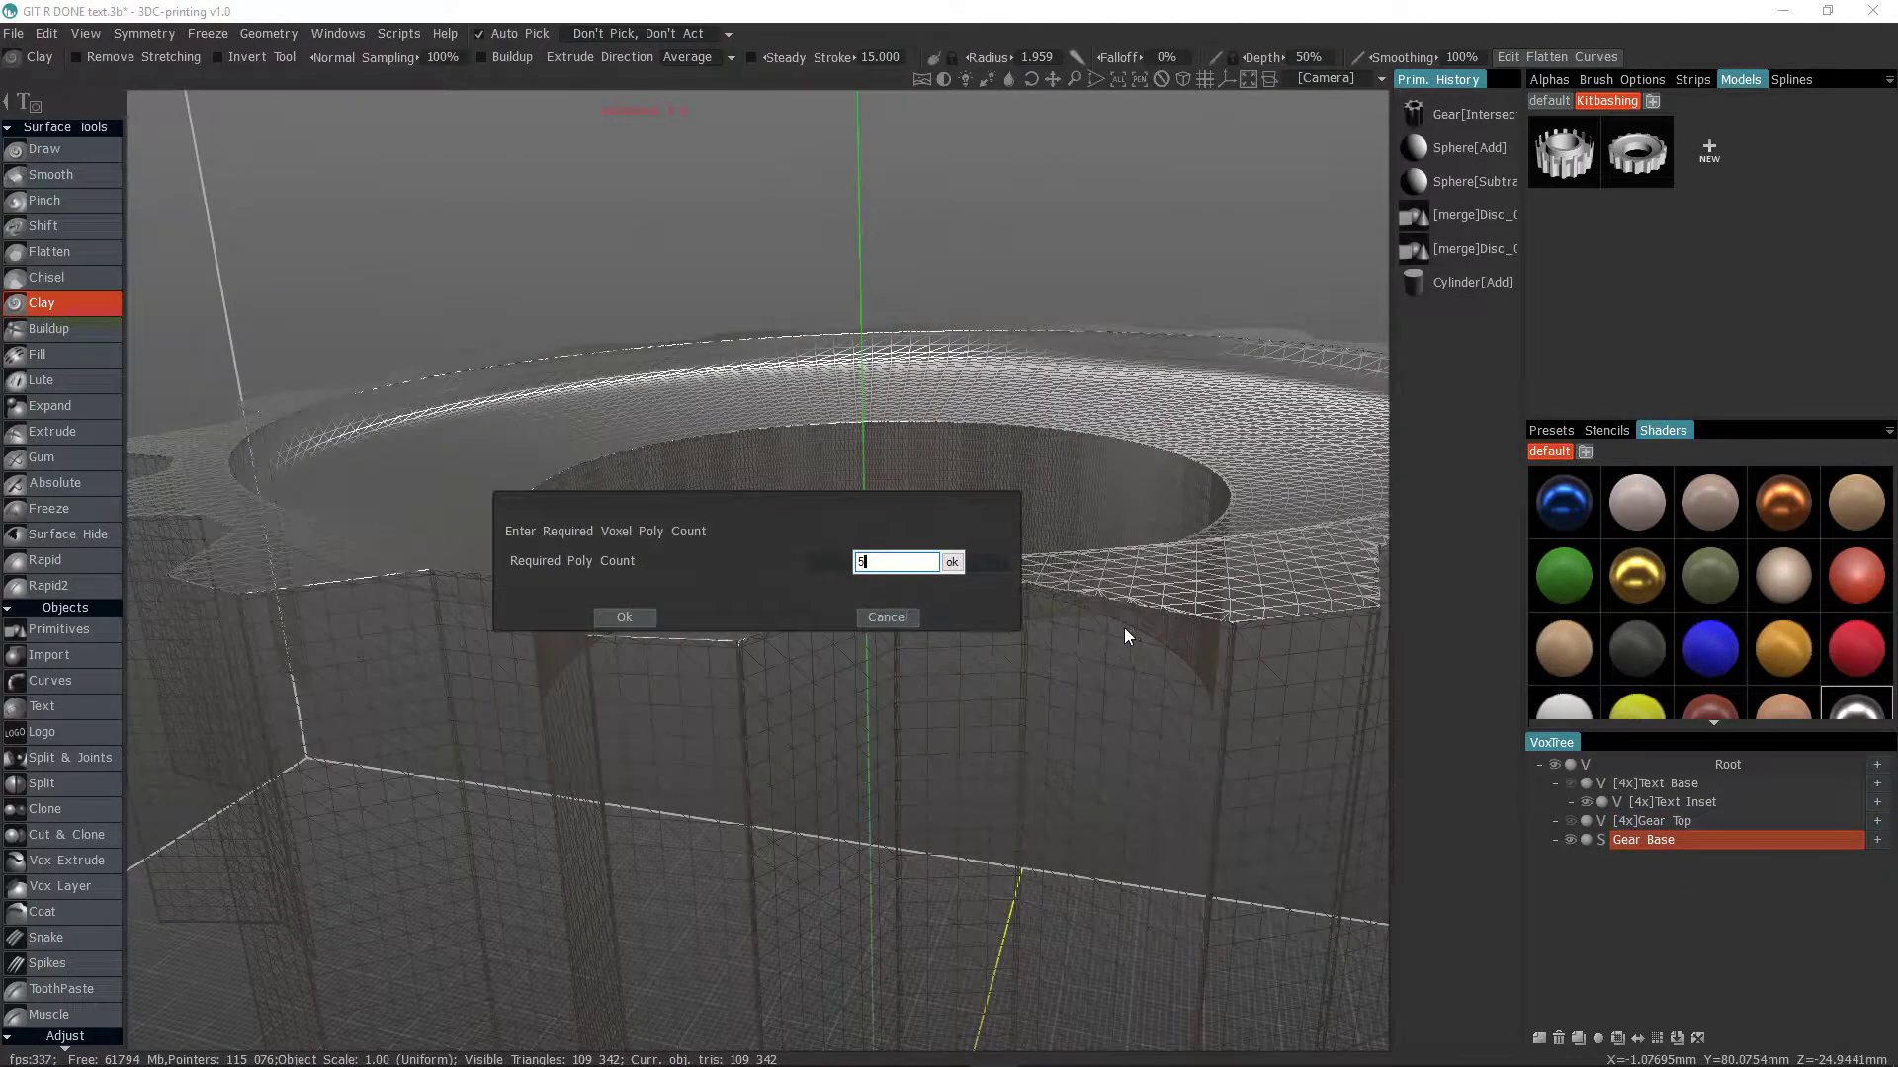
pyautogui.click(624, 617)
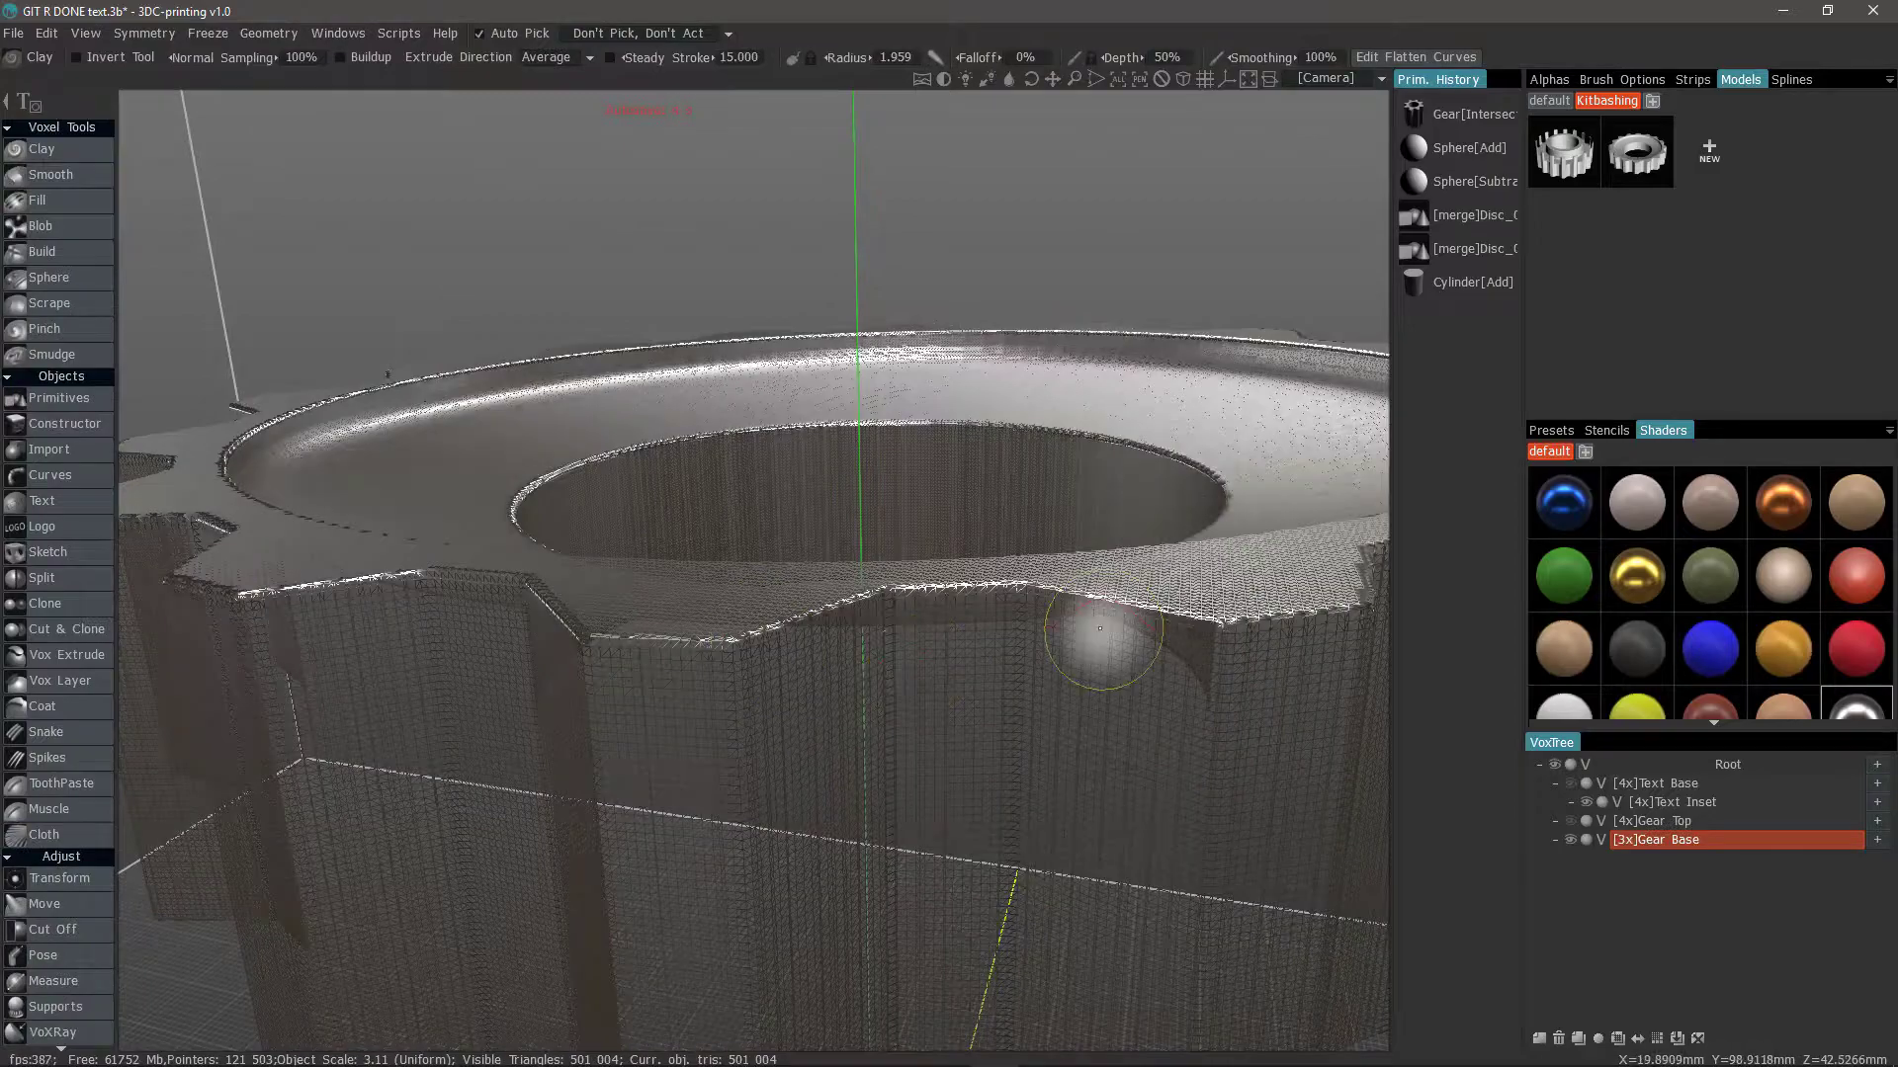
pyautogui.keyDown('alt'); pyautogui.moveTo(1129, 728); pyautogui.dragTo(1127, 690); pyautogui.keyUp('alt')
pyautogui.scroll(5, 890, 483)
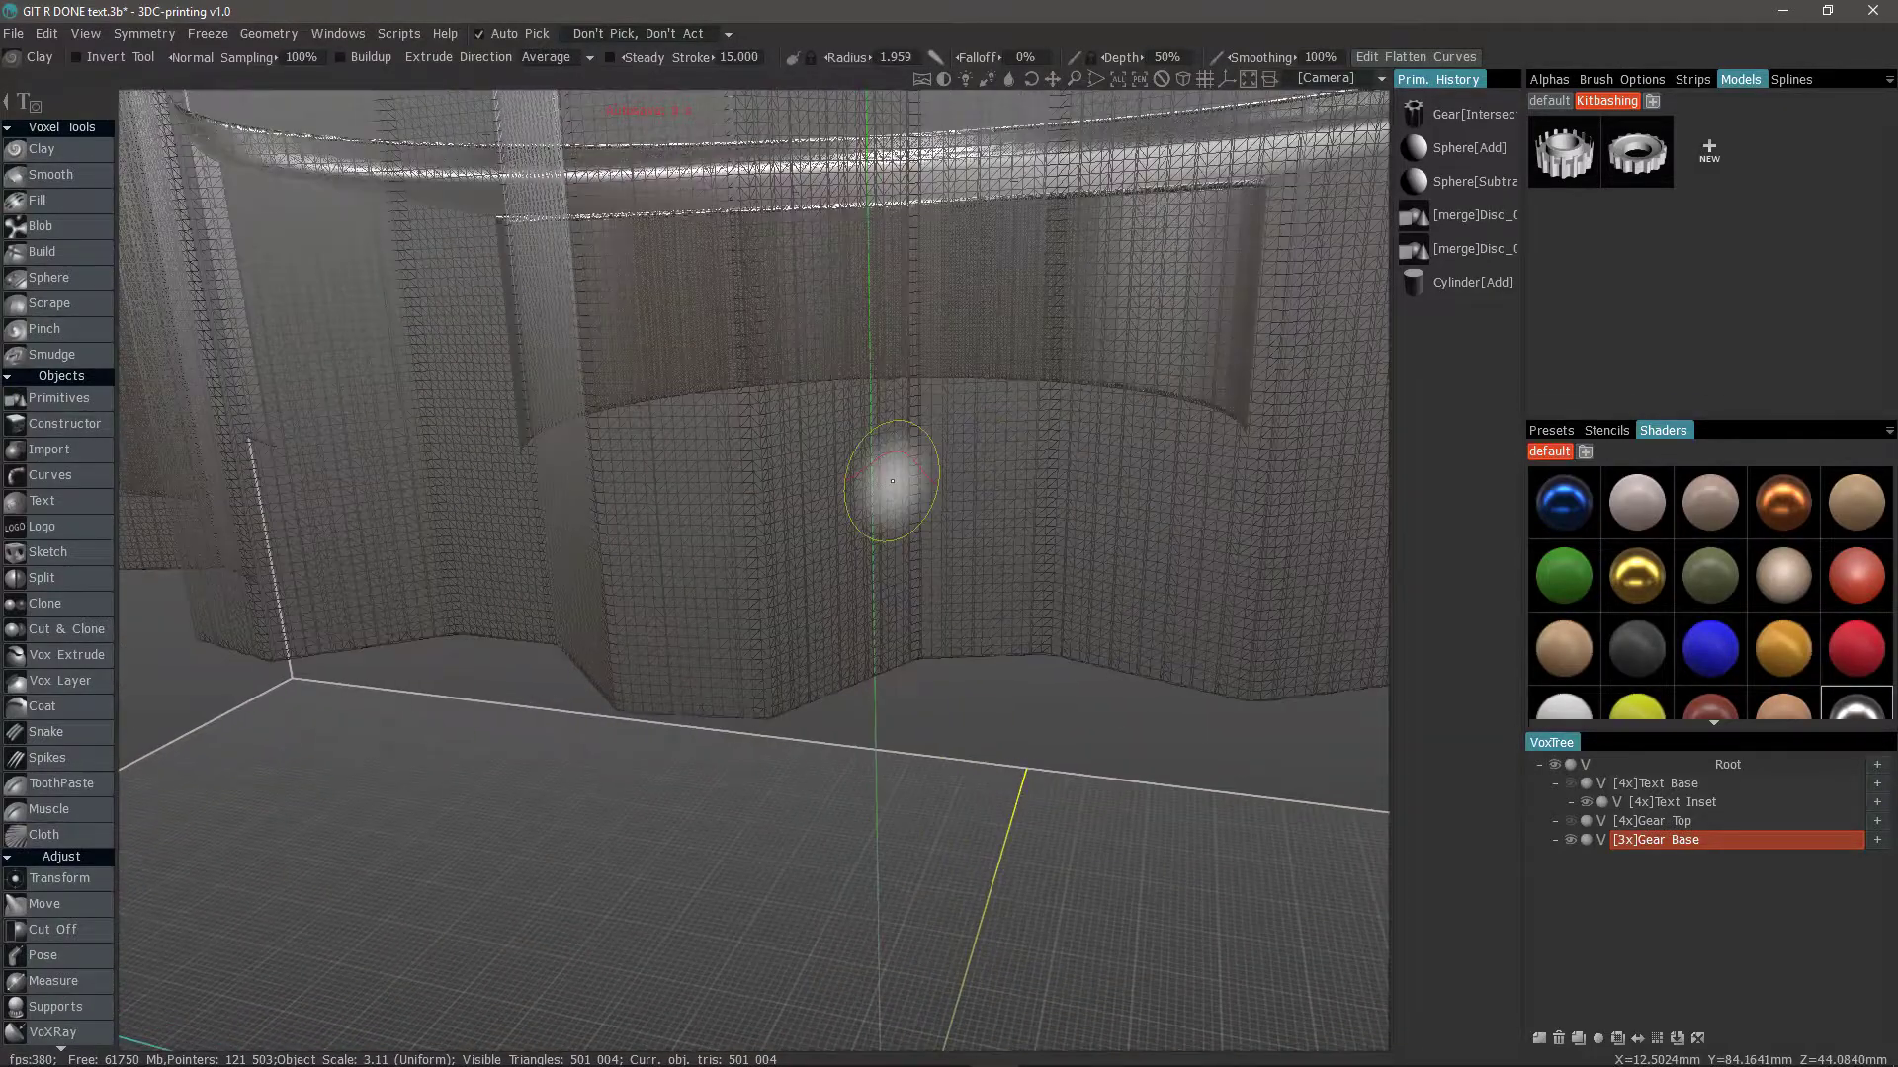
# Stretch Gear Base vertically with a Y-only scale in Transform so it stands more than twice as tall
pyautogui.scroll(-5, 870, 623)
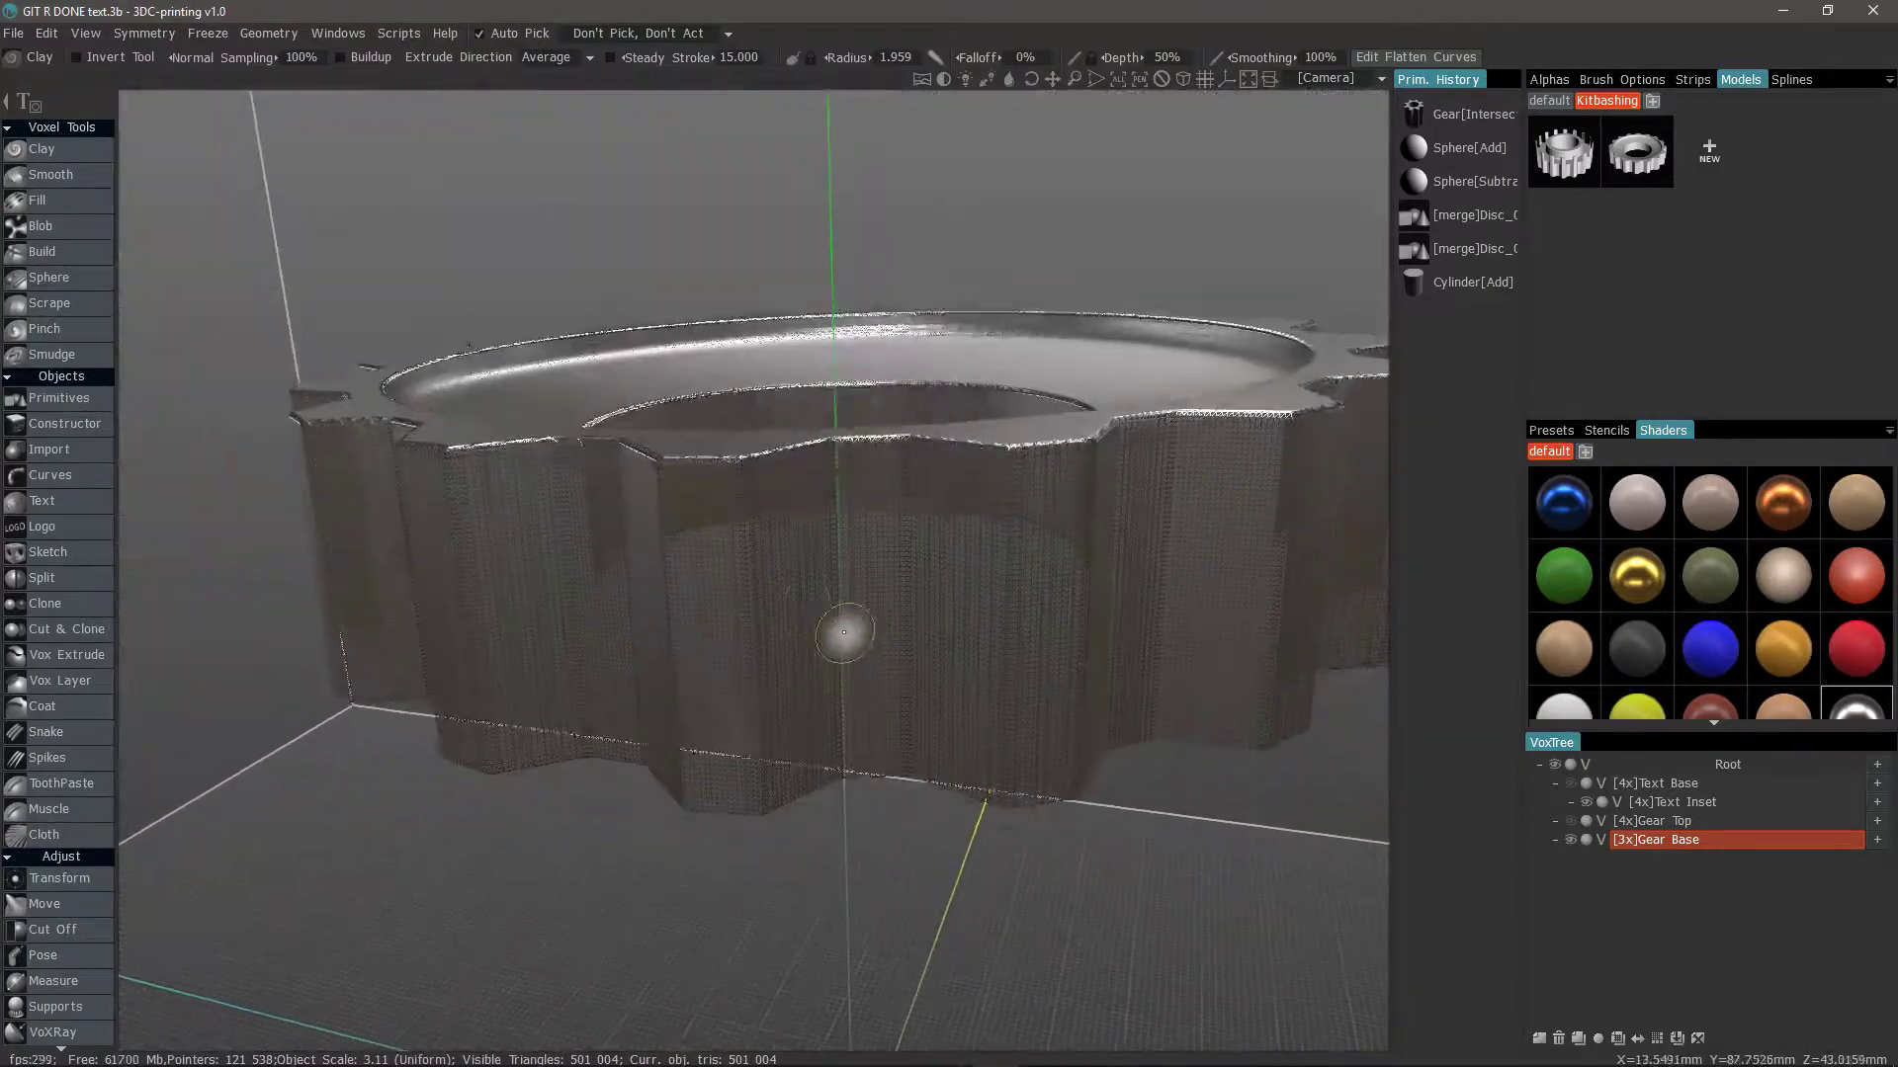
pyautogui.click(59, 877)
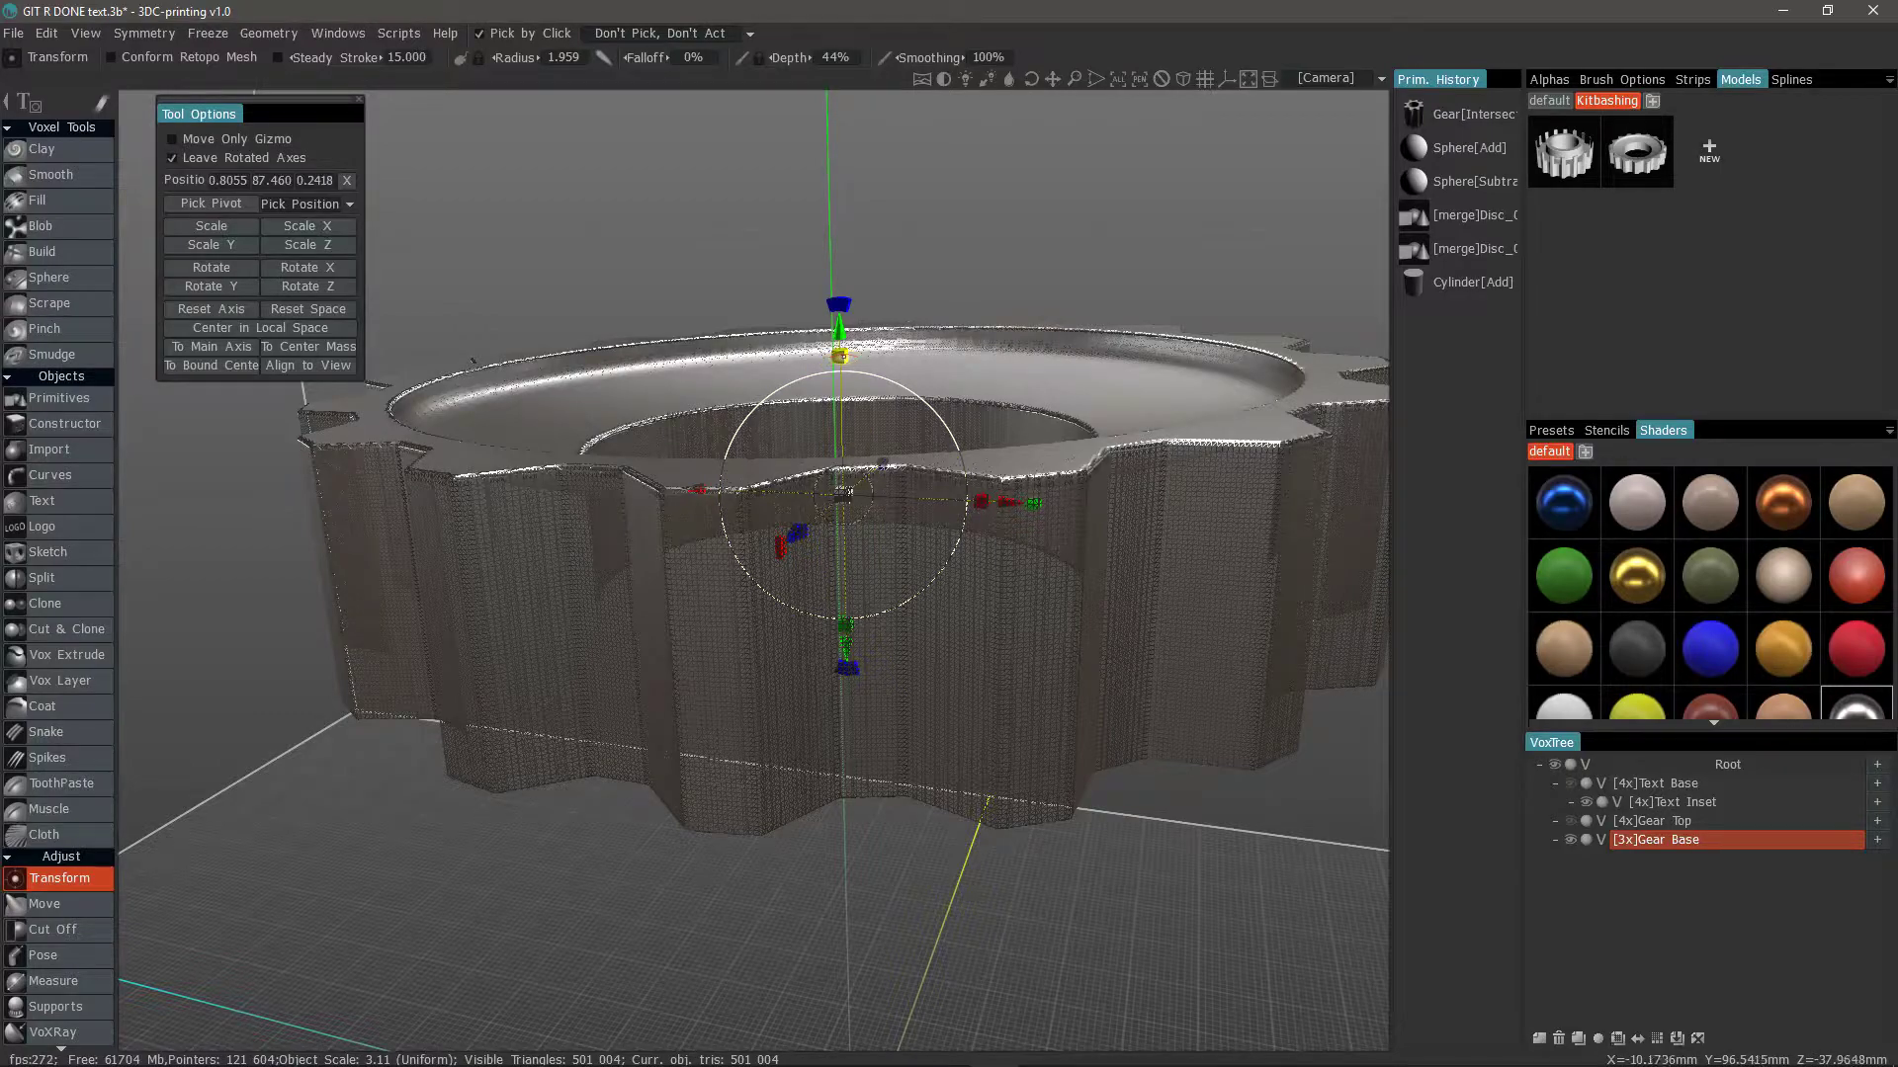
pyautogui.moveTo(840, 356); pyautogui.dragTo(909, 21)
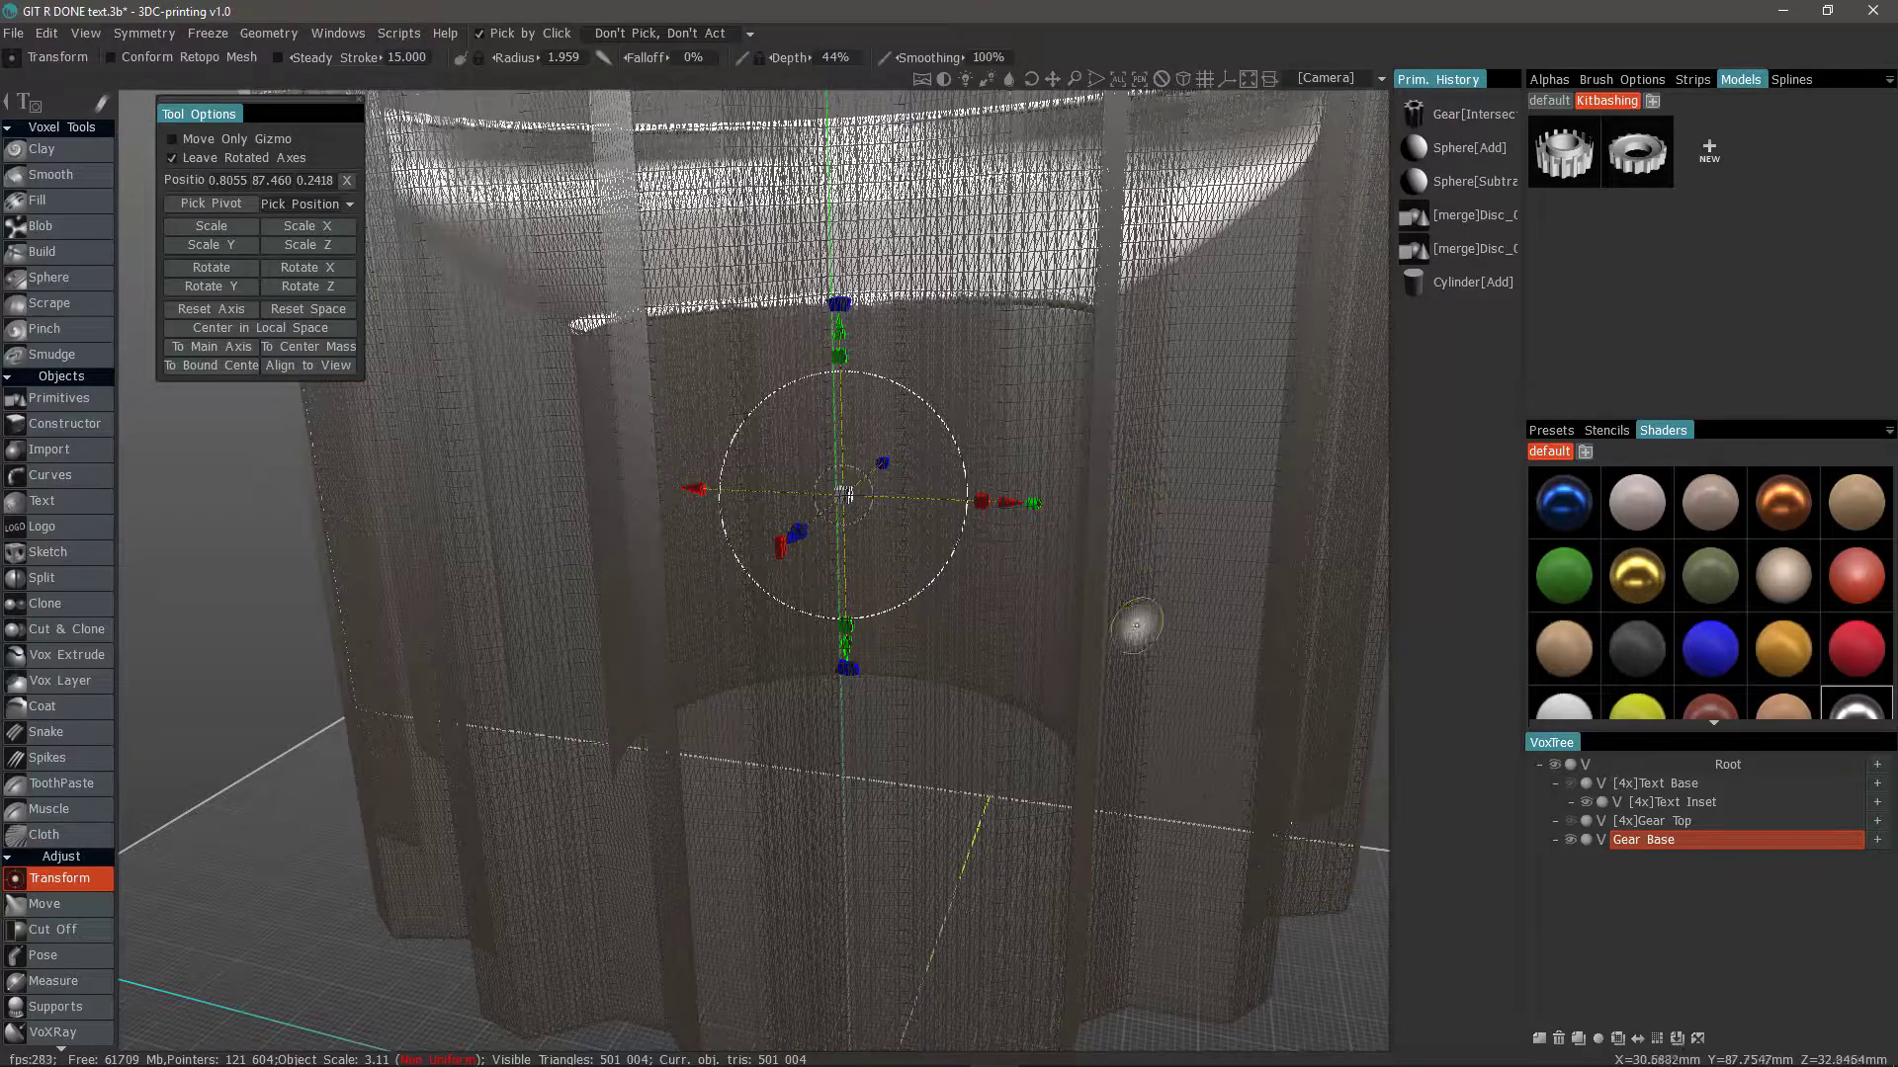
# Examine the stretched wireframe of Gear Base around its rim, inner bowl and side teeth
pyautogui.moveTo(1105, 654)
pyautogui.keyDown('alt'); pyautogui.mouseDown()
pyautogui.moveTo(1105, 675)
pyautogui.moveTo(1116, 435)
pyautogui.mouseUp(); pyautogui.keyUp('alt')
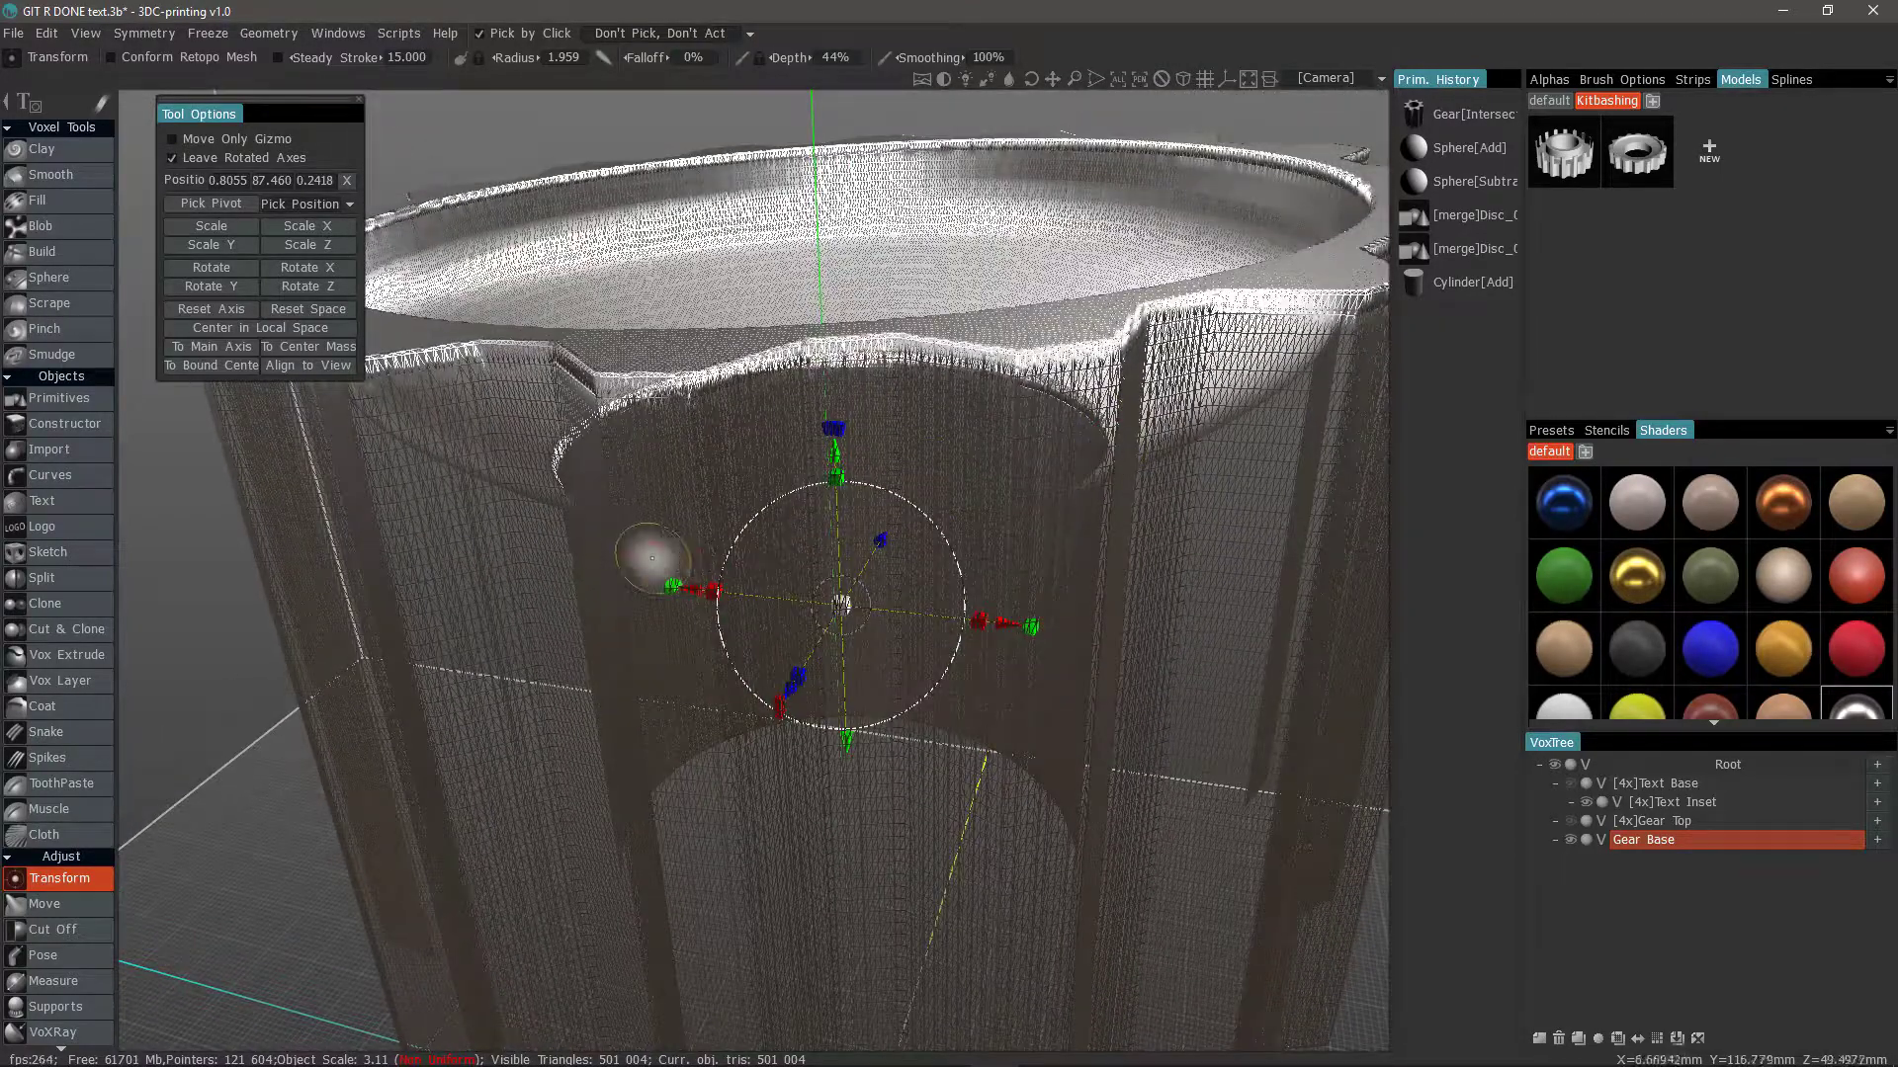
pyautogui.moveTo(656, 551)
pyautogui.keyDown('alt'); pyautogui.mouseDown()
pyautogui.moveTo(603, 440)
pyautogui.moveTo(650, 430)
pyautogui.mouseUp(); pyautogui.keyUp('alt')
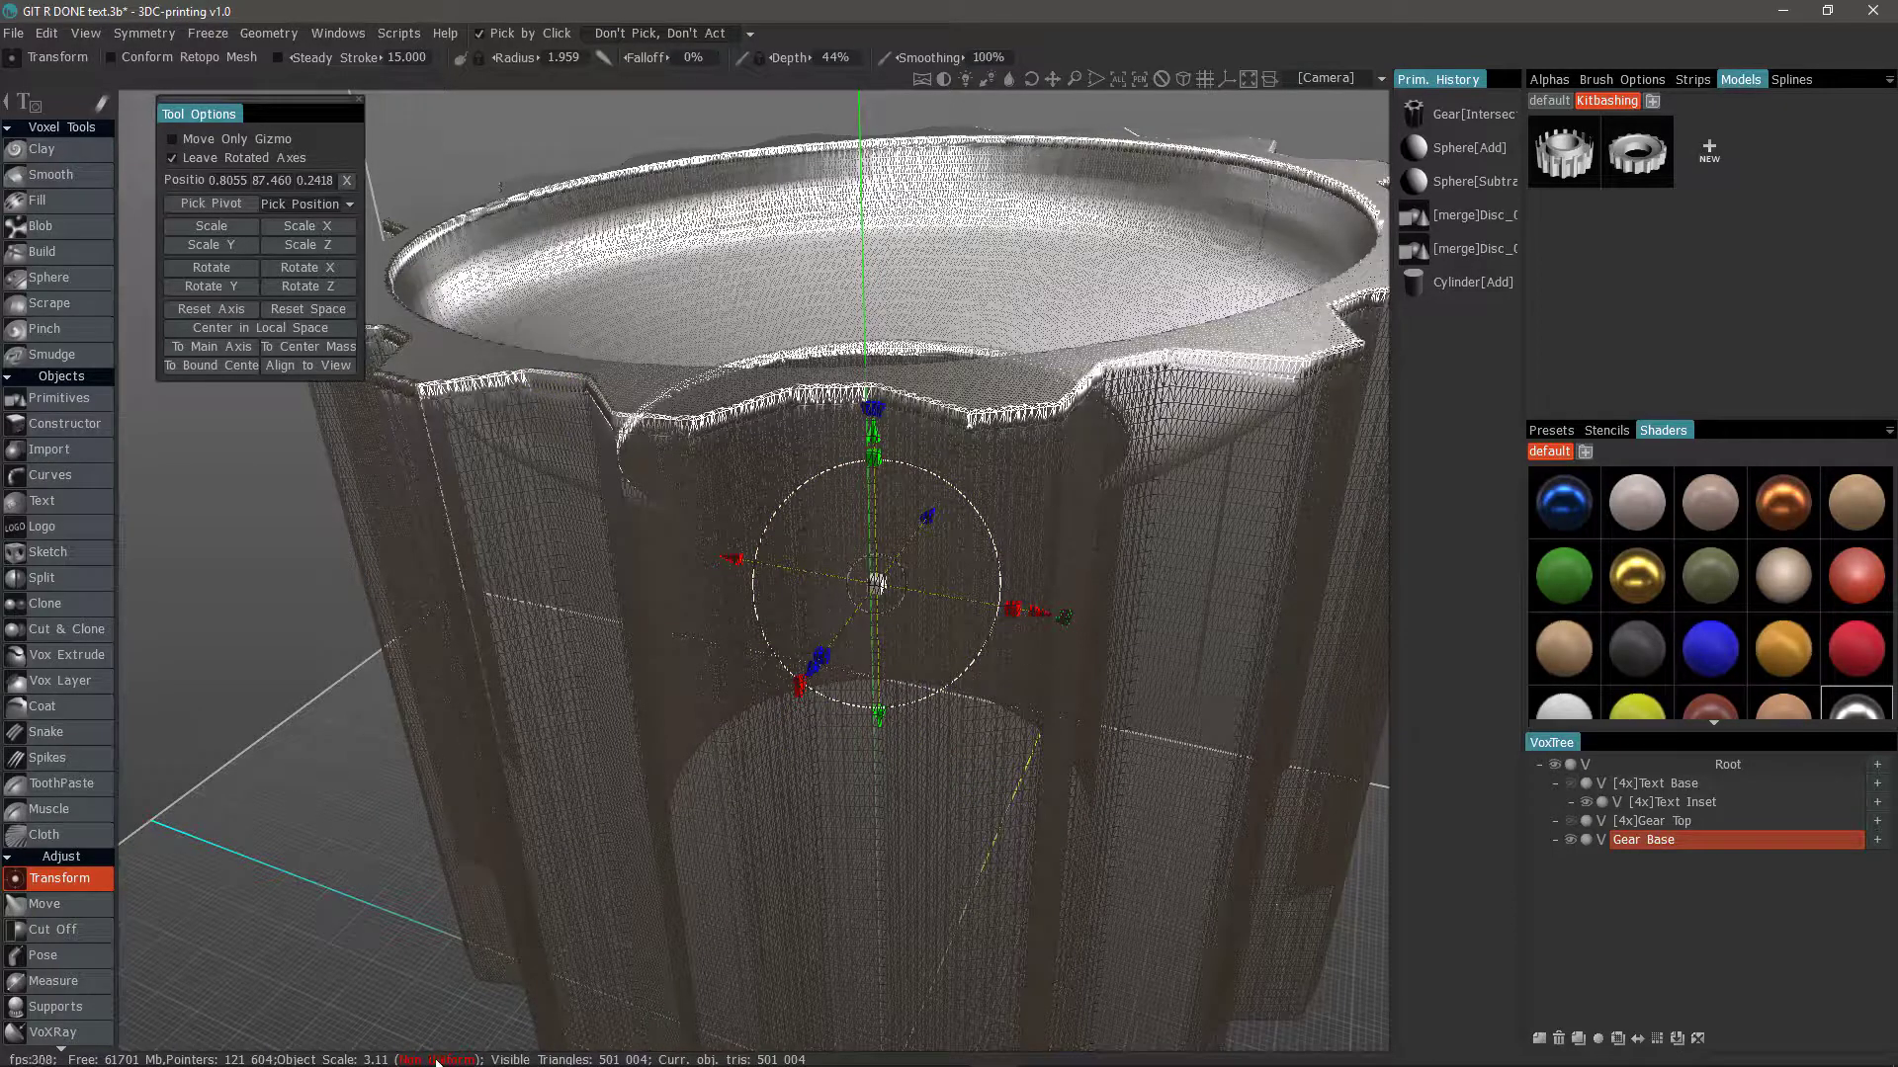
pyautogui.scroll(4, 876, 858)
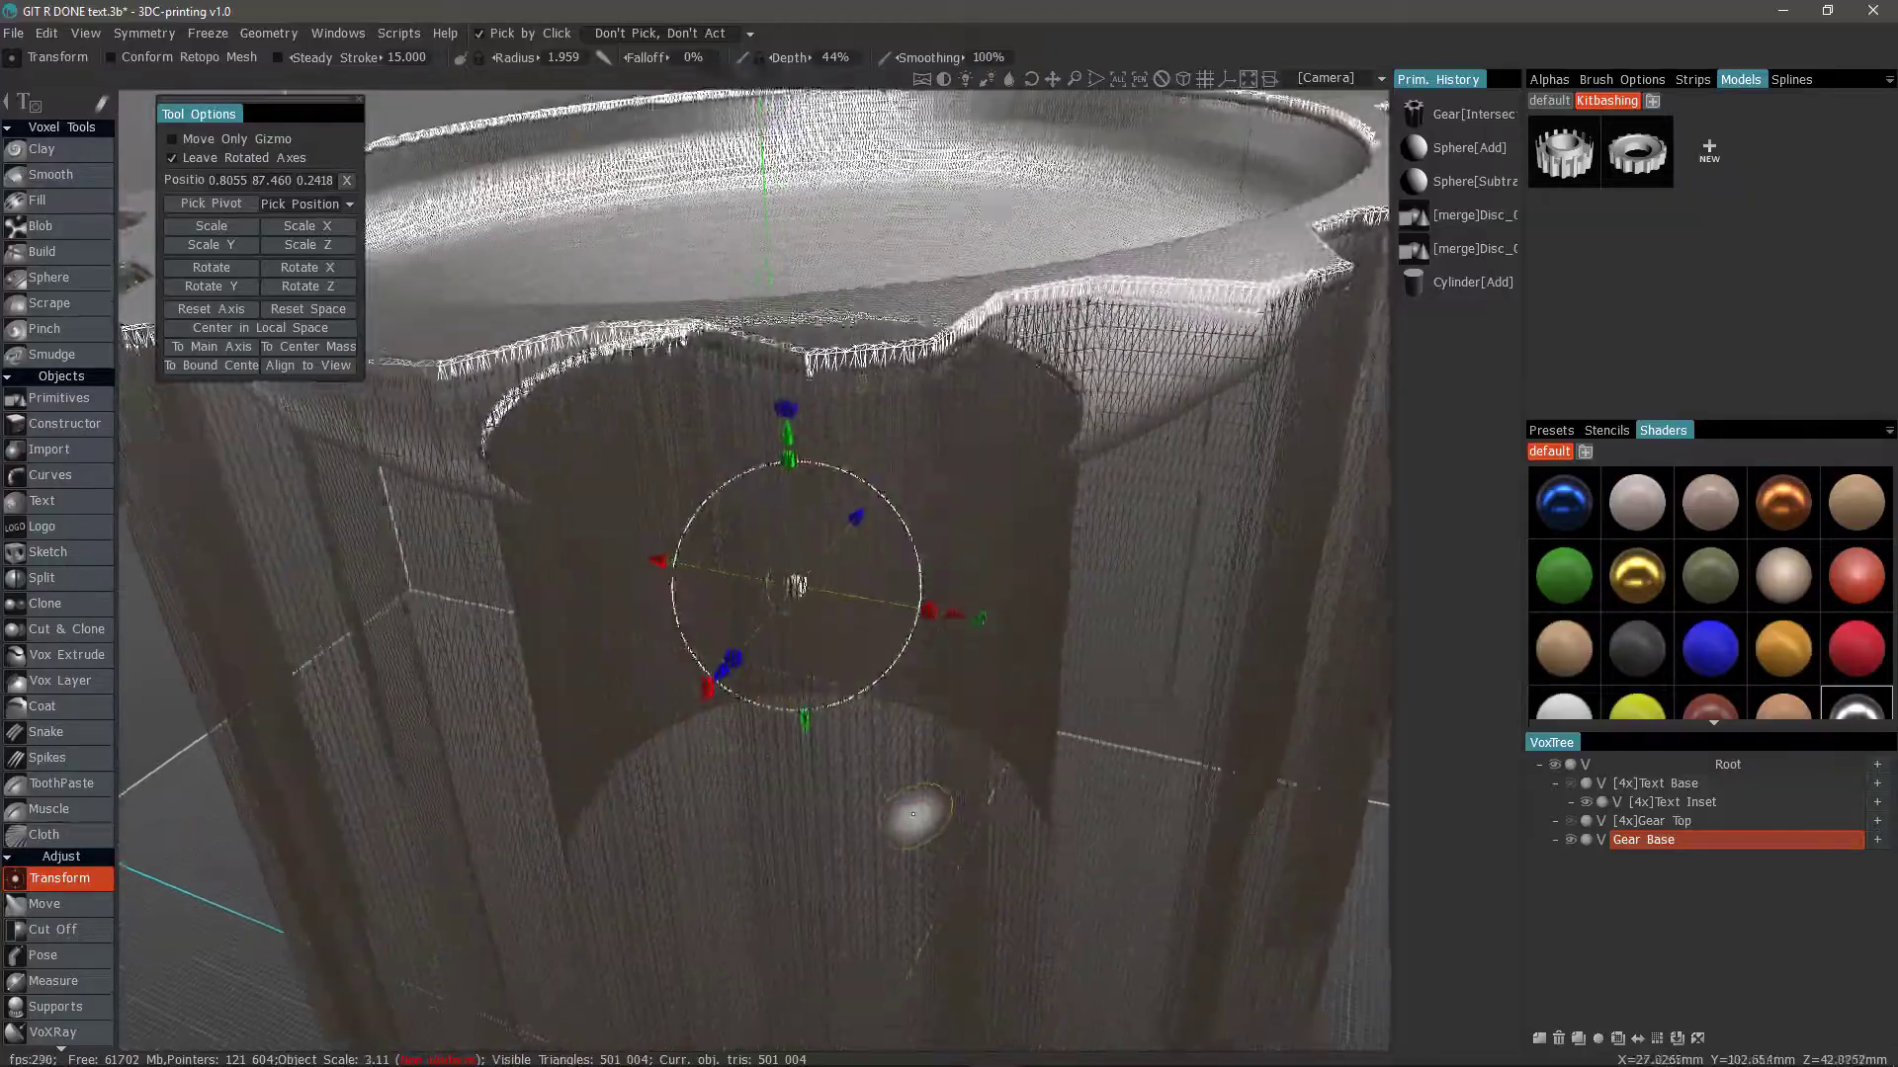
pyautogui.moveTo(948, 295); pyautogui.dragTo(862, 326, button='middle')
pyautogui.keyDown('alt'); pyautogui.moveTo(881, 296); pyautogui.dragTo(881, 277); pyautogui.keyUp('alt')
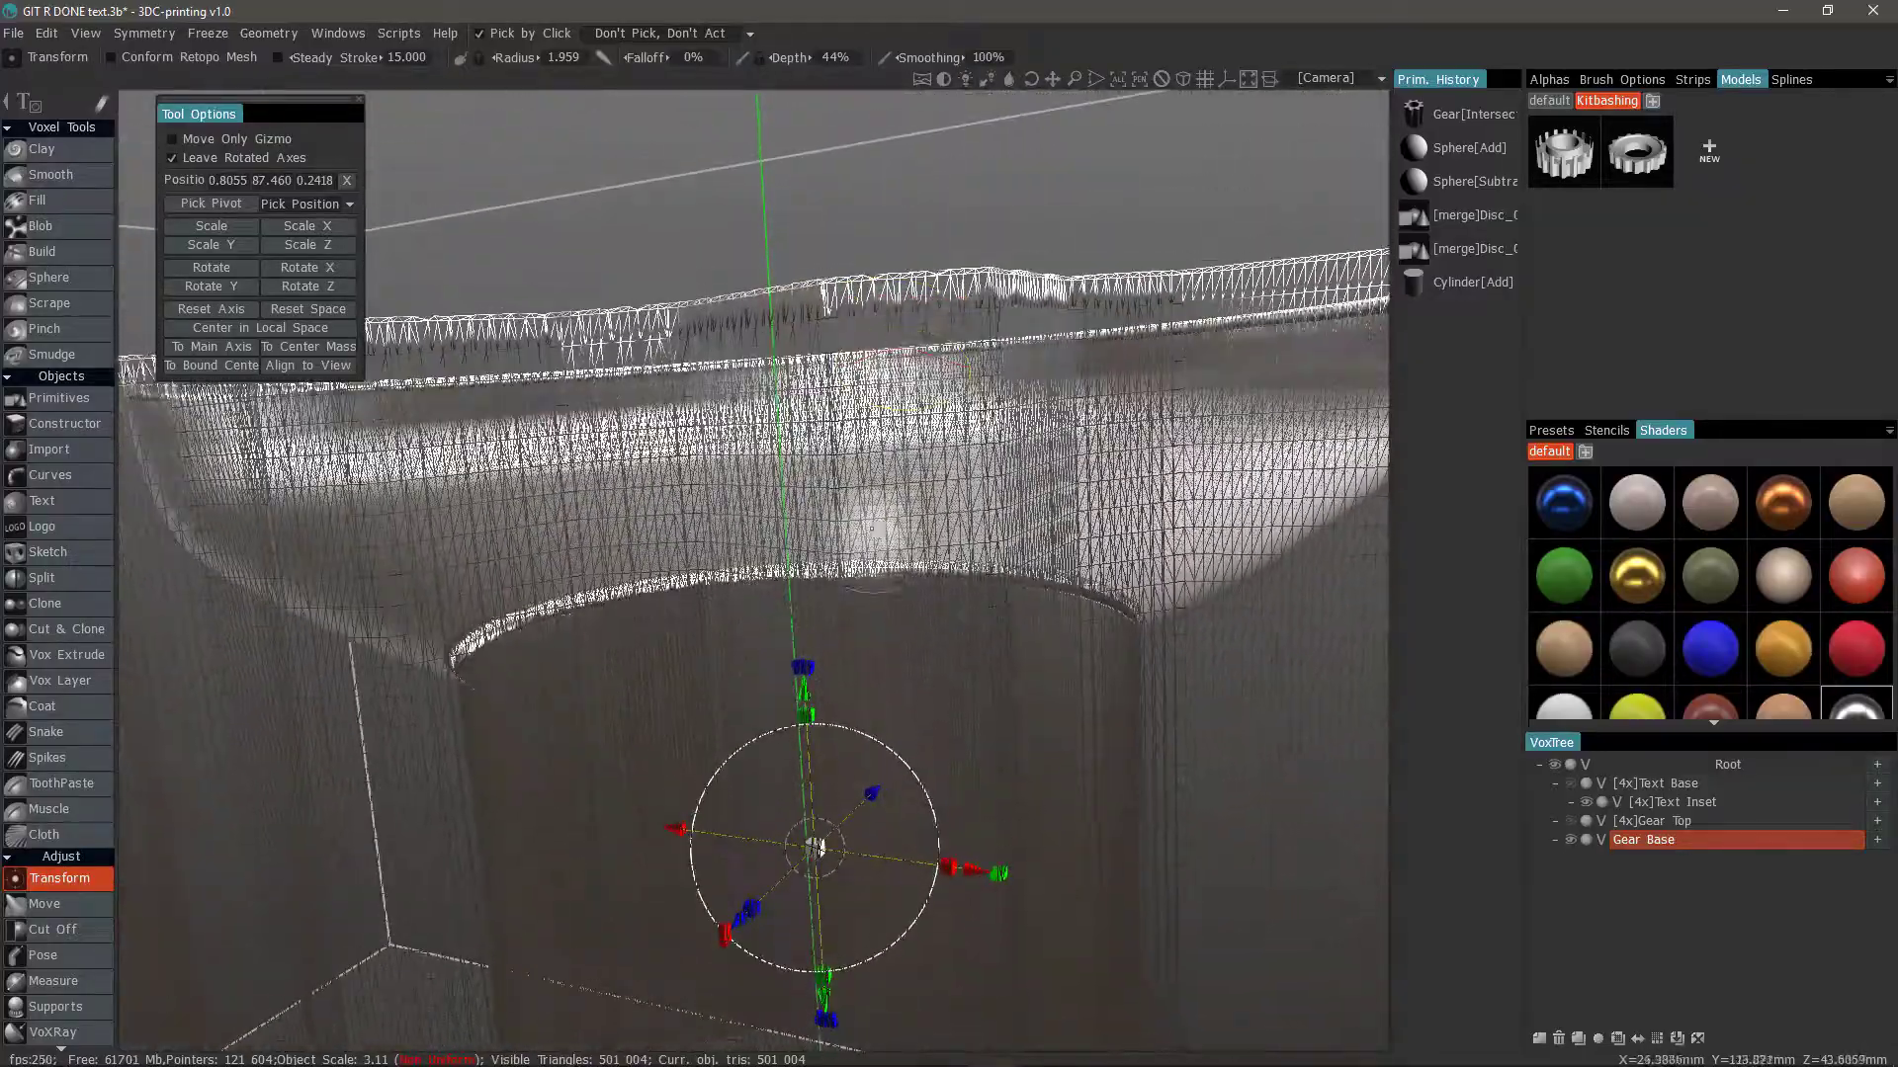
pyautogui.keyDown('alt'); pyautogui.moveTo(804, 692); pyautogui.dragTo(849, 613); pyautogui.keyUp('alt')
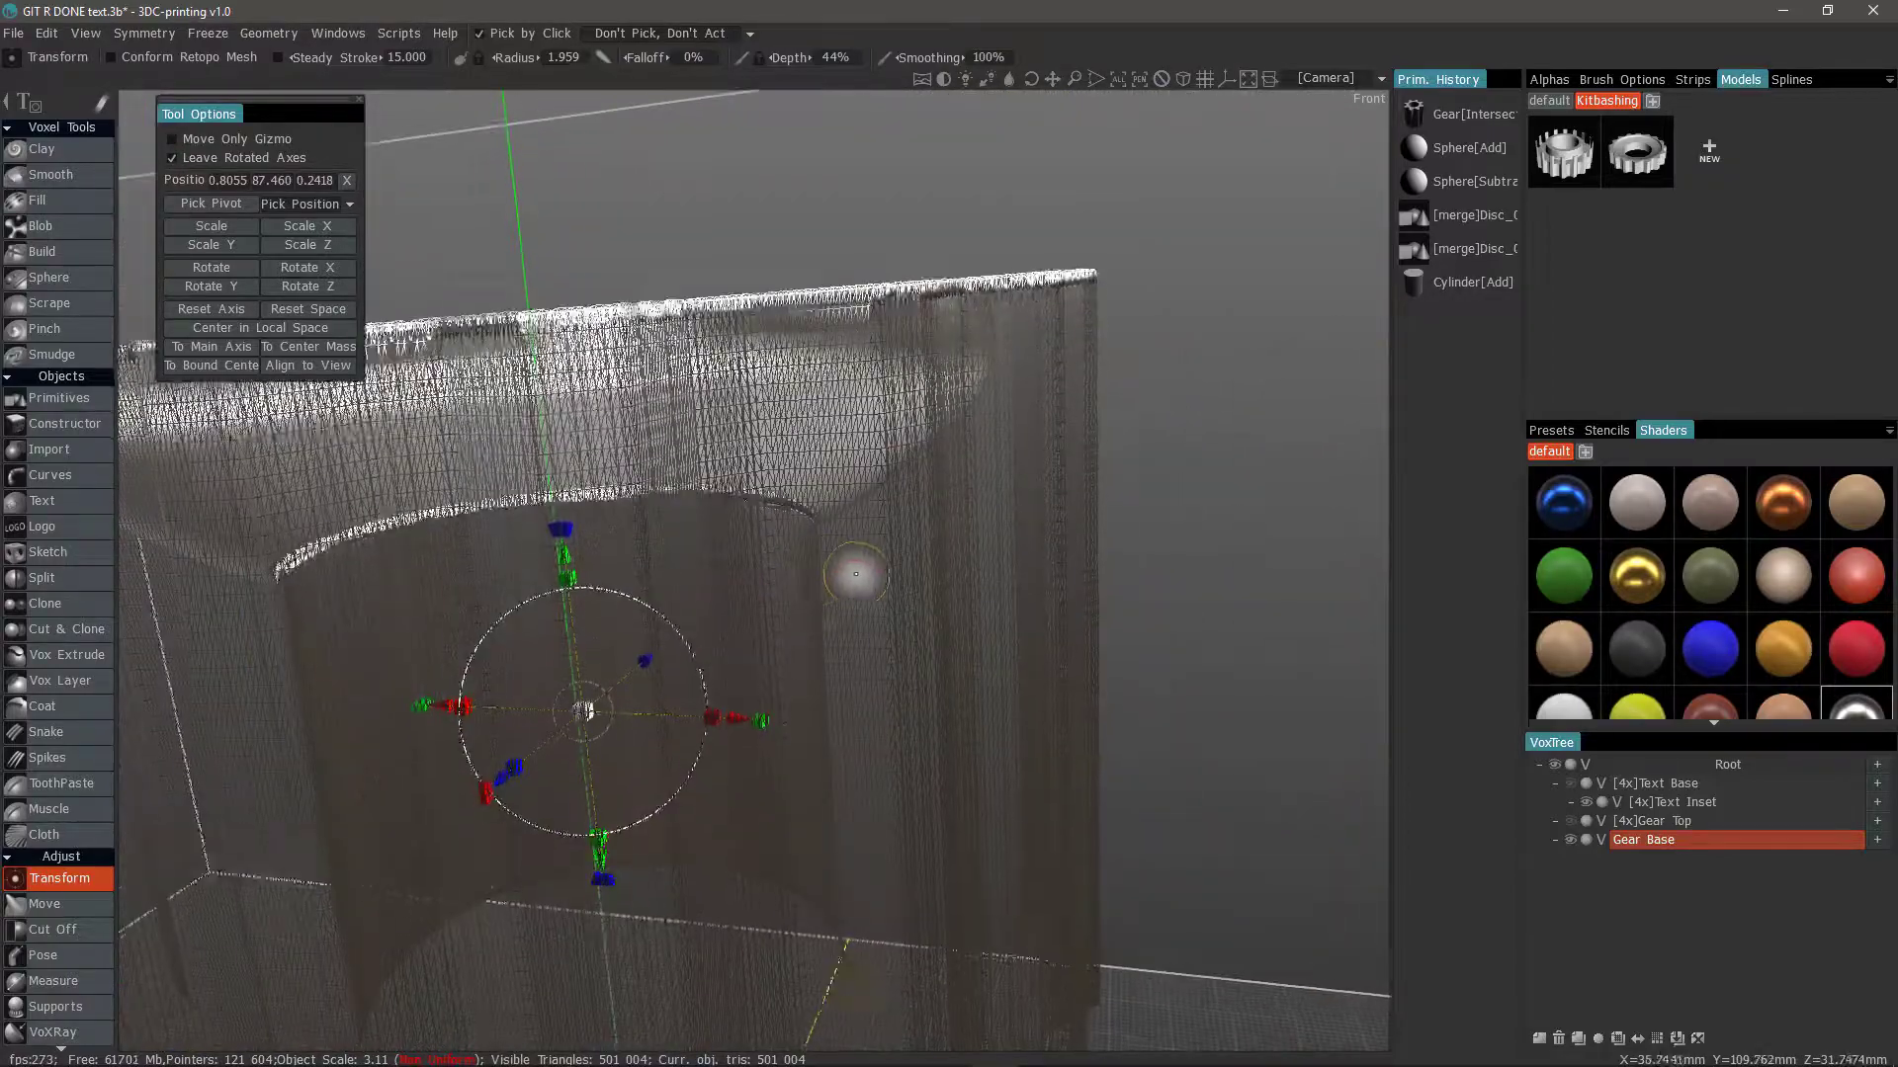
pyautogui.keyDown('alt'); pyautogui.moveTo(856, 567); pyautogui.dragTo(991, 681, button='right'); pyautogui.keyUp('alt')
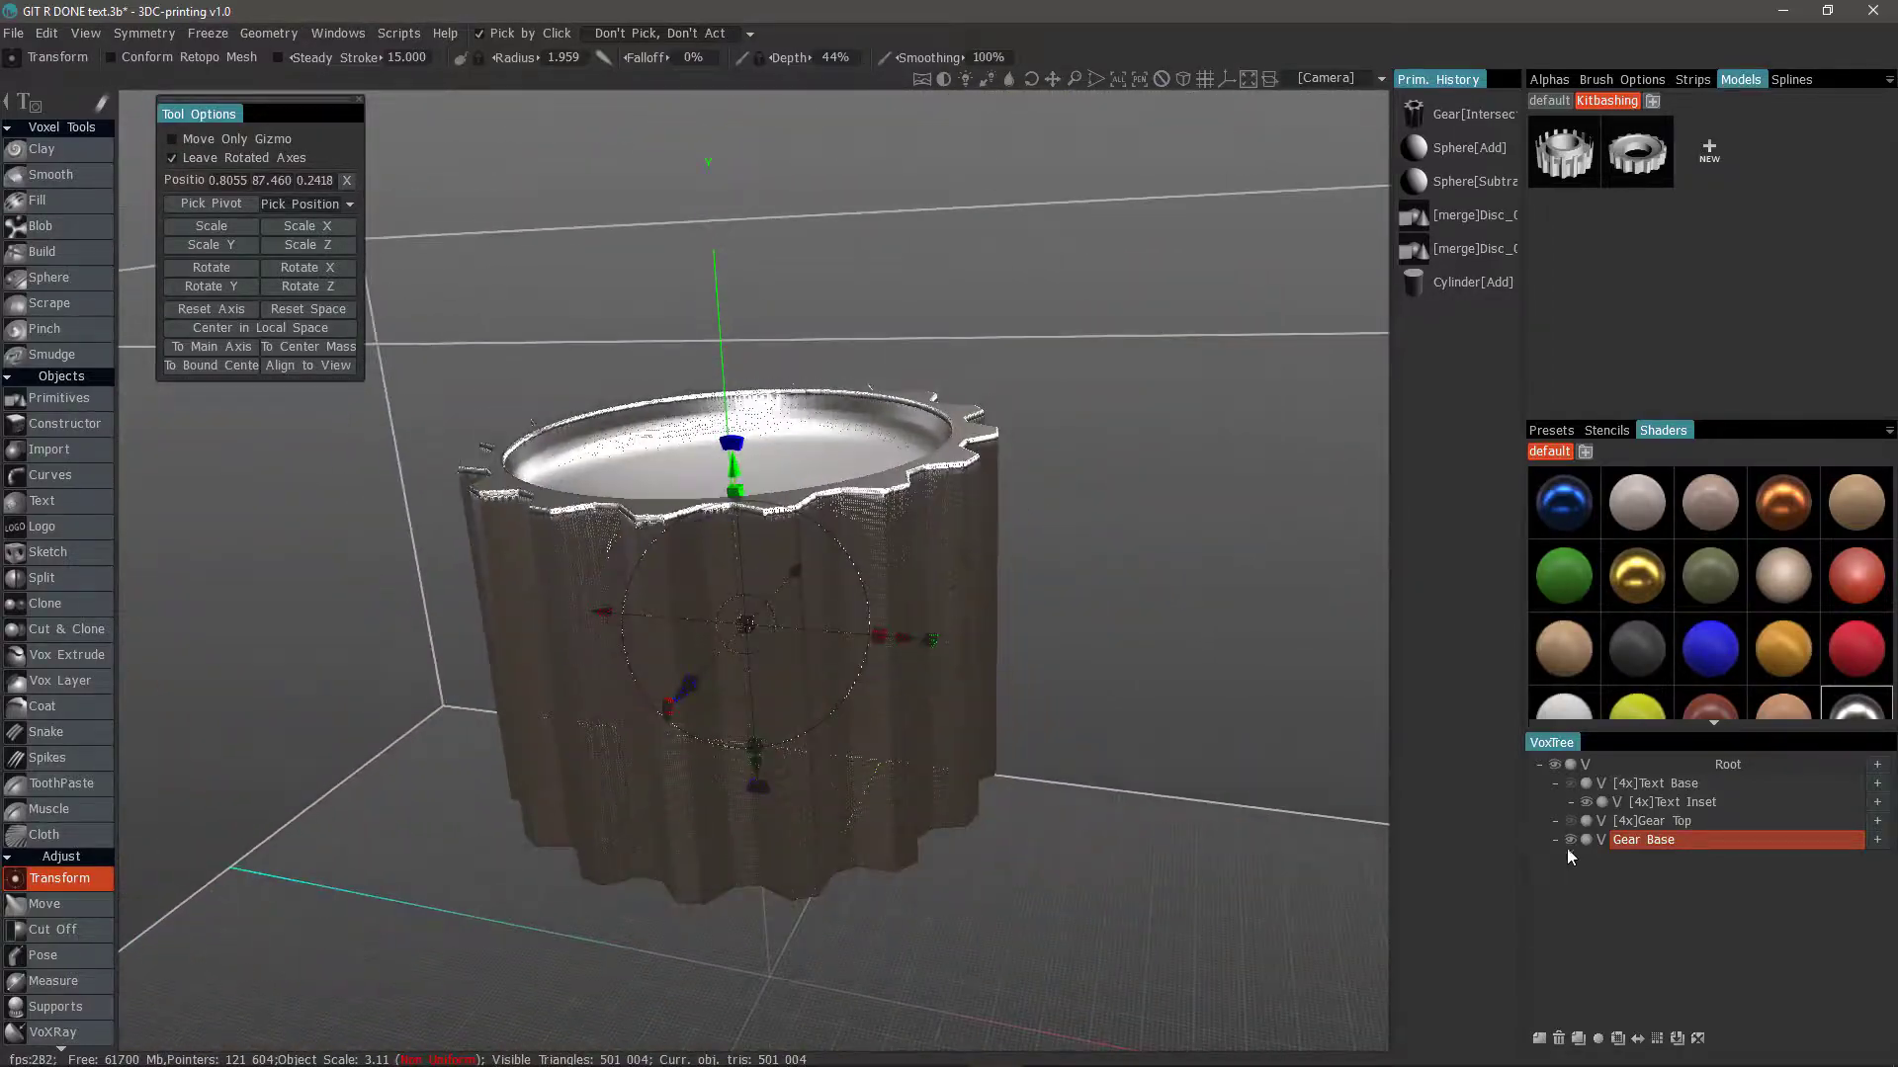
# Convert the stretched Gear Base to uniform space and turn off the wireframe display
pyautogui.rightClick(1652, 840)
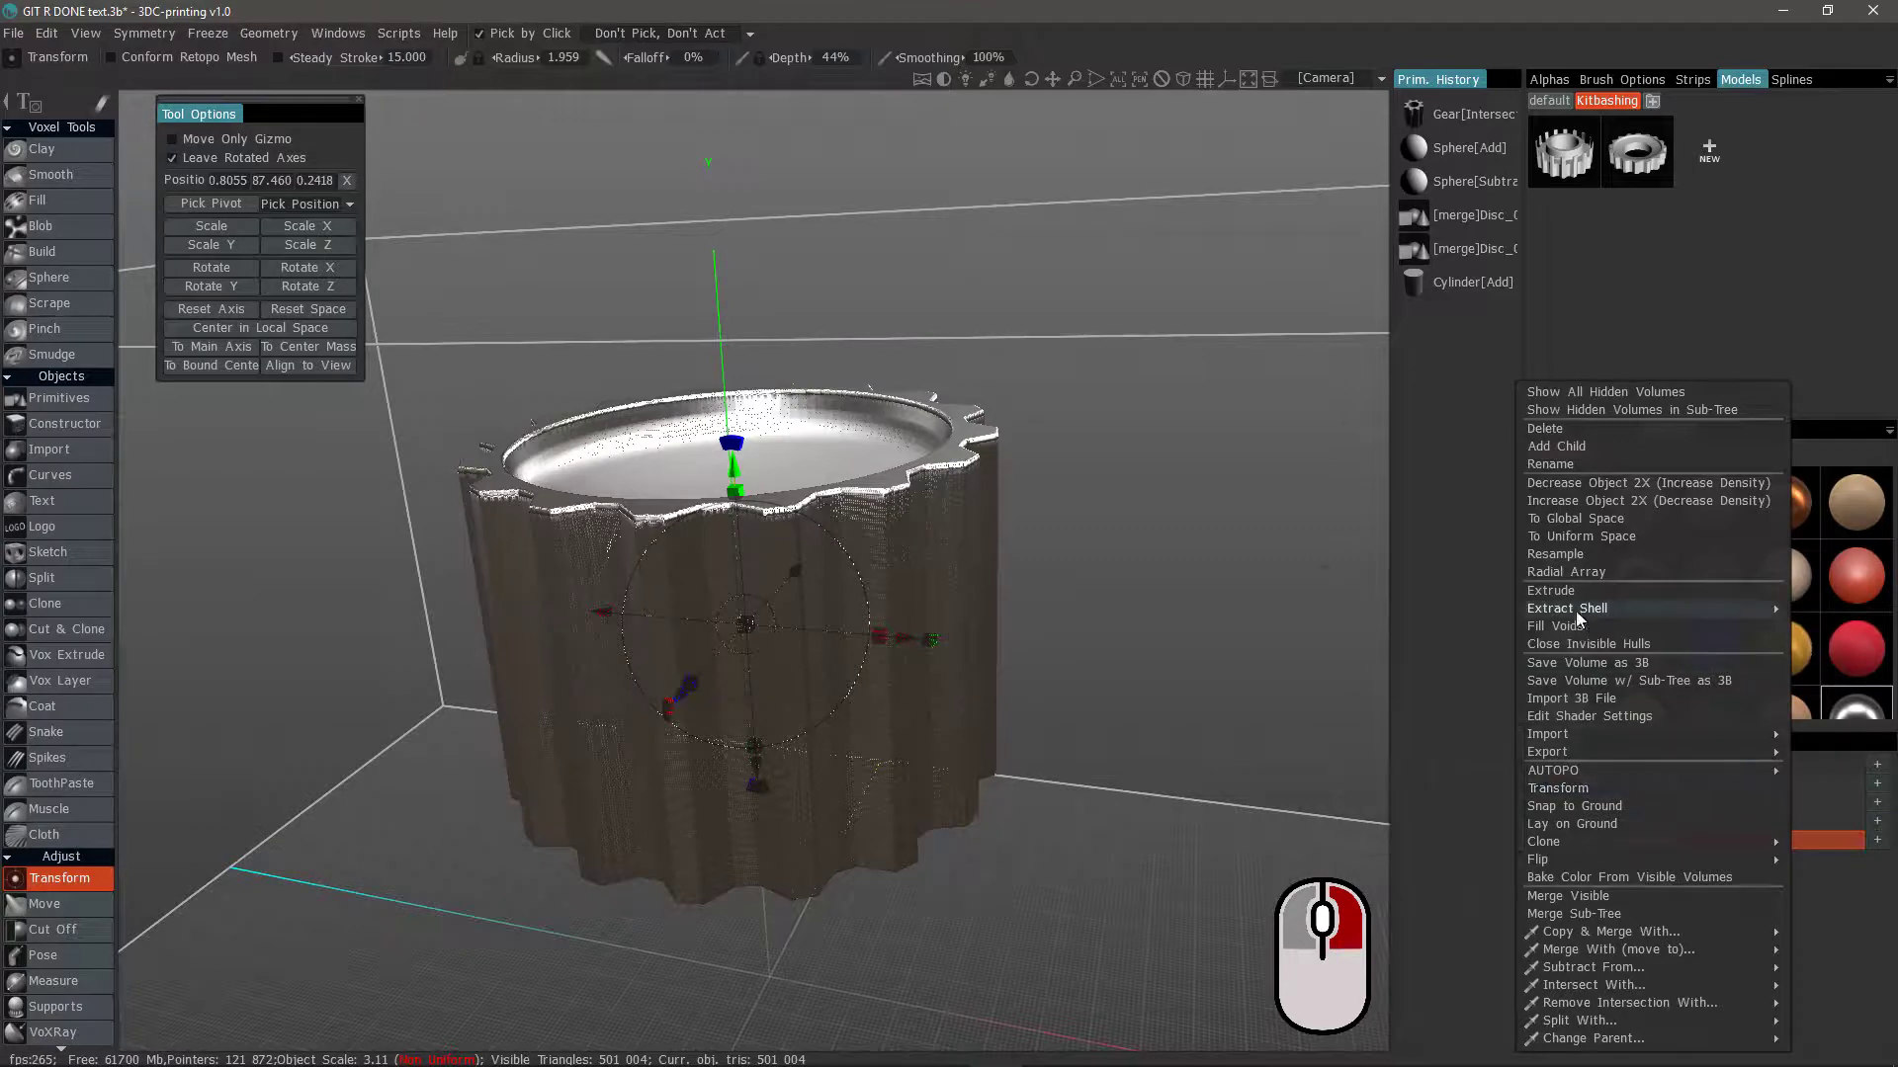
pyautogui.click(1588, 535)
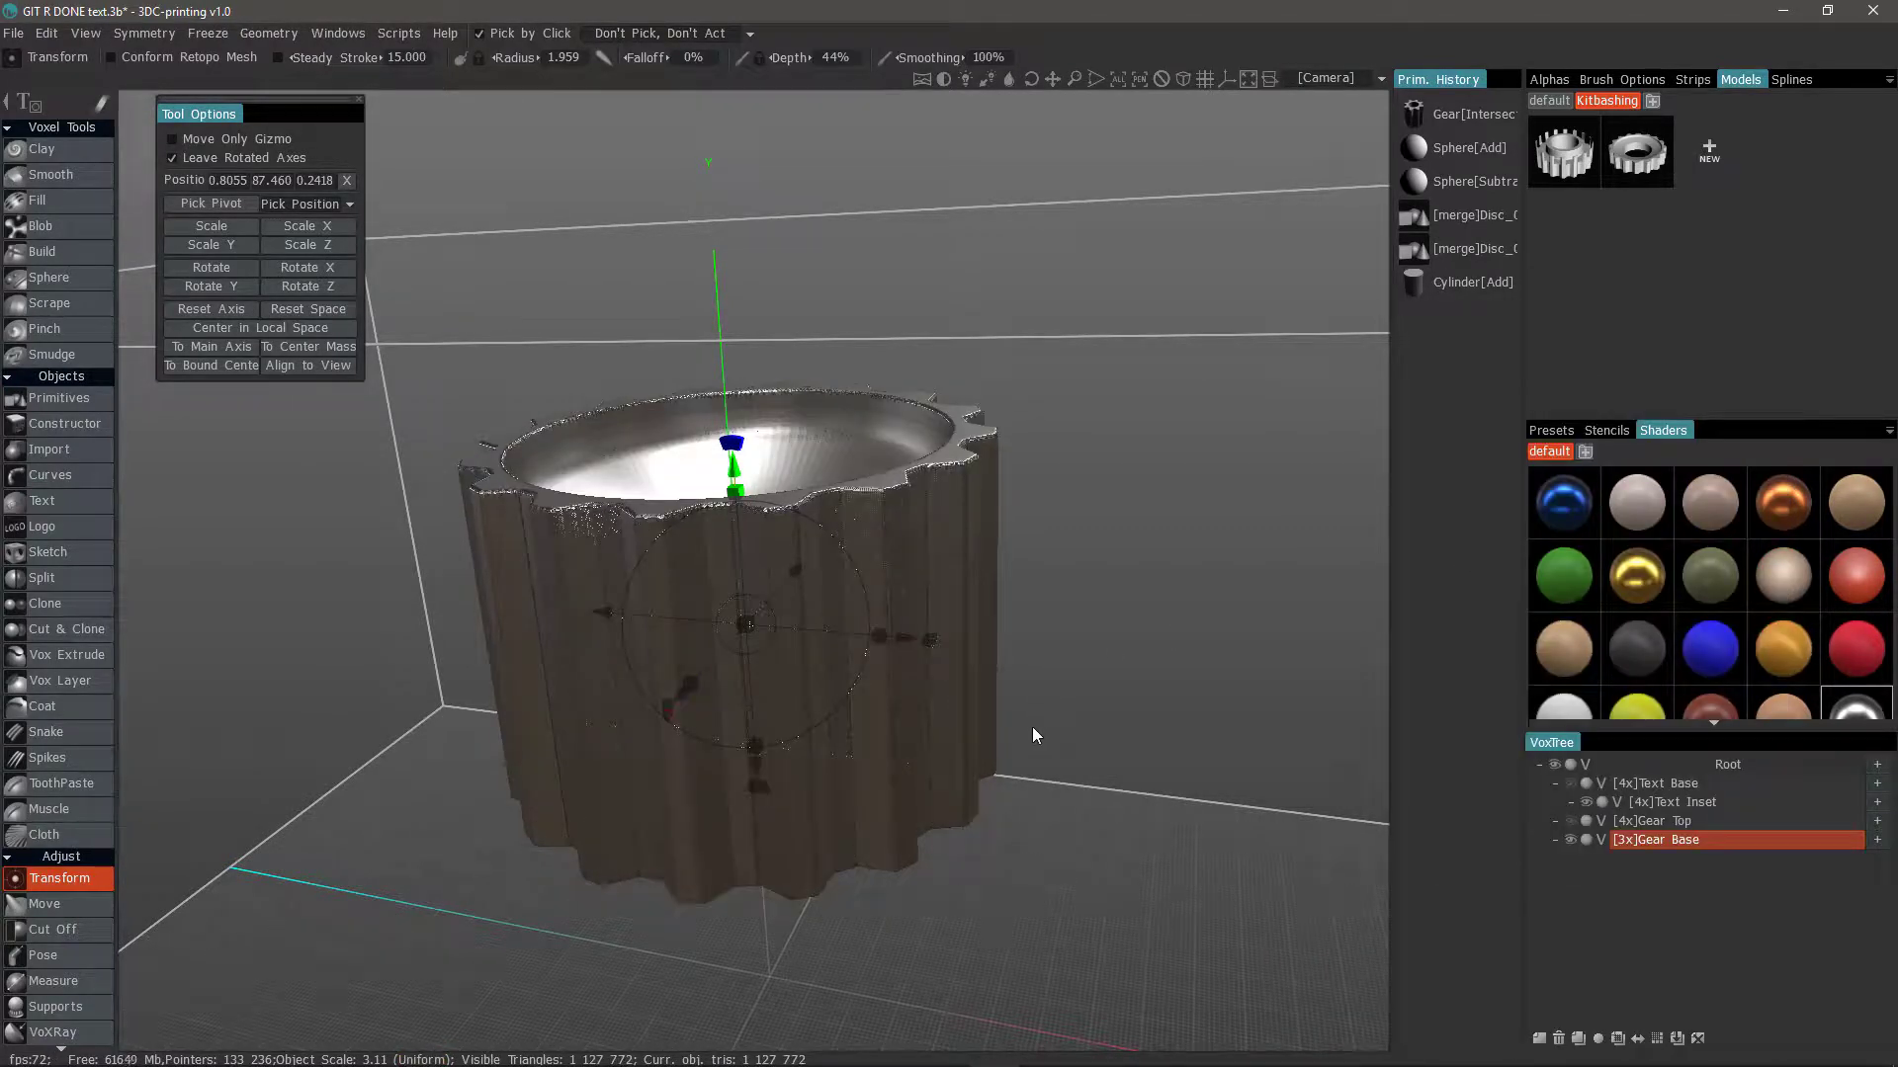
pyautogui.moveTo(389, 889); pyautogui.dragTo(464, 870)
pyautogui.scroll(8, 870, 621)
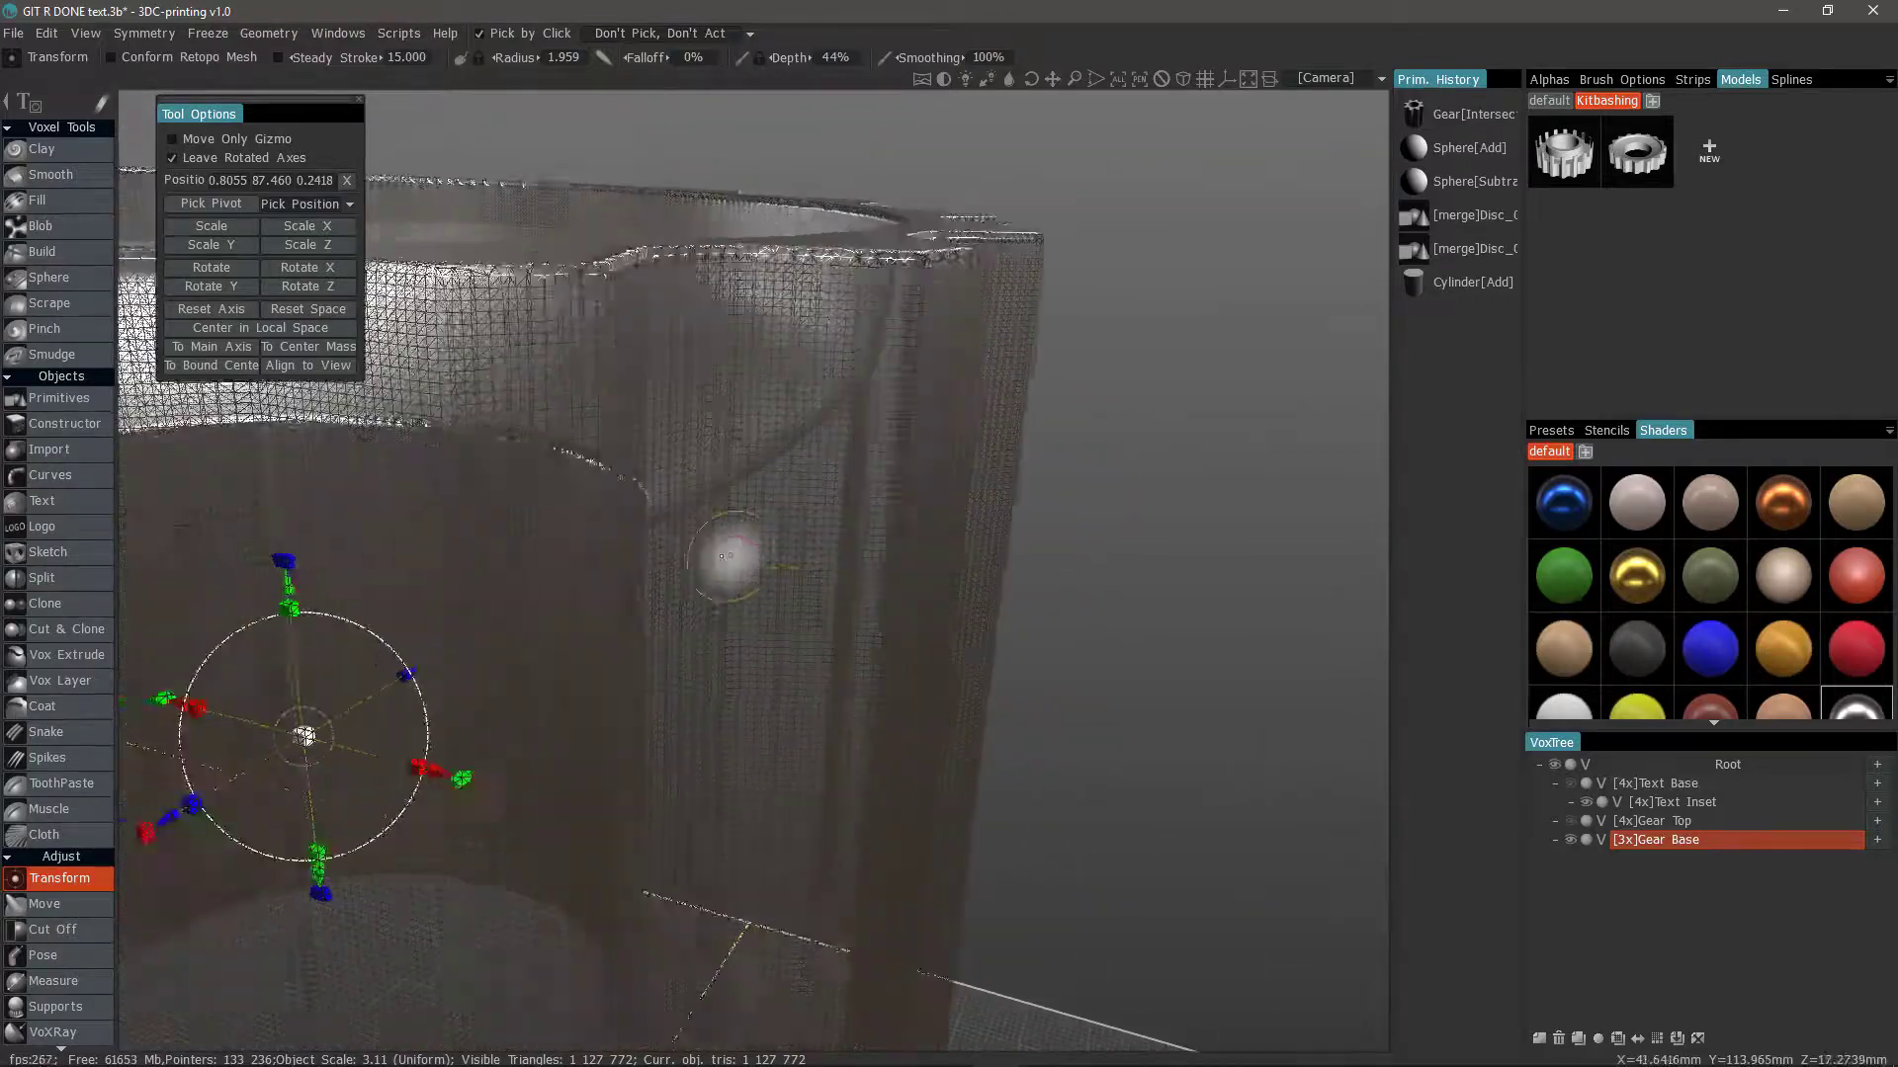
pyautogui.scroll(4, 708, 587)
pyautogui.keyDown('alt'); pyautogui.moveTo(530, 627); pyautogui.dragTo(1050, 648); pyautogui.keyUp('alt')
pyautogui.scroll(-5, 860, 860)
pyautogui.press('w')
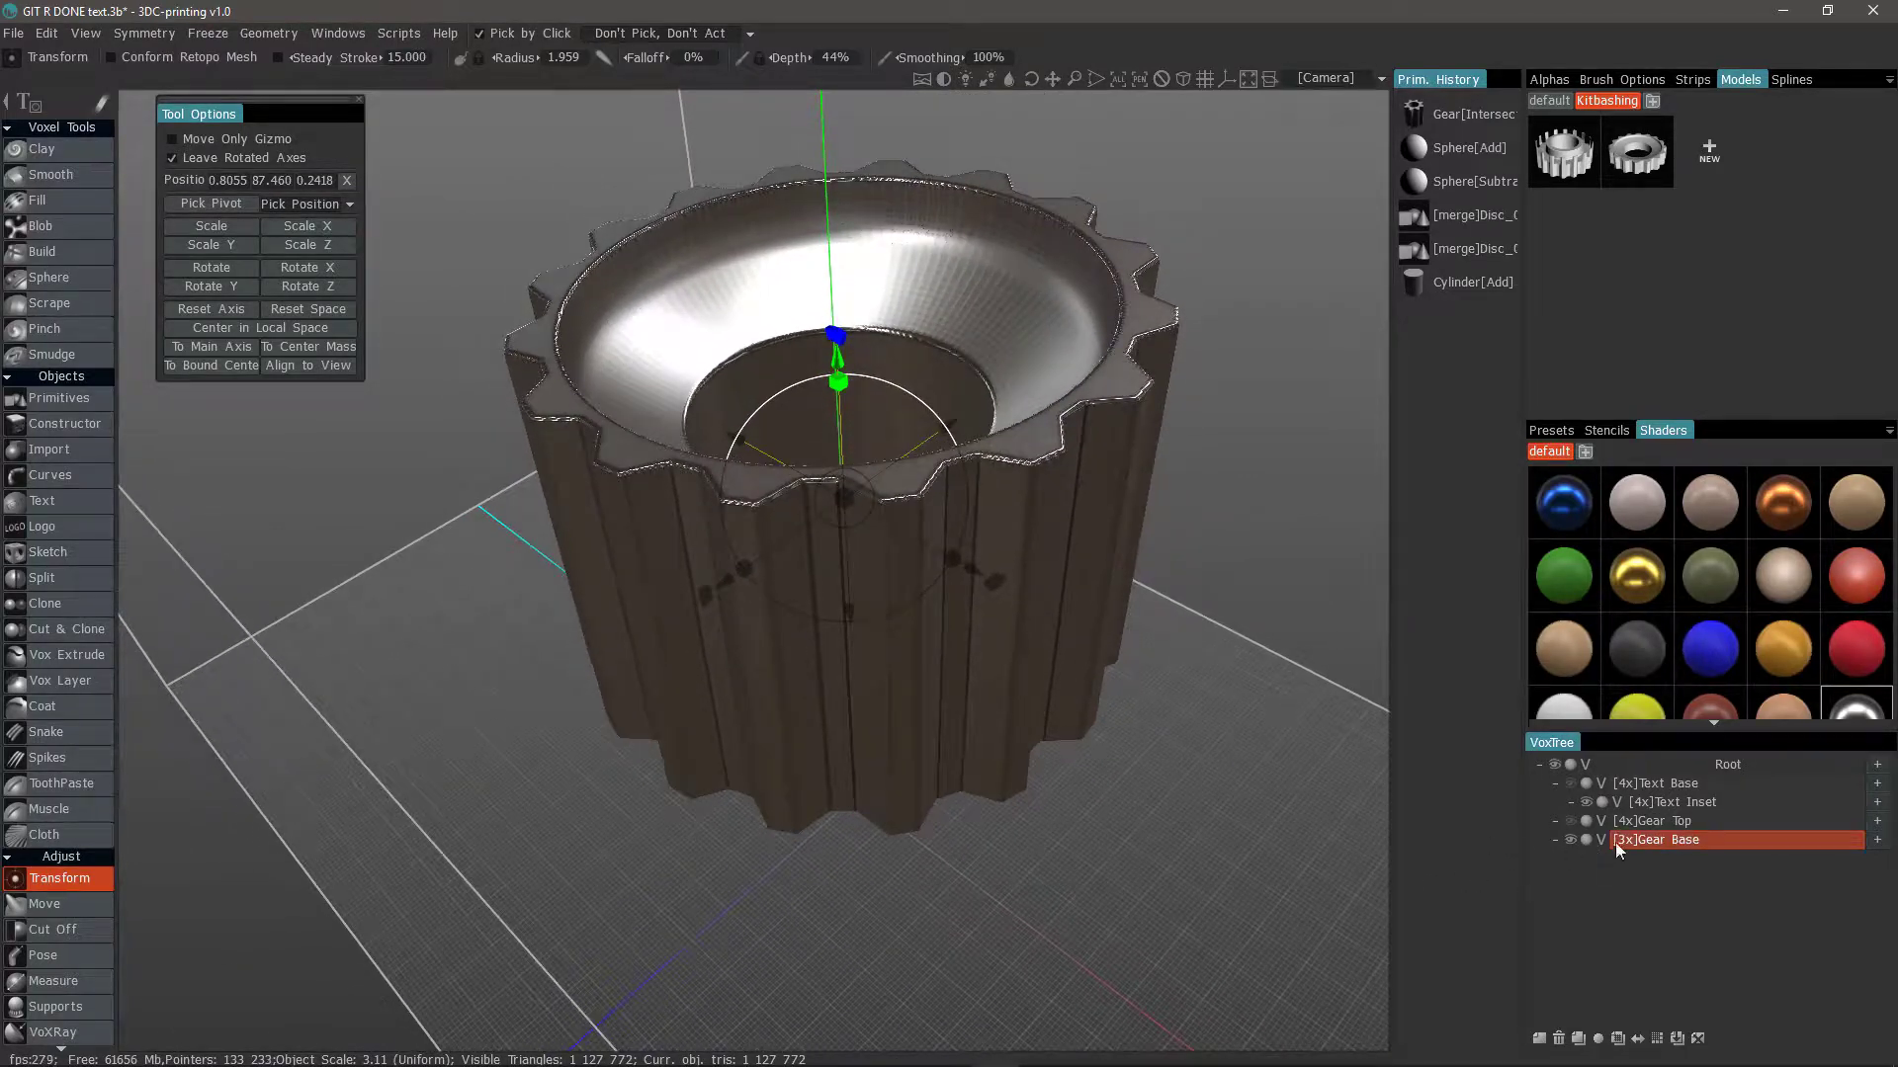
# Hide Gear Base and show Text Base together with its Text Inset child
pyautogui.click(1571, 839)
pyautogui.click(1569, 784)
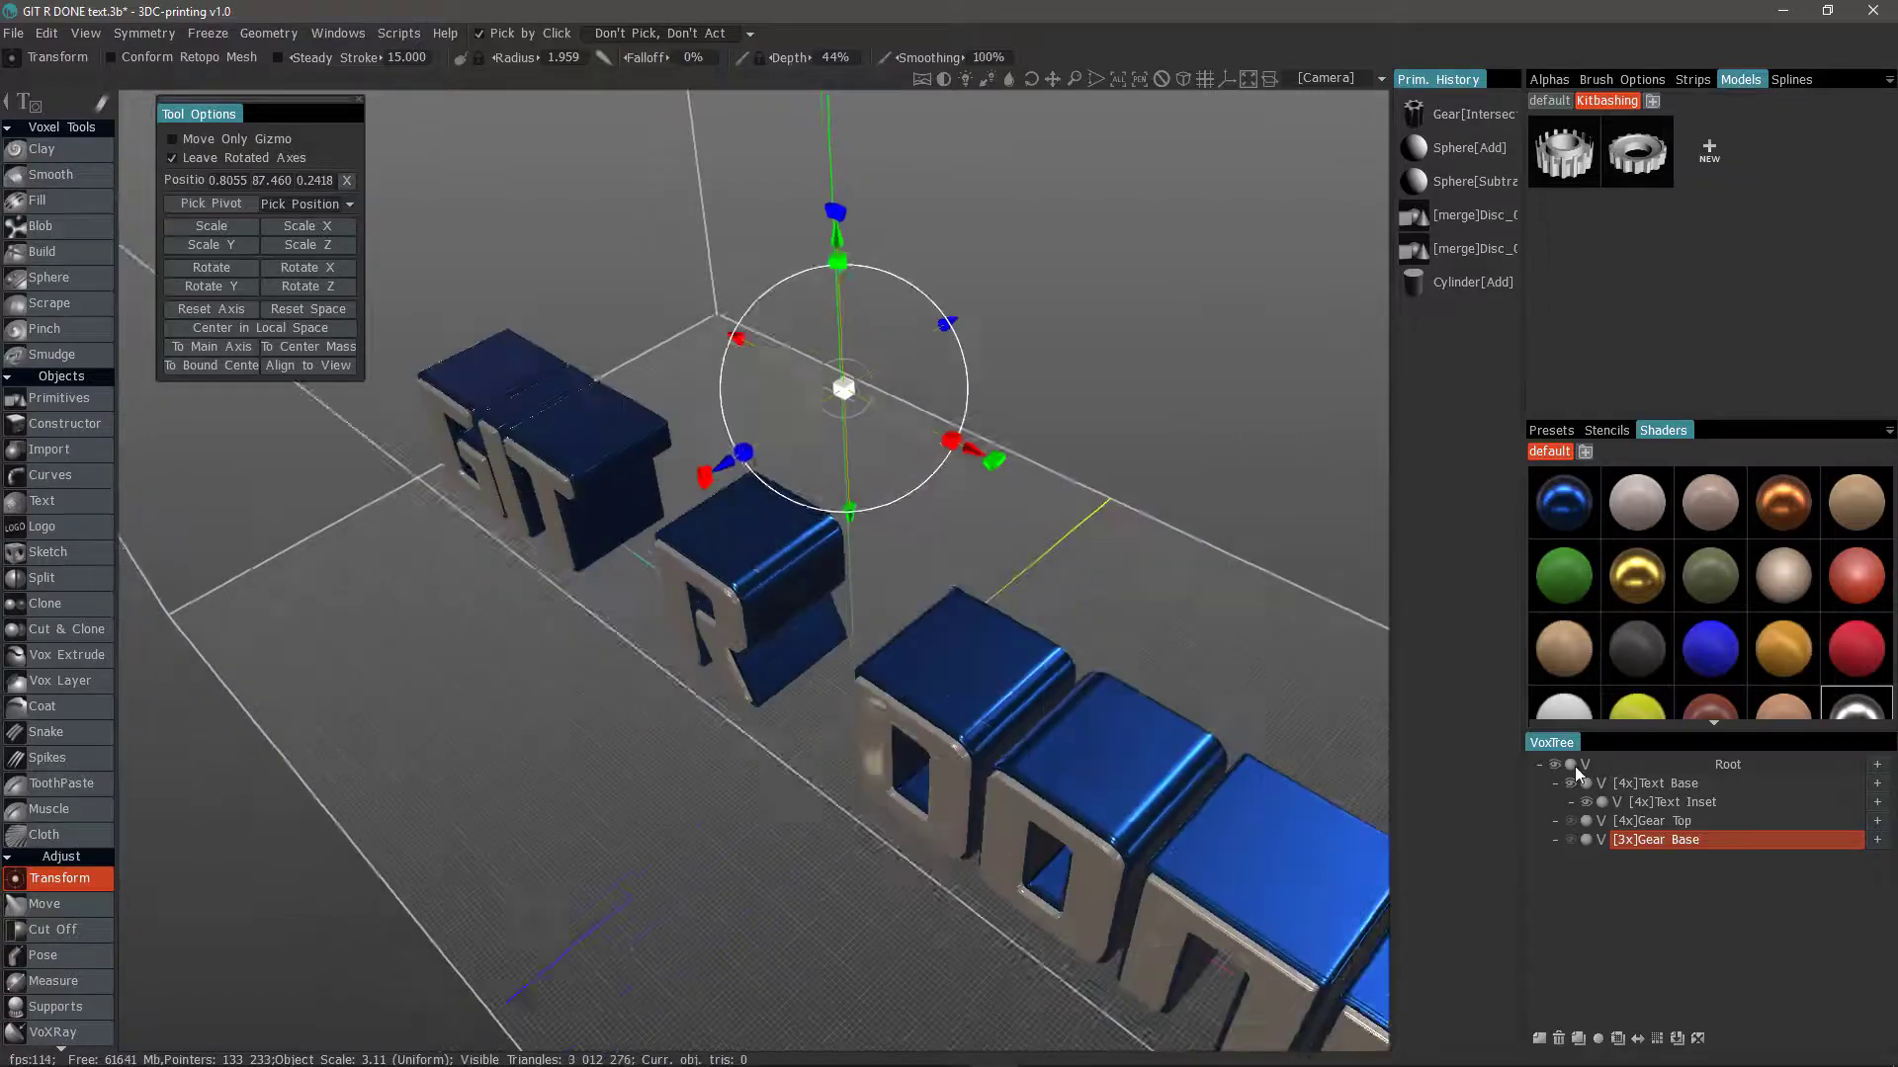
pyautogui.moveTo(1315, 682); pyautogui.dragTo(949, 564)
pyautogui.moveTo(949, 564); pyautogui.dragTo(818, 415, button='right')
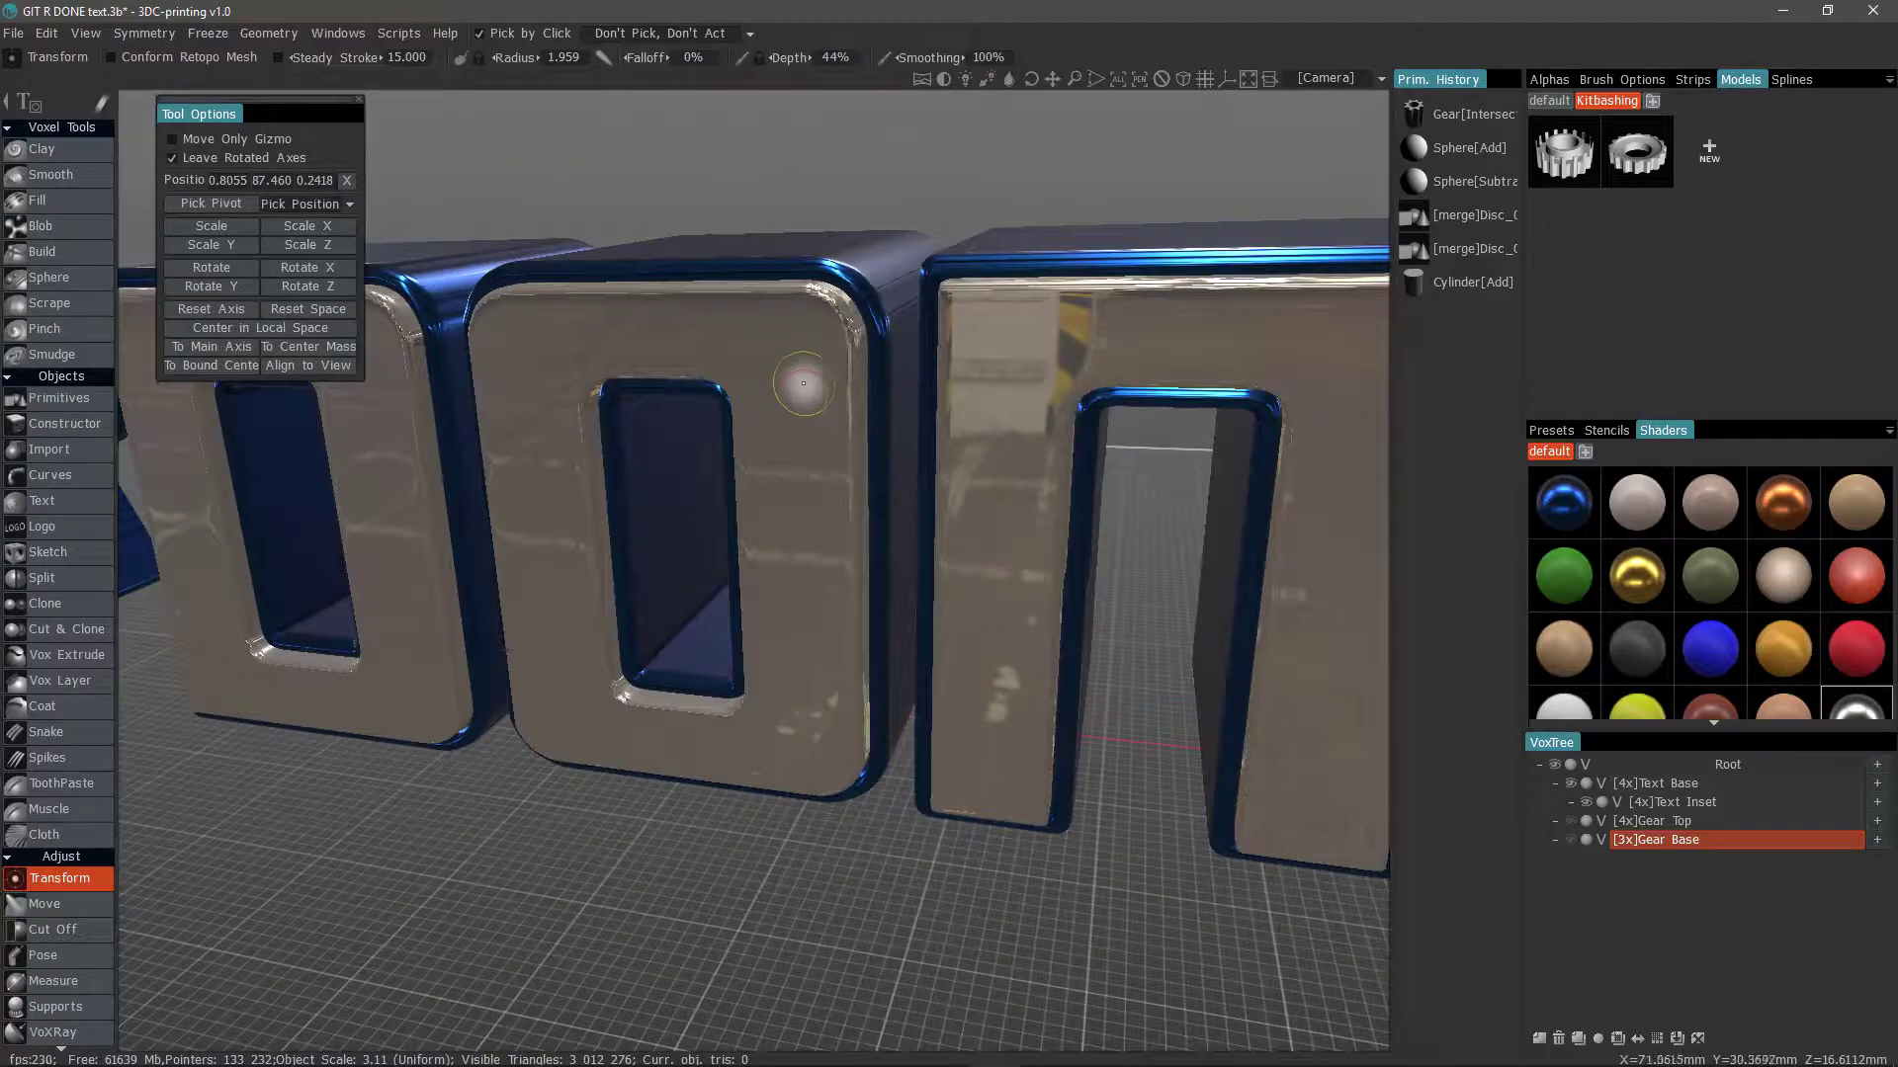
# Try shrinking Text Inset uniformly with Transform, and undo the scaling
pyautogui.scroll(-5, 804, 383)
pyautogui.click(1694, 802)
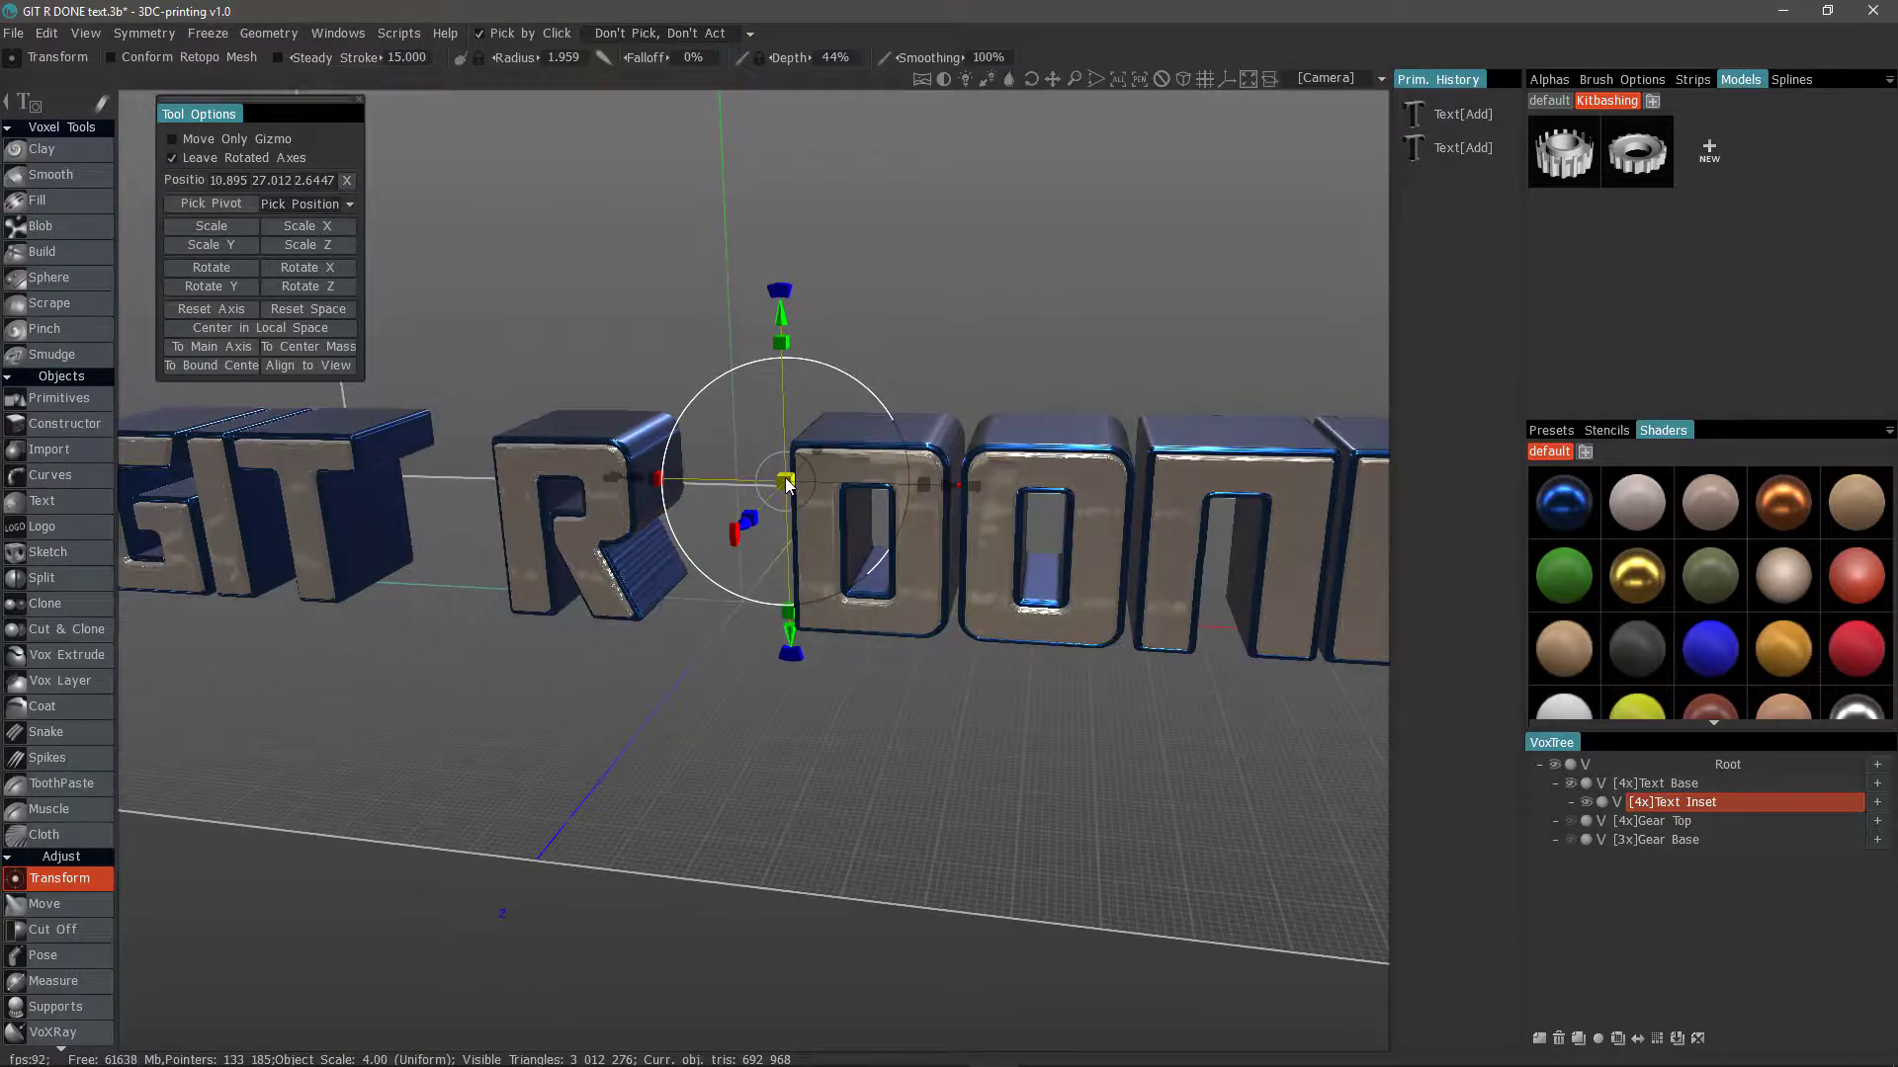
pyautogui.moveTo(788, 483); pyautogui.dragTo(653, 551)
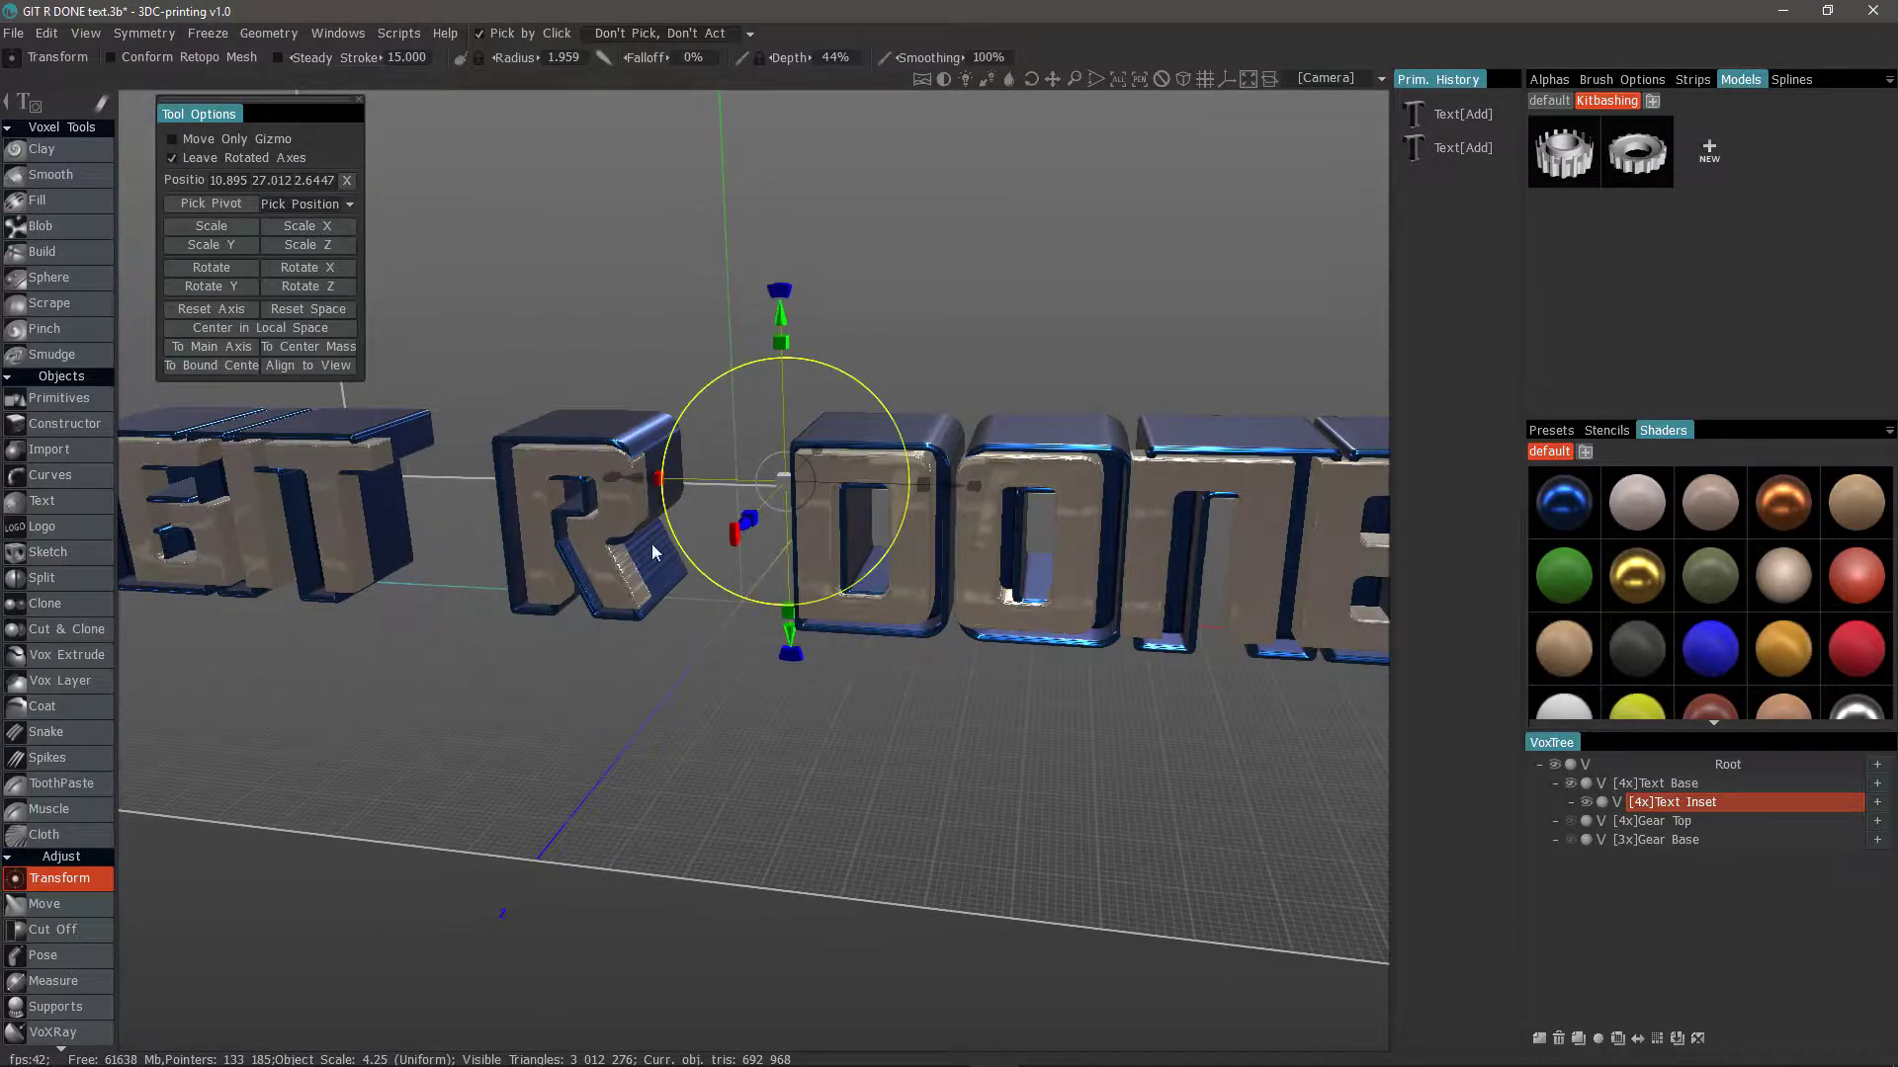
pyautogui.scroll(-3, 652, 551)
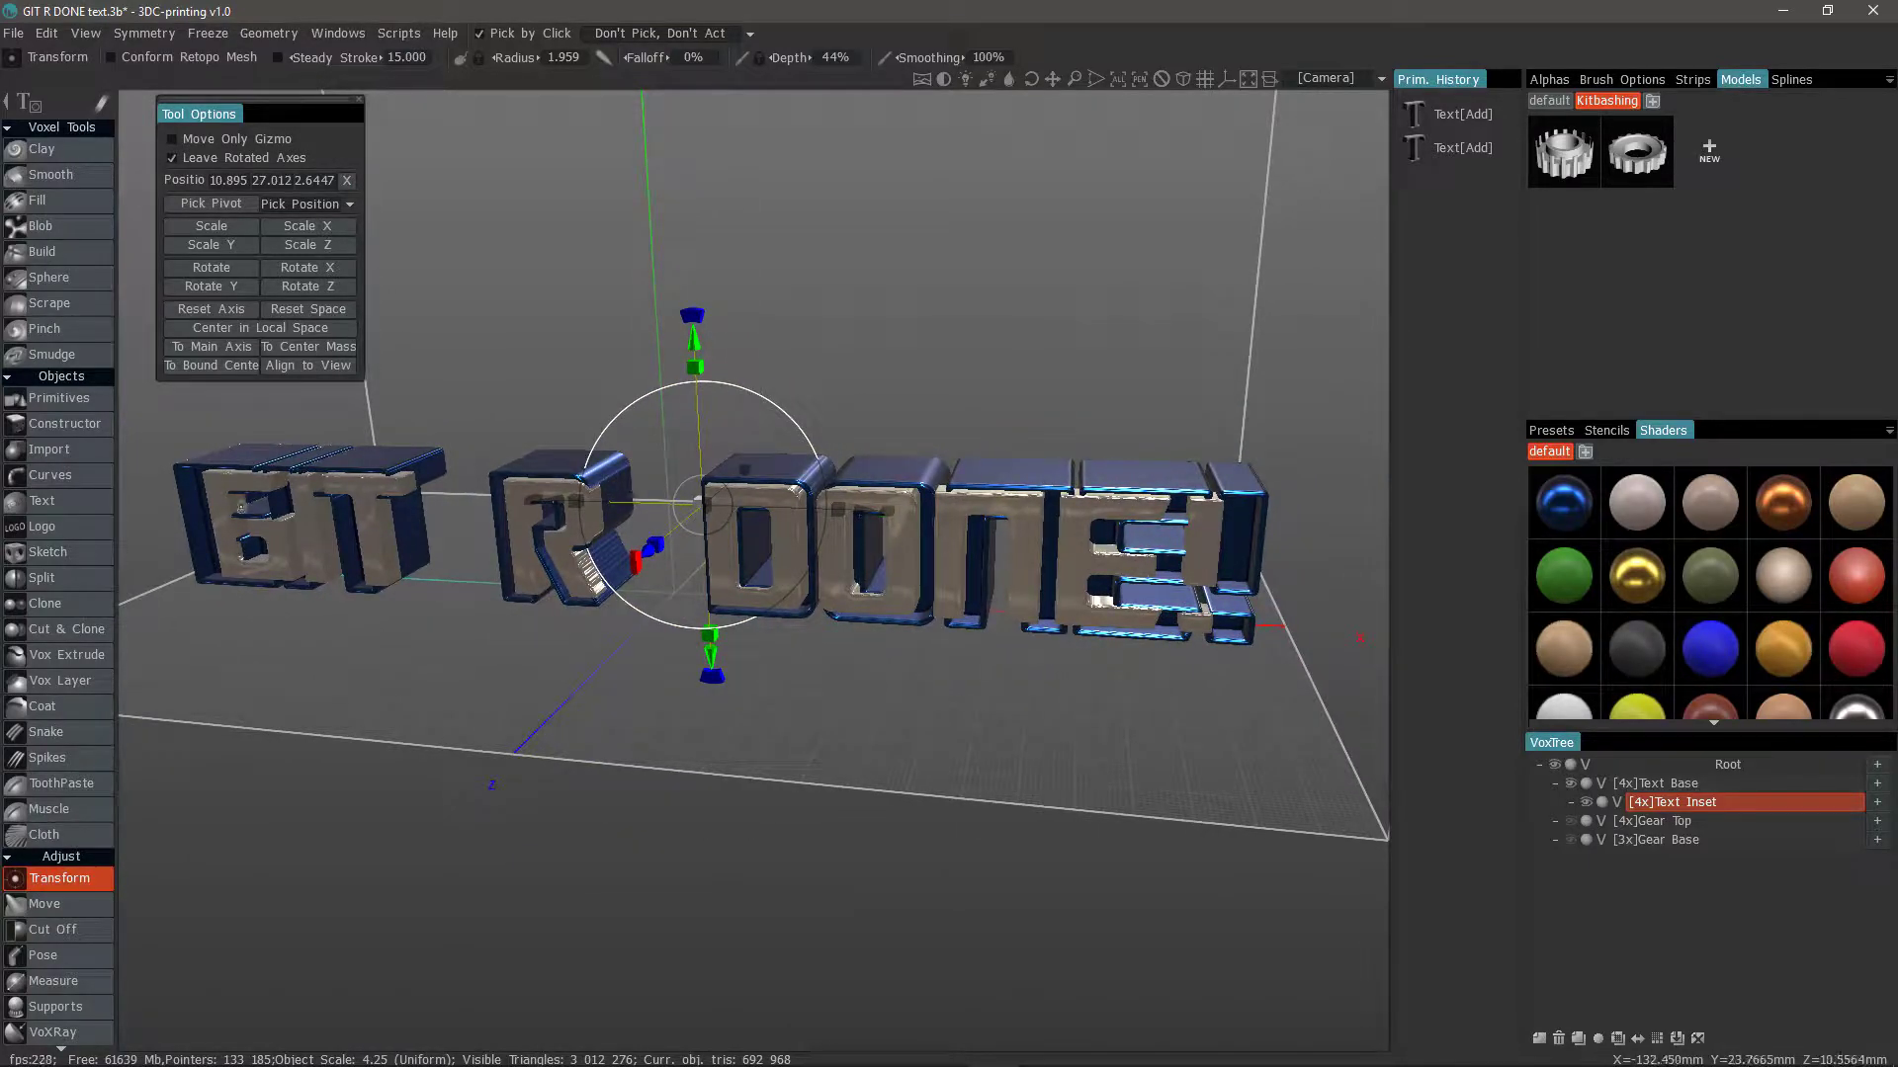
pyautogui.hotkey('ctrl', 'z')
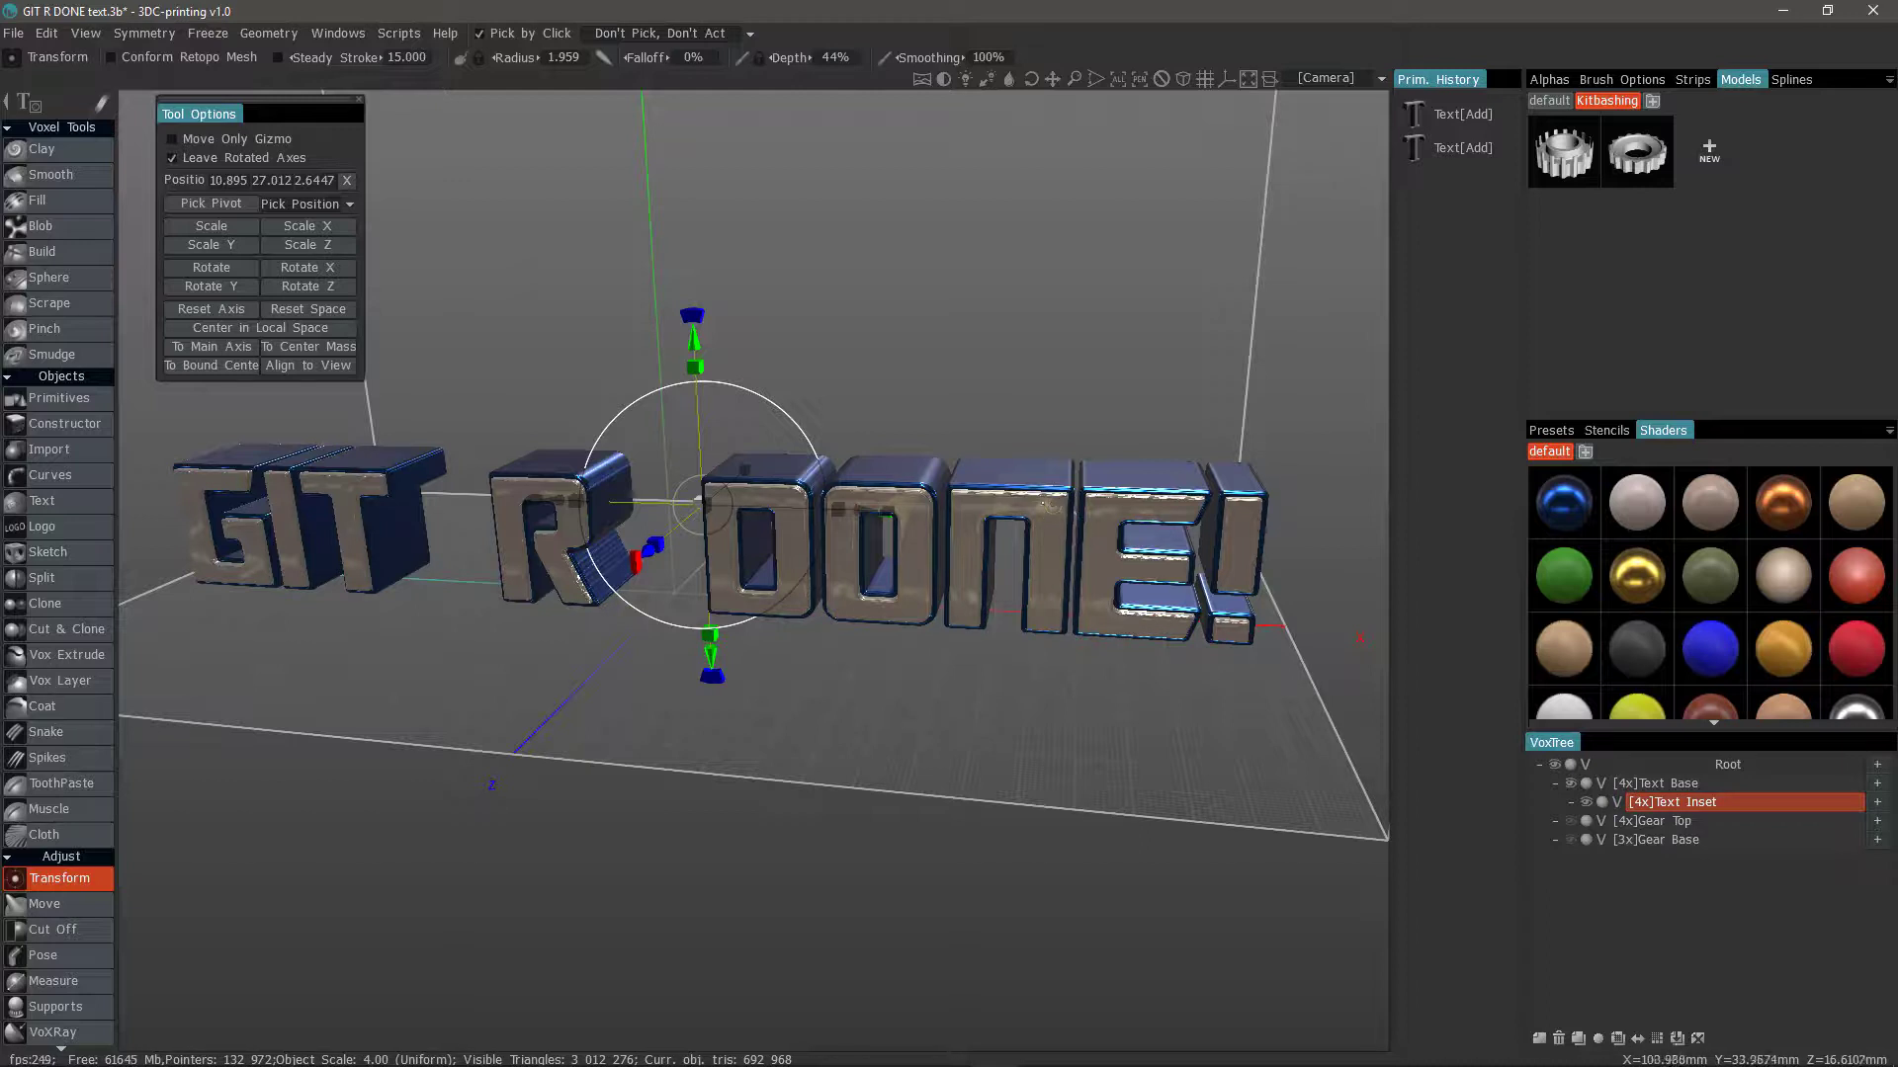
# Shrink the Text Inset surface evenly with Extrude, using an extrusion value of -0.200
pyautogui.rightClick(1692, 811)
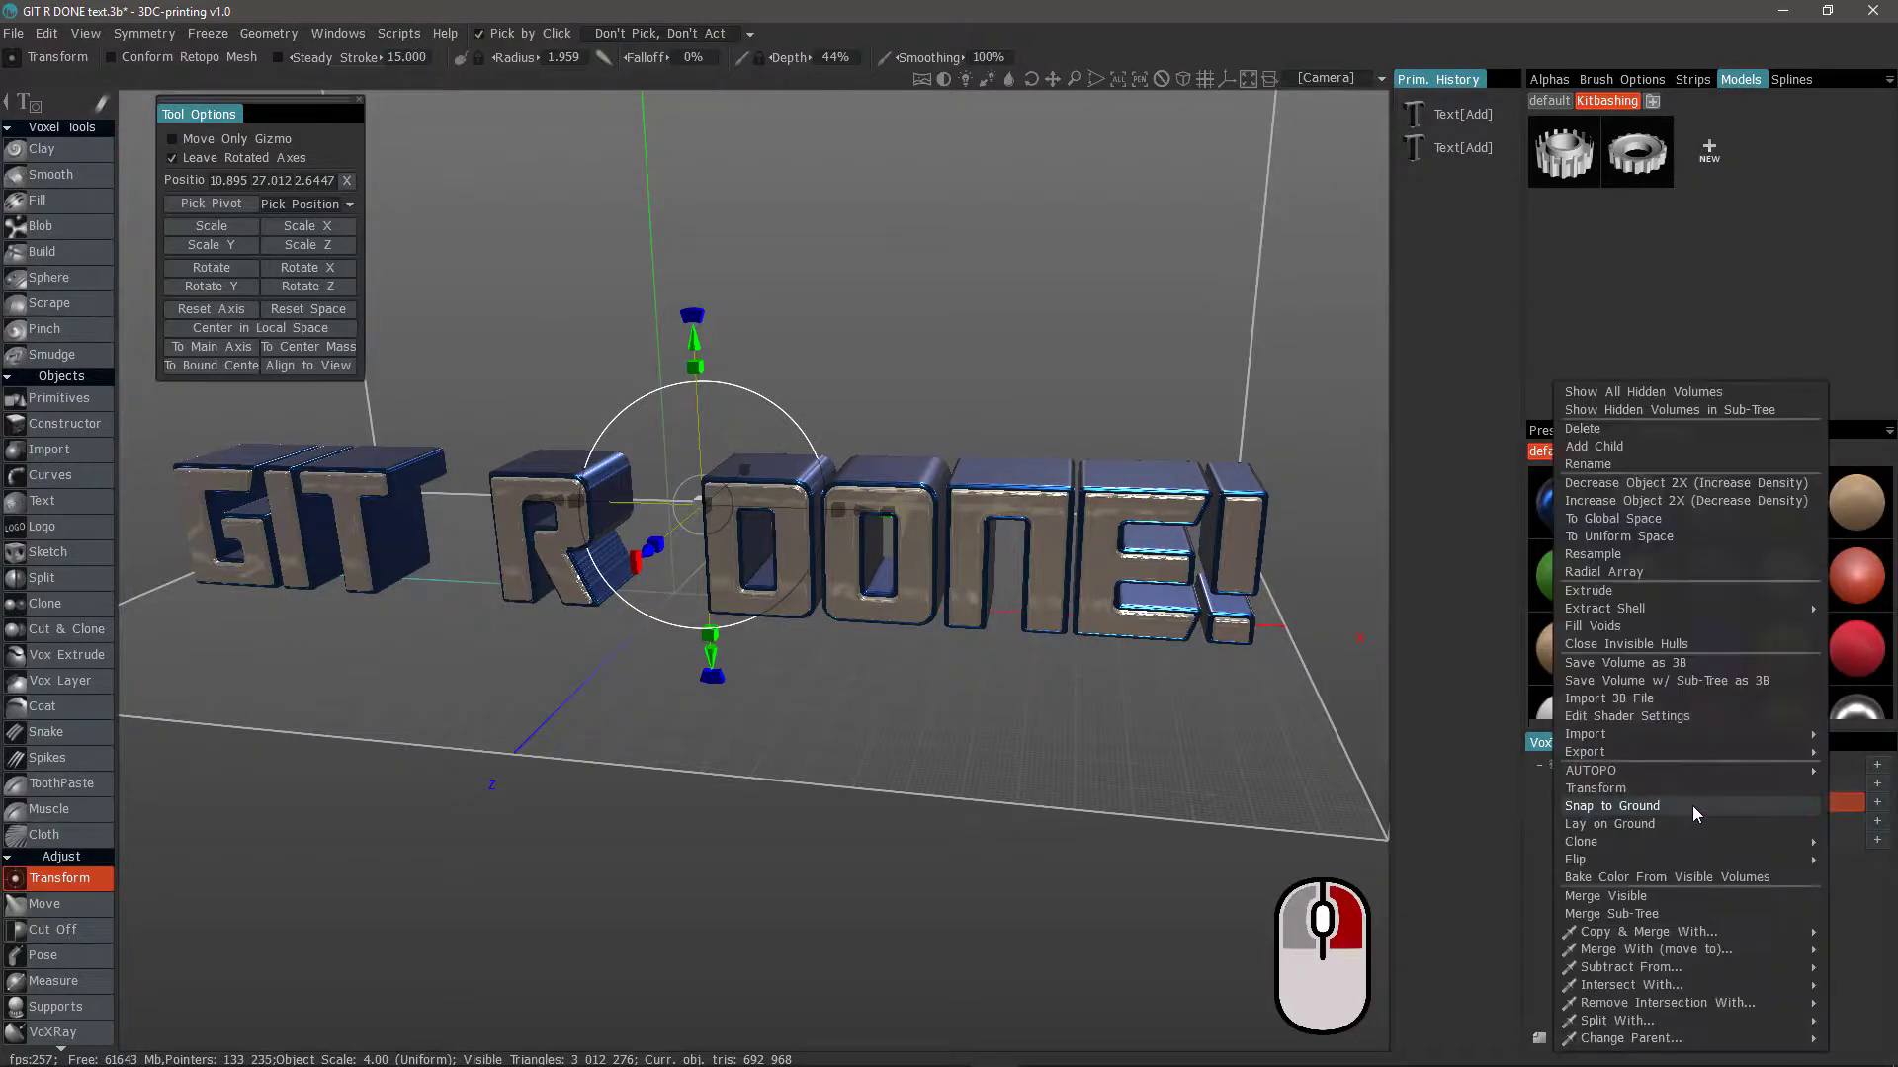
pyautogui.click(1591, 591)
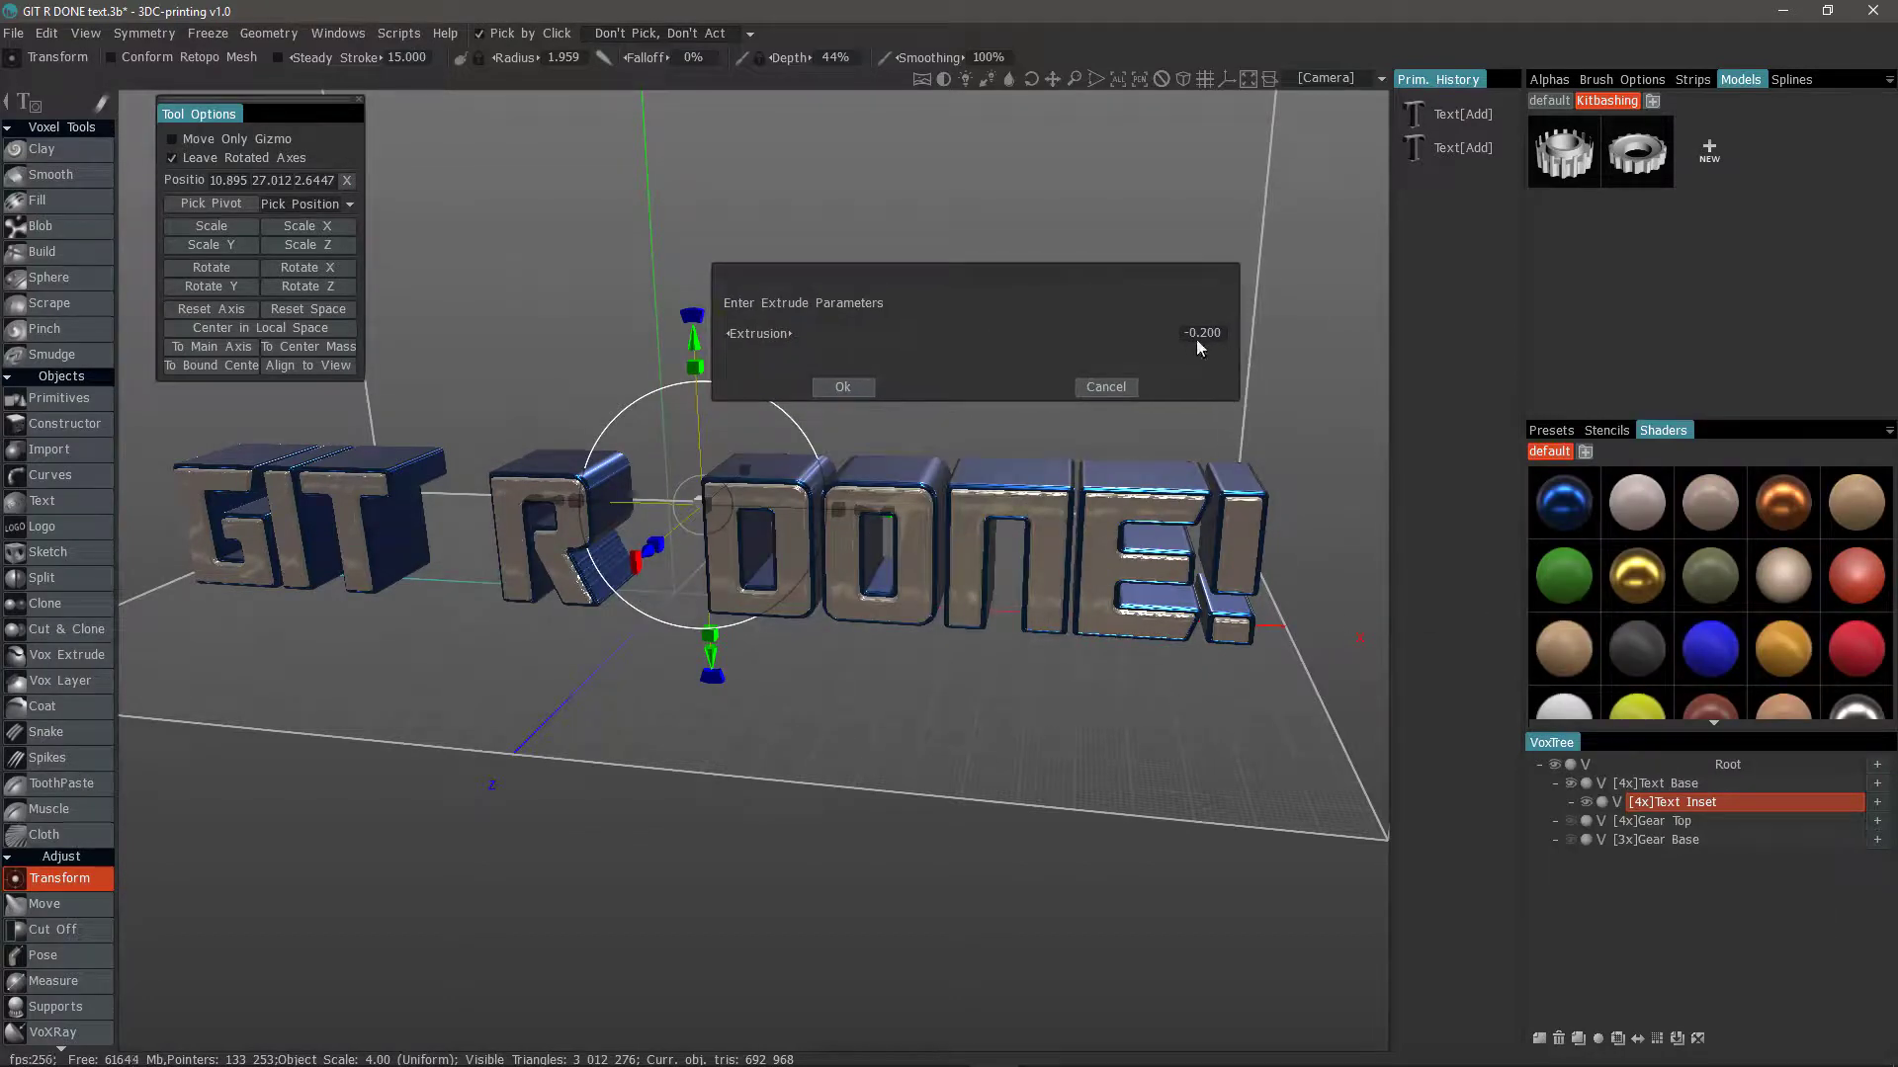
pyautogui.keyDown('alt'); pyautogui.moveTo(889, 554); pyautogui.dragTo(833, 567); pyautogui.keyUp('alt')
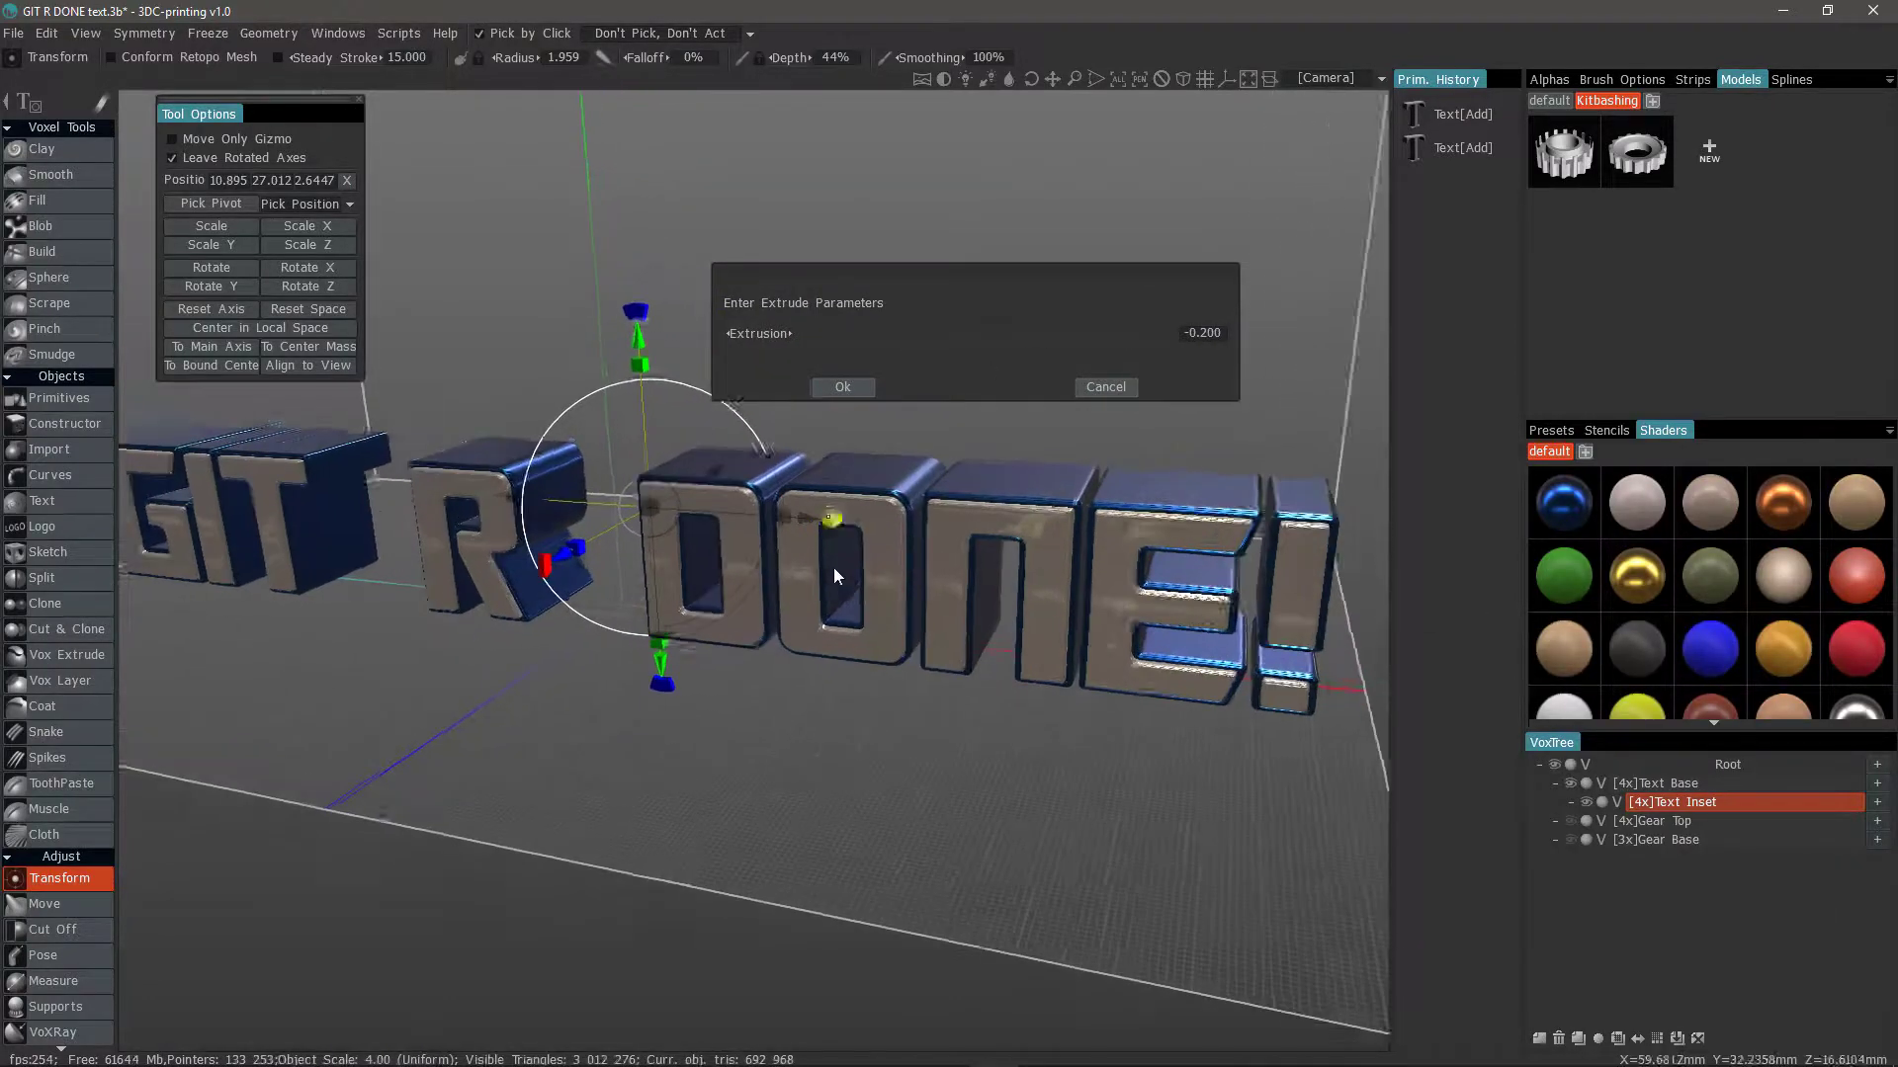
pyautogui.keyDown('alt'); pyautogui.moveTo(833, 567); pyautogui.dragTo(886, 574, button='right'); pyautogui.keyUp('alt')
pyautogui.moveTo(1087, 415); pyautogui.dragTo(907, 593, button='middle')
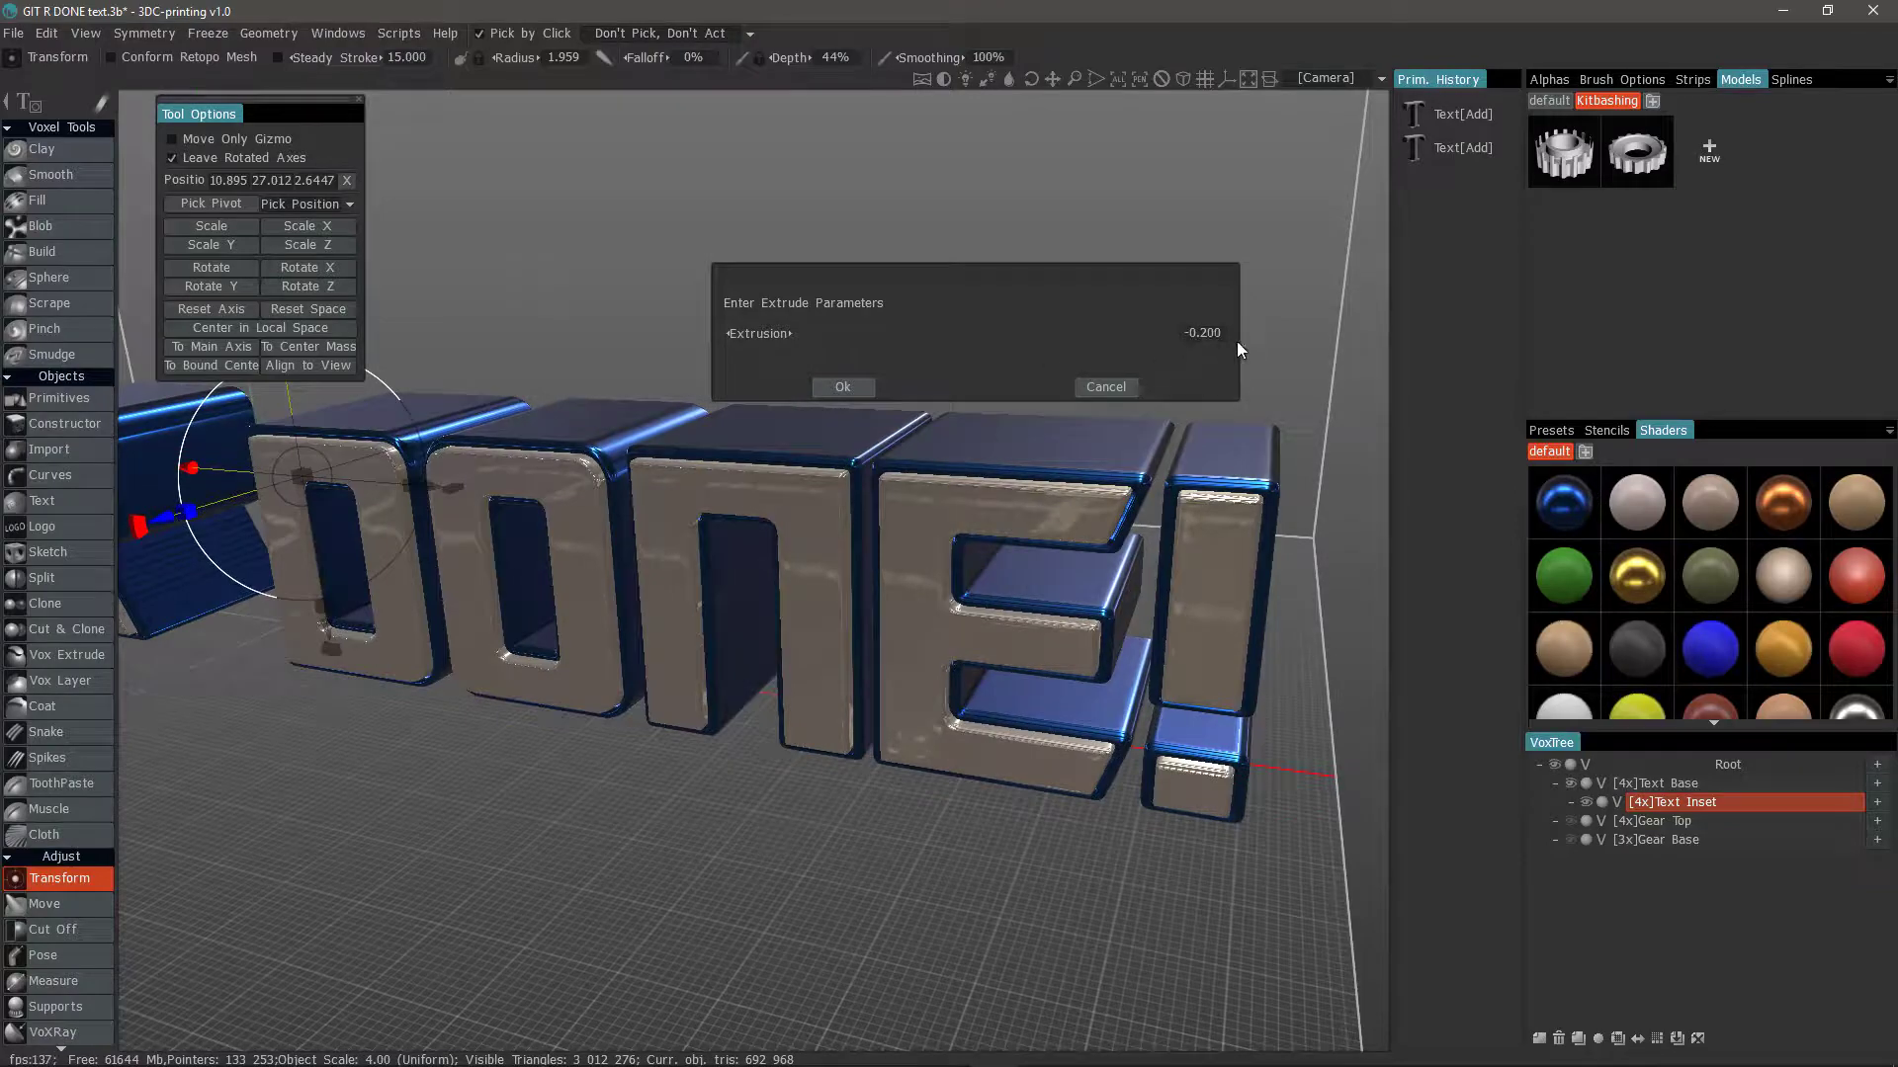
pyautogui.click(845, 389)
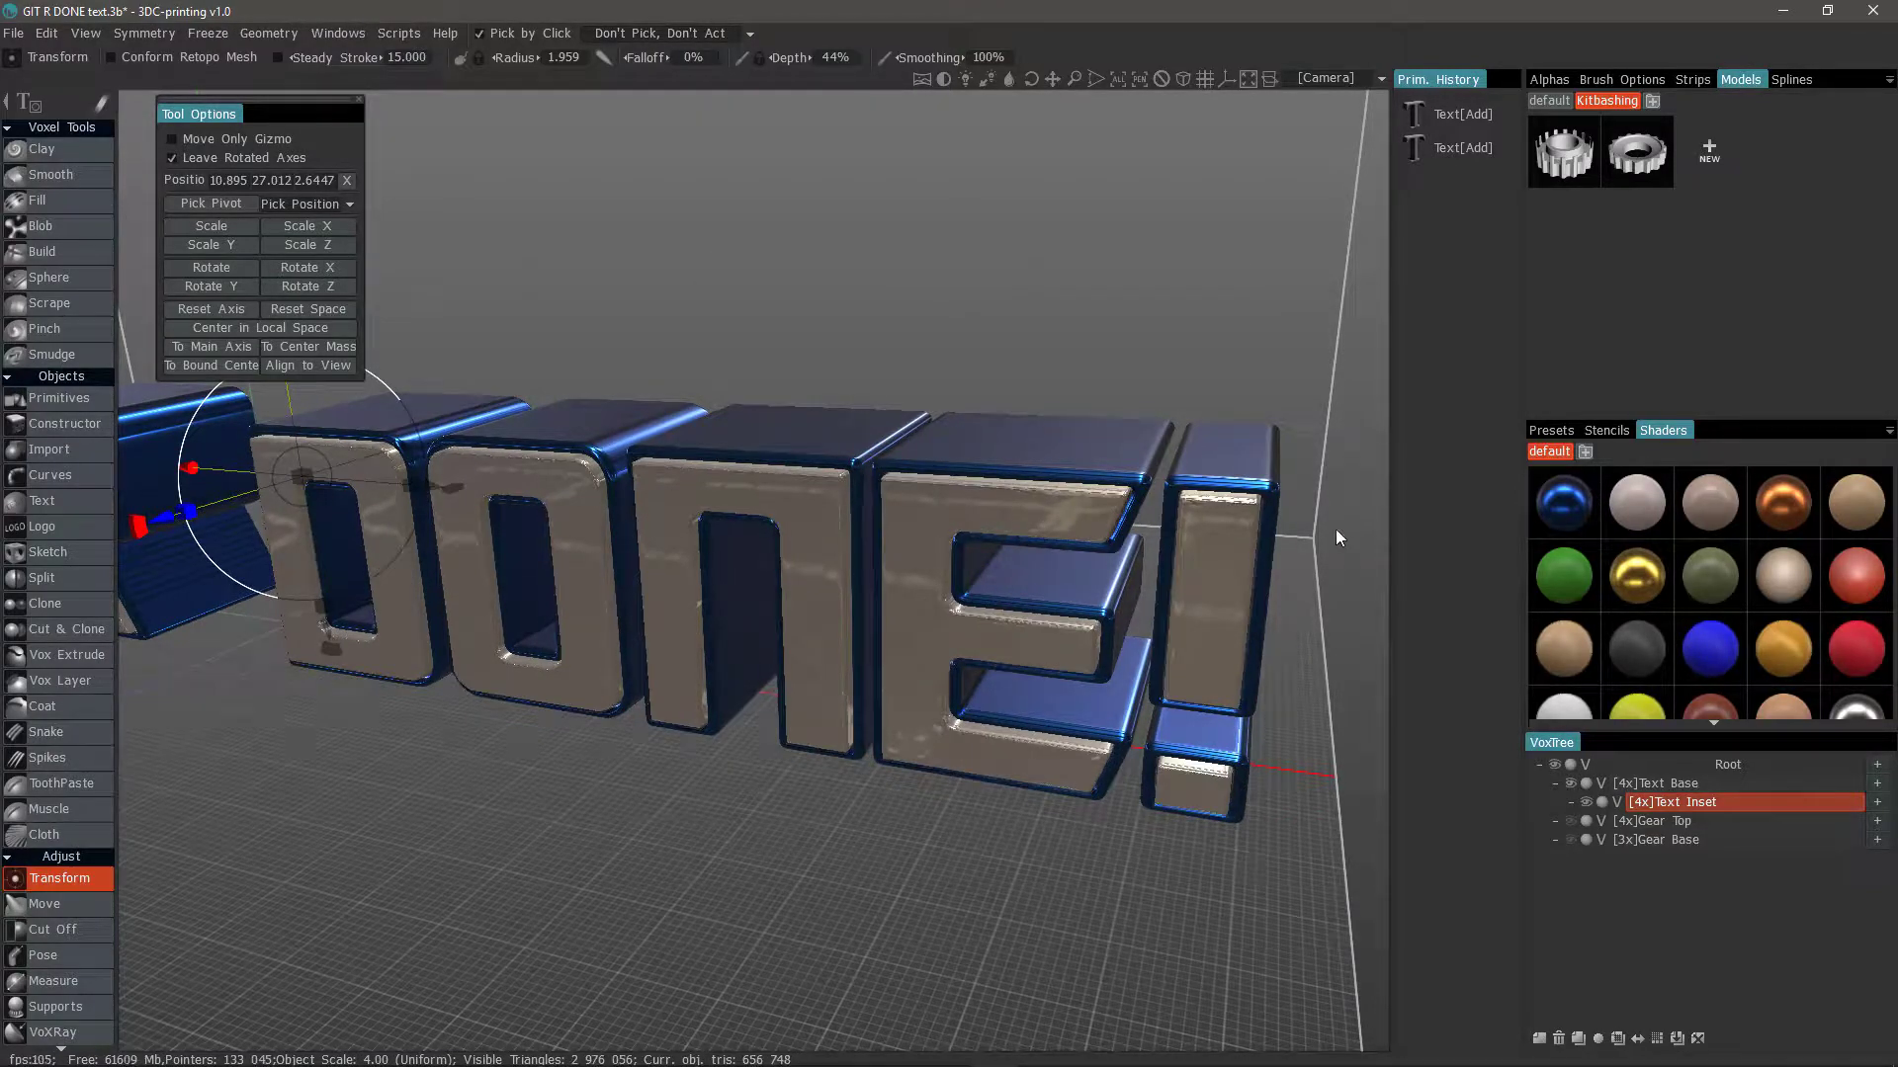
# Push Text Inset back into Text Base along Z to a position of about 1.71 using Transform
pyautogui.keyDown('alt'); pyautogui.moveTo(1048, 672); pyautogui.dragTo(1104, 589); pyautogui.keyUp('alt')
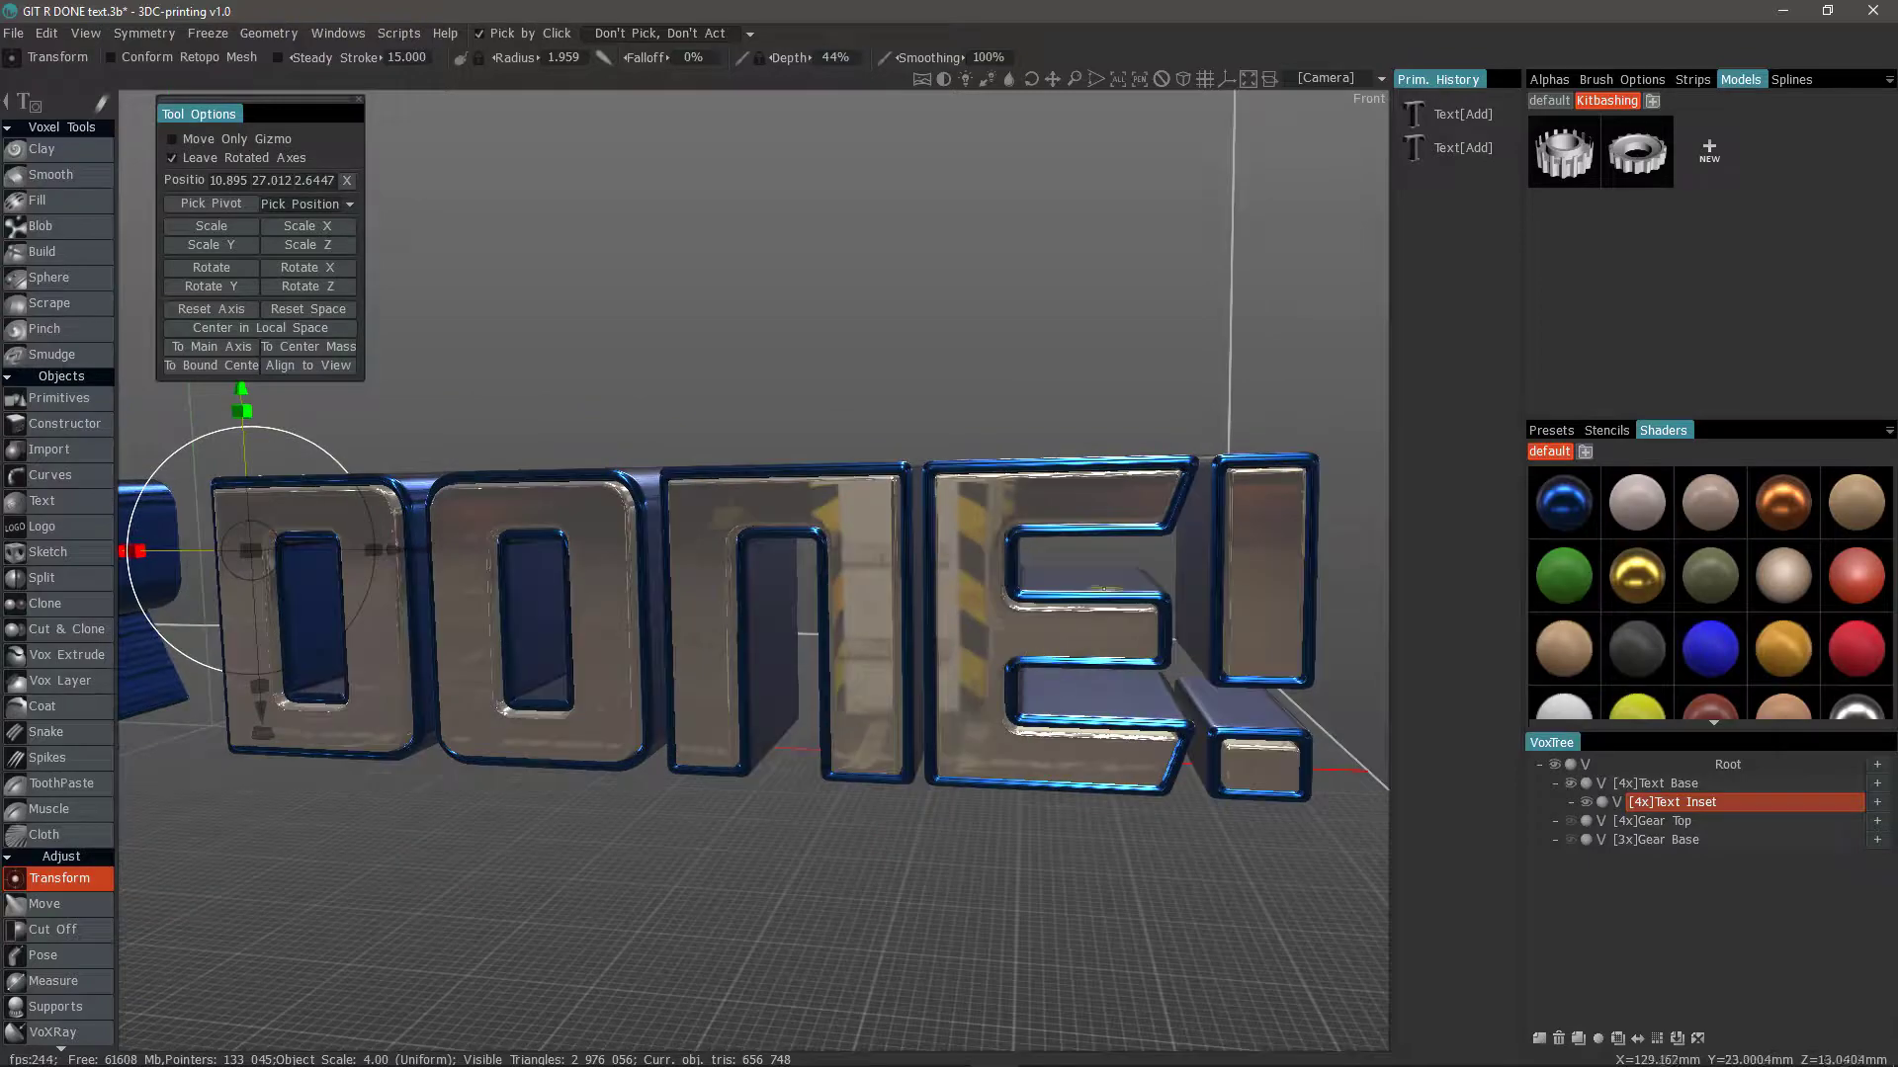
pyautogui.keyDown('alt'); pyautogui.moveTo(965, 561); pyautogui.dragTo(682, 519); pyautogui.keyUp('alt')
pyautogui.keyDown('alt'); pyautogui.moveTo(336, 561); pyautogui.dragTo(612, 564, button='middle'); pyautogui.keyUp('alt')
pyautogui.keyDown('alt'); pyautogui.moveTo(672, 640); pyautogui.dragTo(889, 613); pyautogui.keyUp('alt')
pyautogui.keyDown('alt'); pyautogui.moveTo(889, 613); pyautogui.dragTo(1011, 583, button='middle'); pyautogui.keyUp('alt')
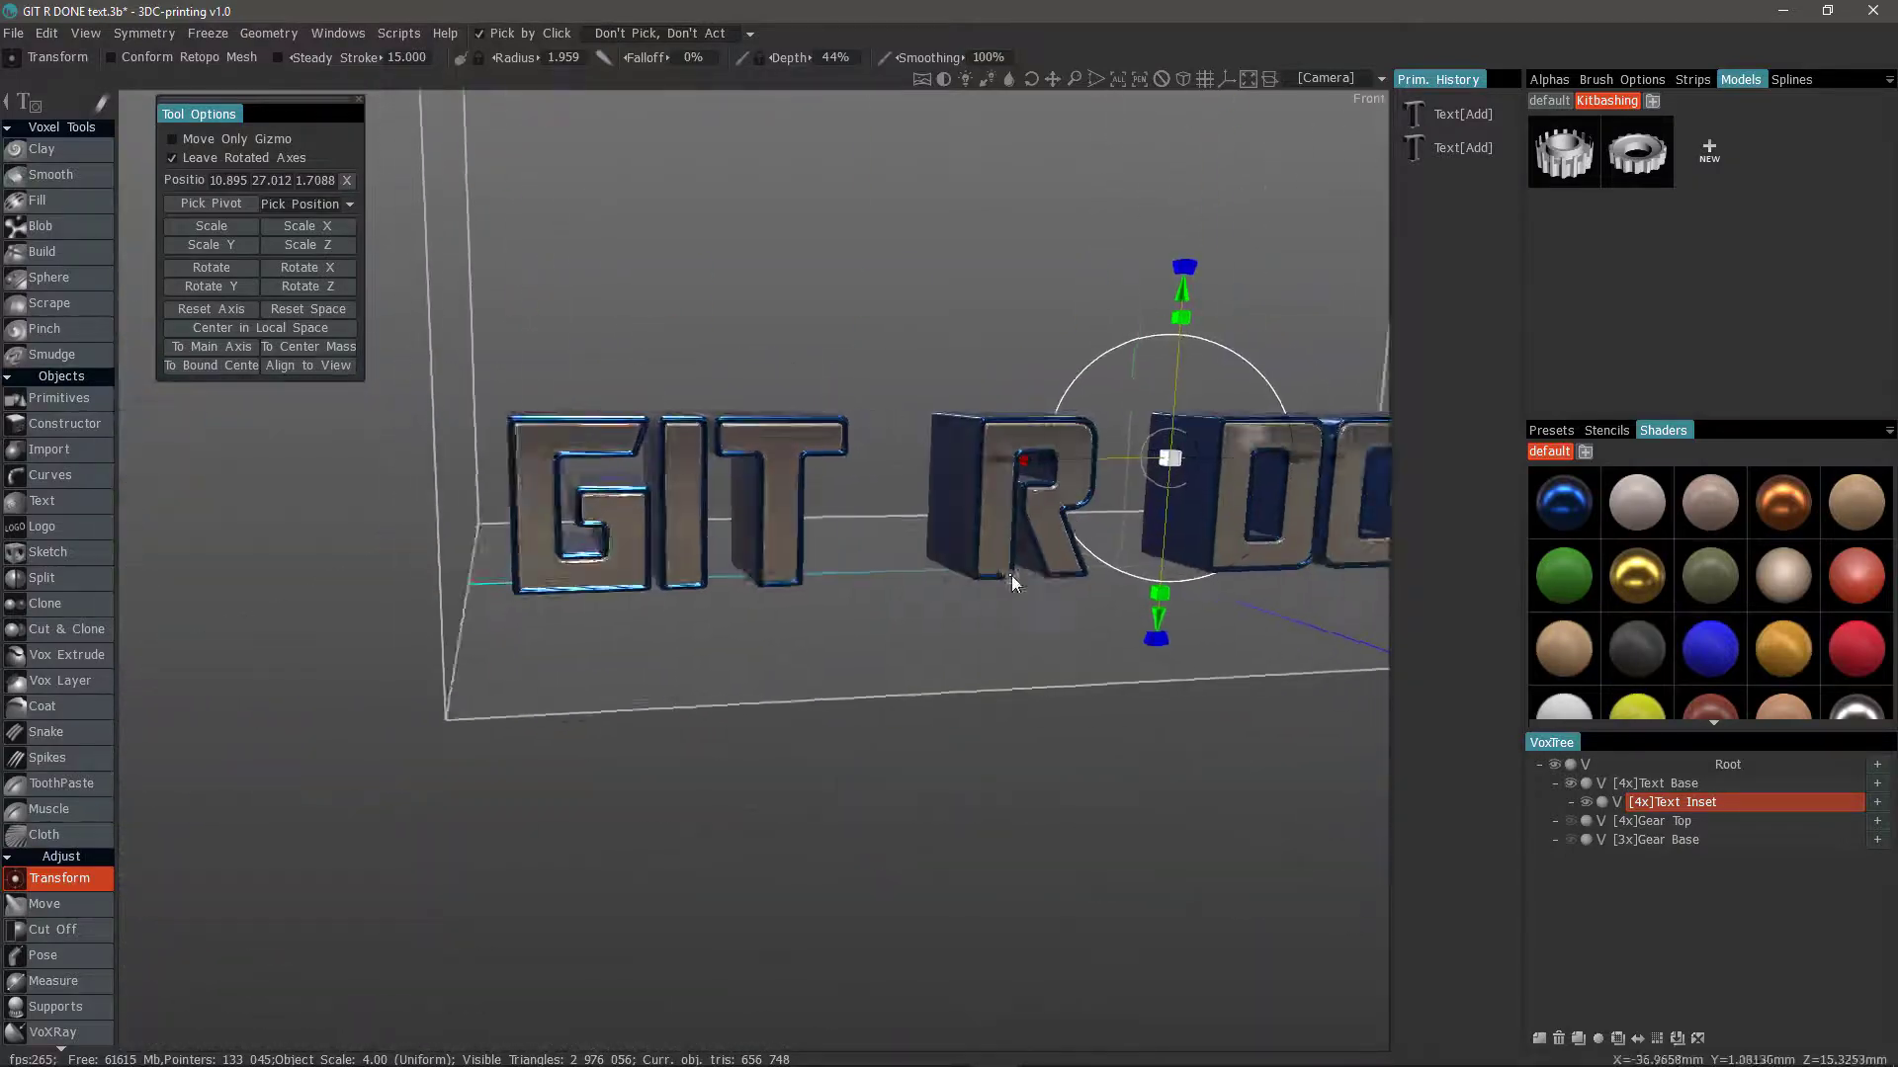
pyautogui.keyDown('alt'); pyautogui.moveTo(1011, 575); pyautogui.dragTo(961, 758, button='right'); pyautogui.keyUp('alt')
pyautogui.keyDown('alt'); pyautogui.moveTo(962, 758); pyautogui.dragTo(1016, 746); pyautogui.keyUp('alt')
# Apply Fill Voids to Text Inset to make the volume solid inside
pyautogui.rightClick(1686, 802)
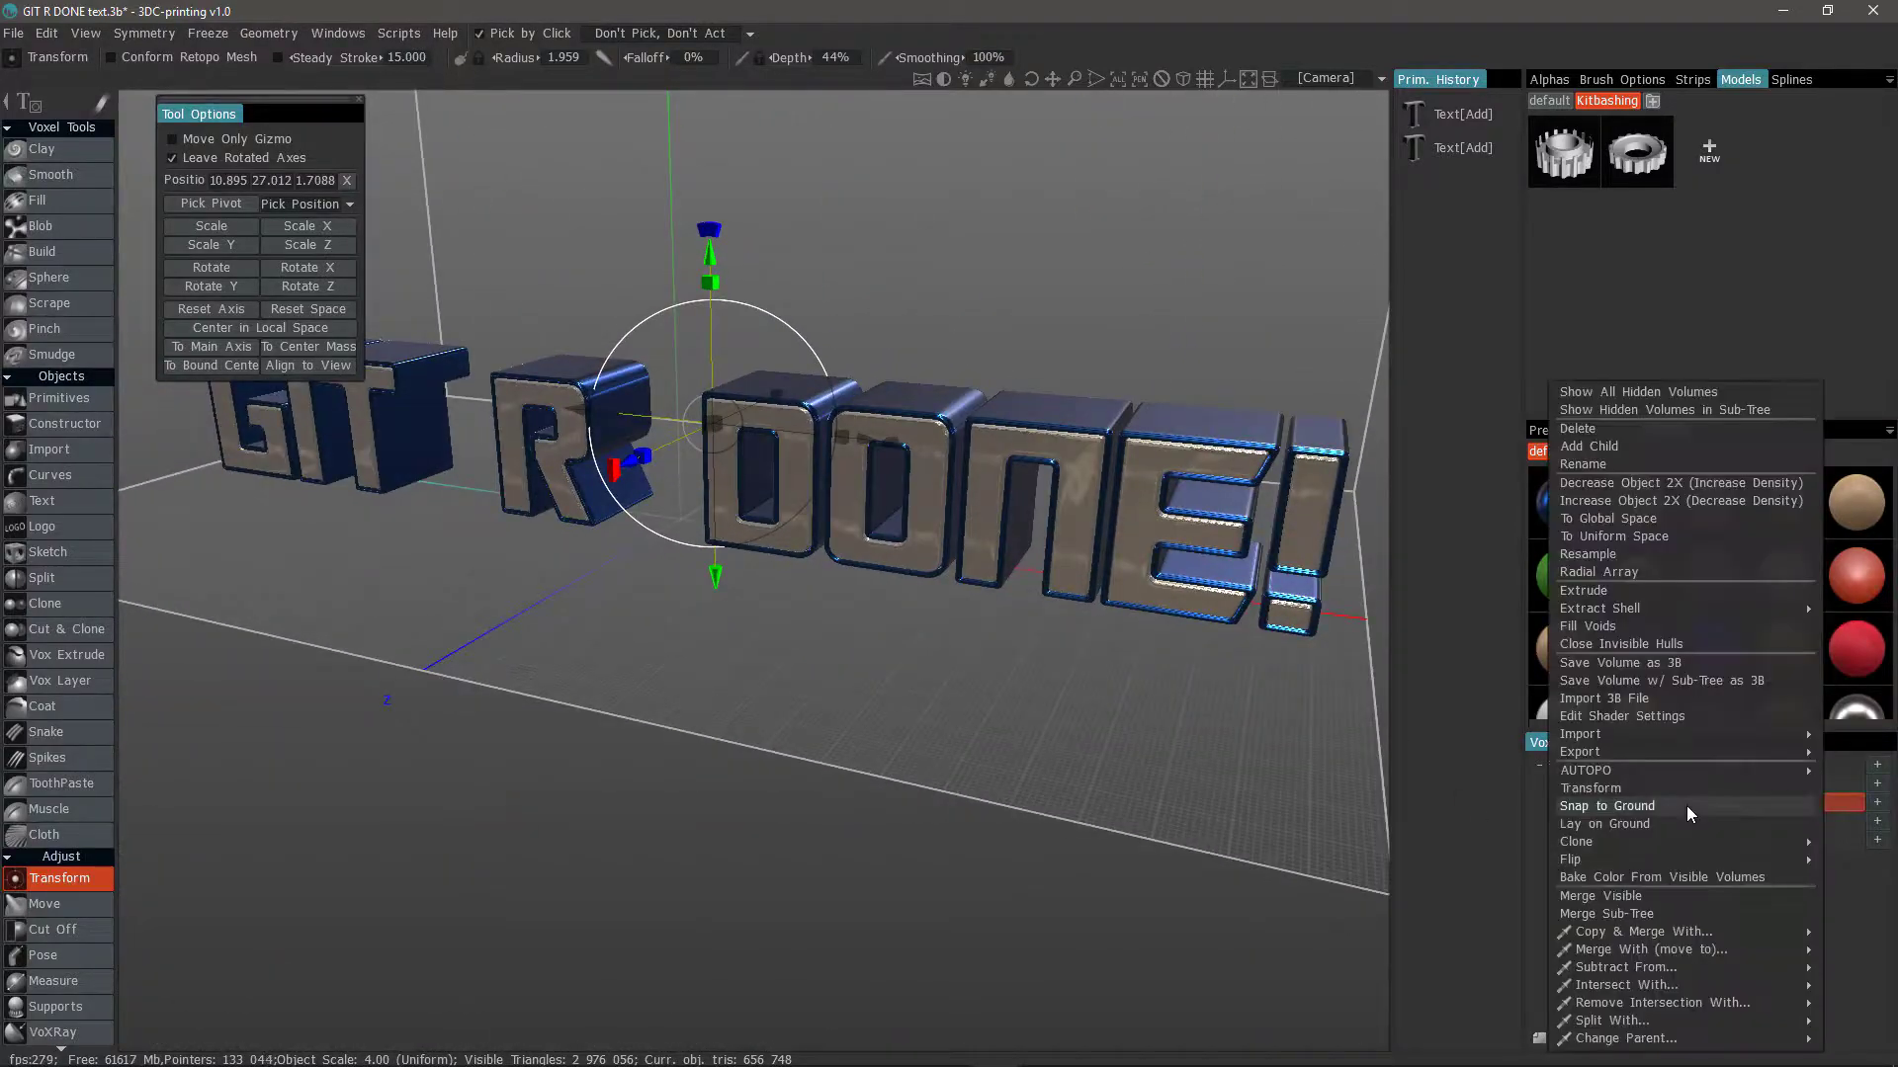
pyautogui.click(1601, 627)
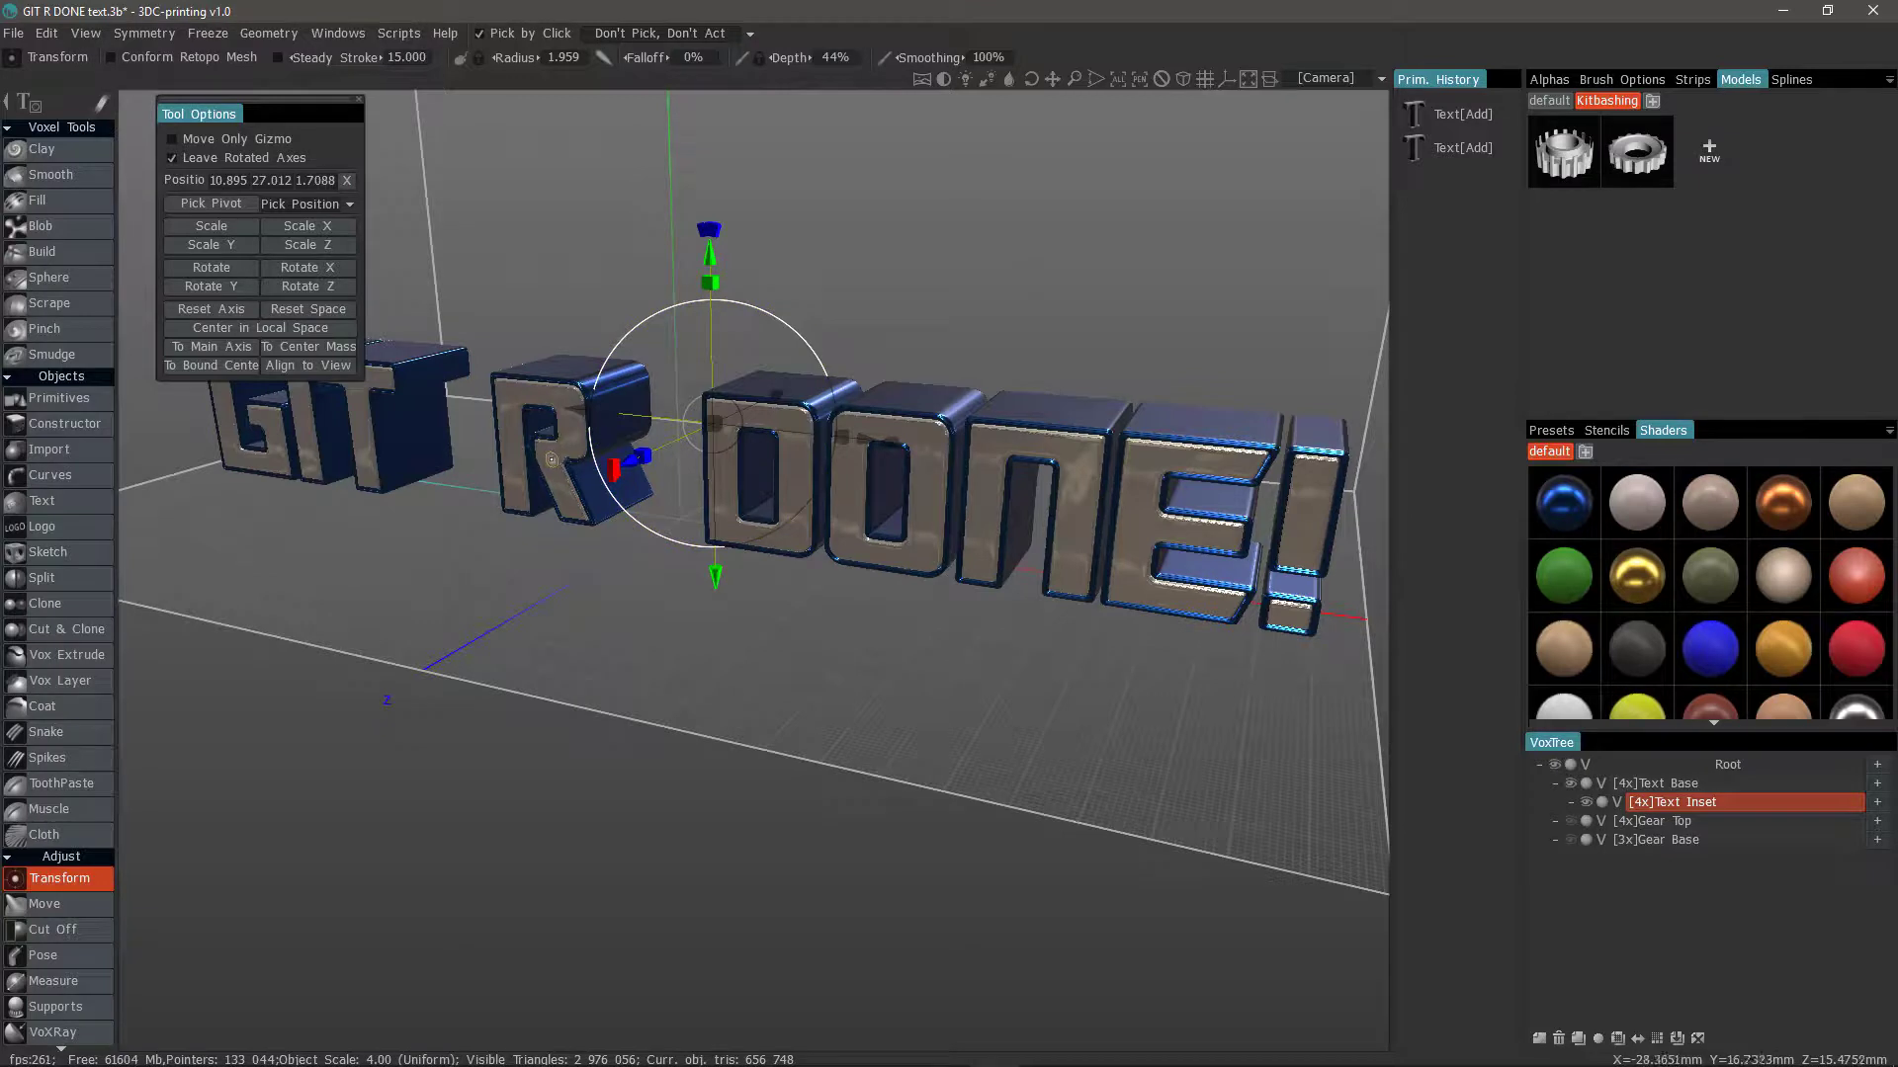
pyautogui.rightClick(1686, 804)
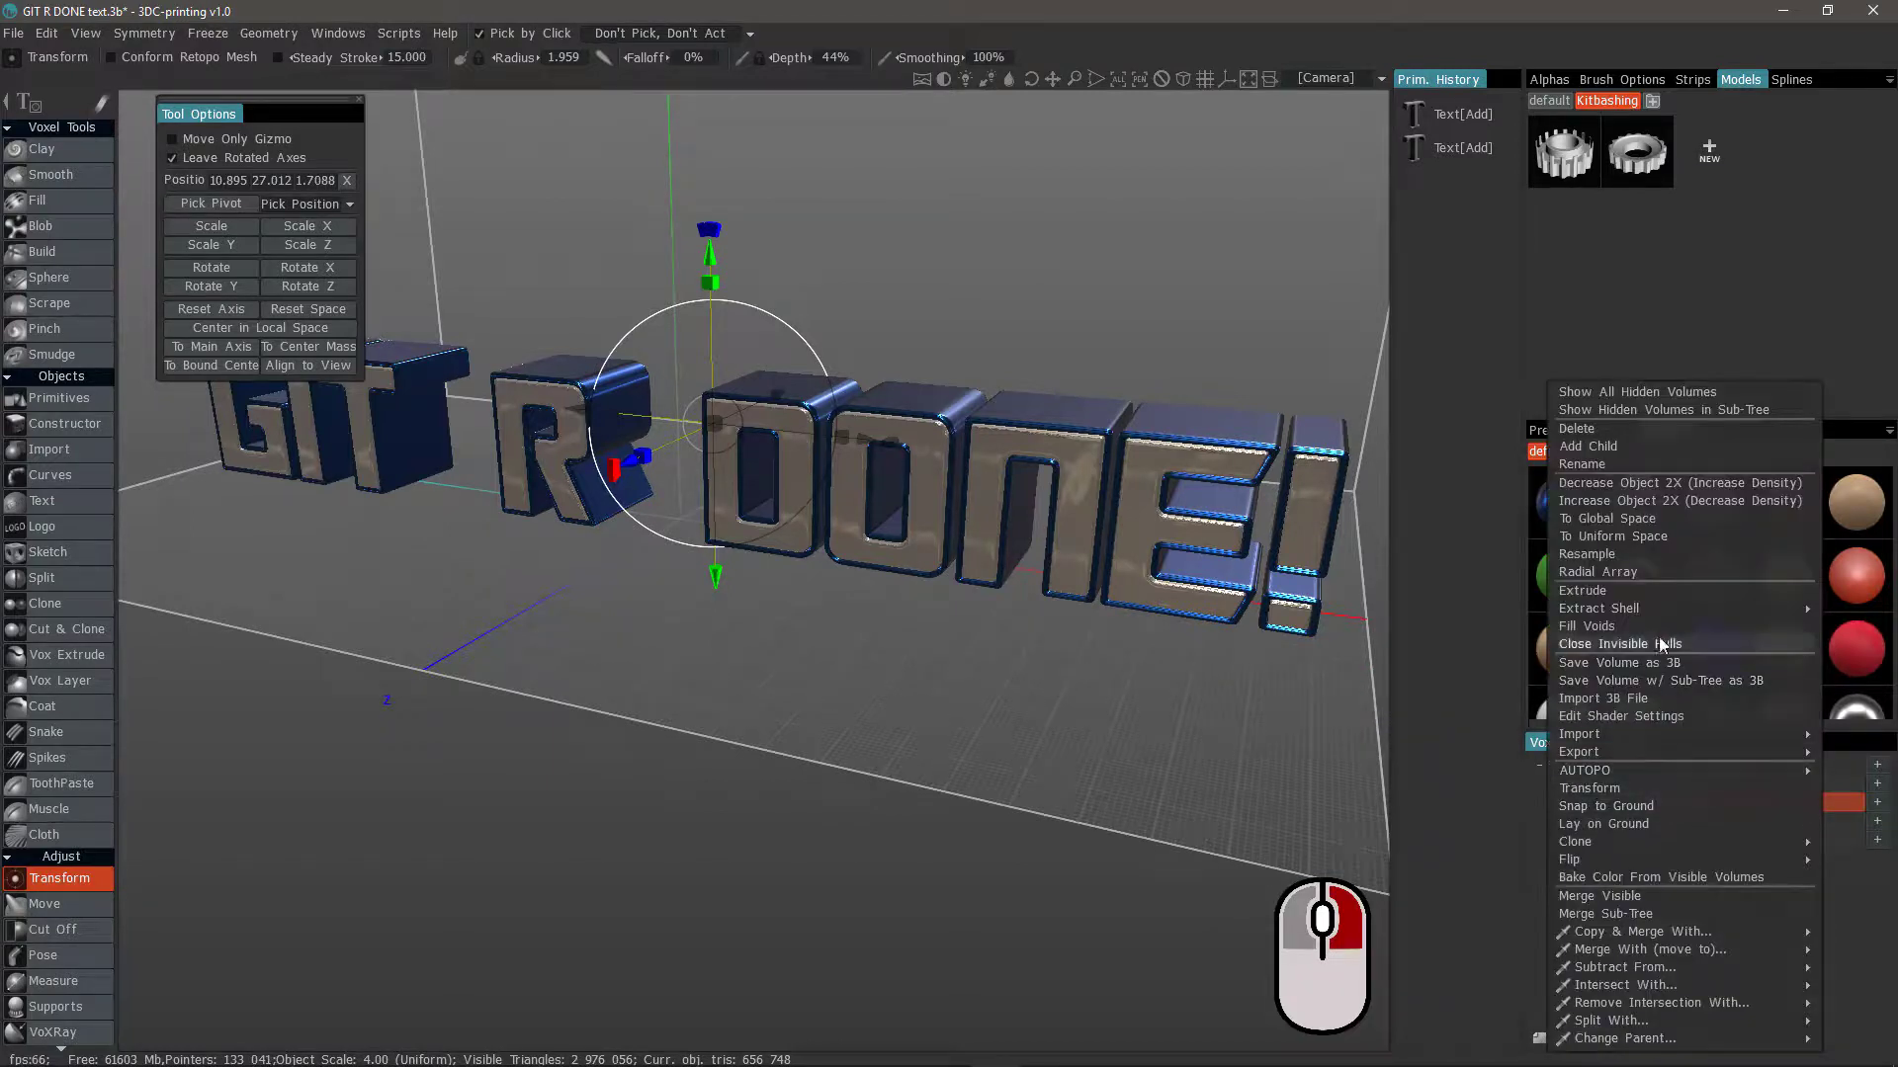
pyautogui.click(1585, 629)
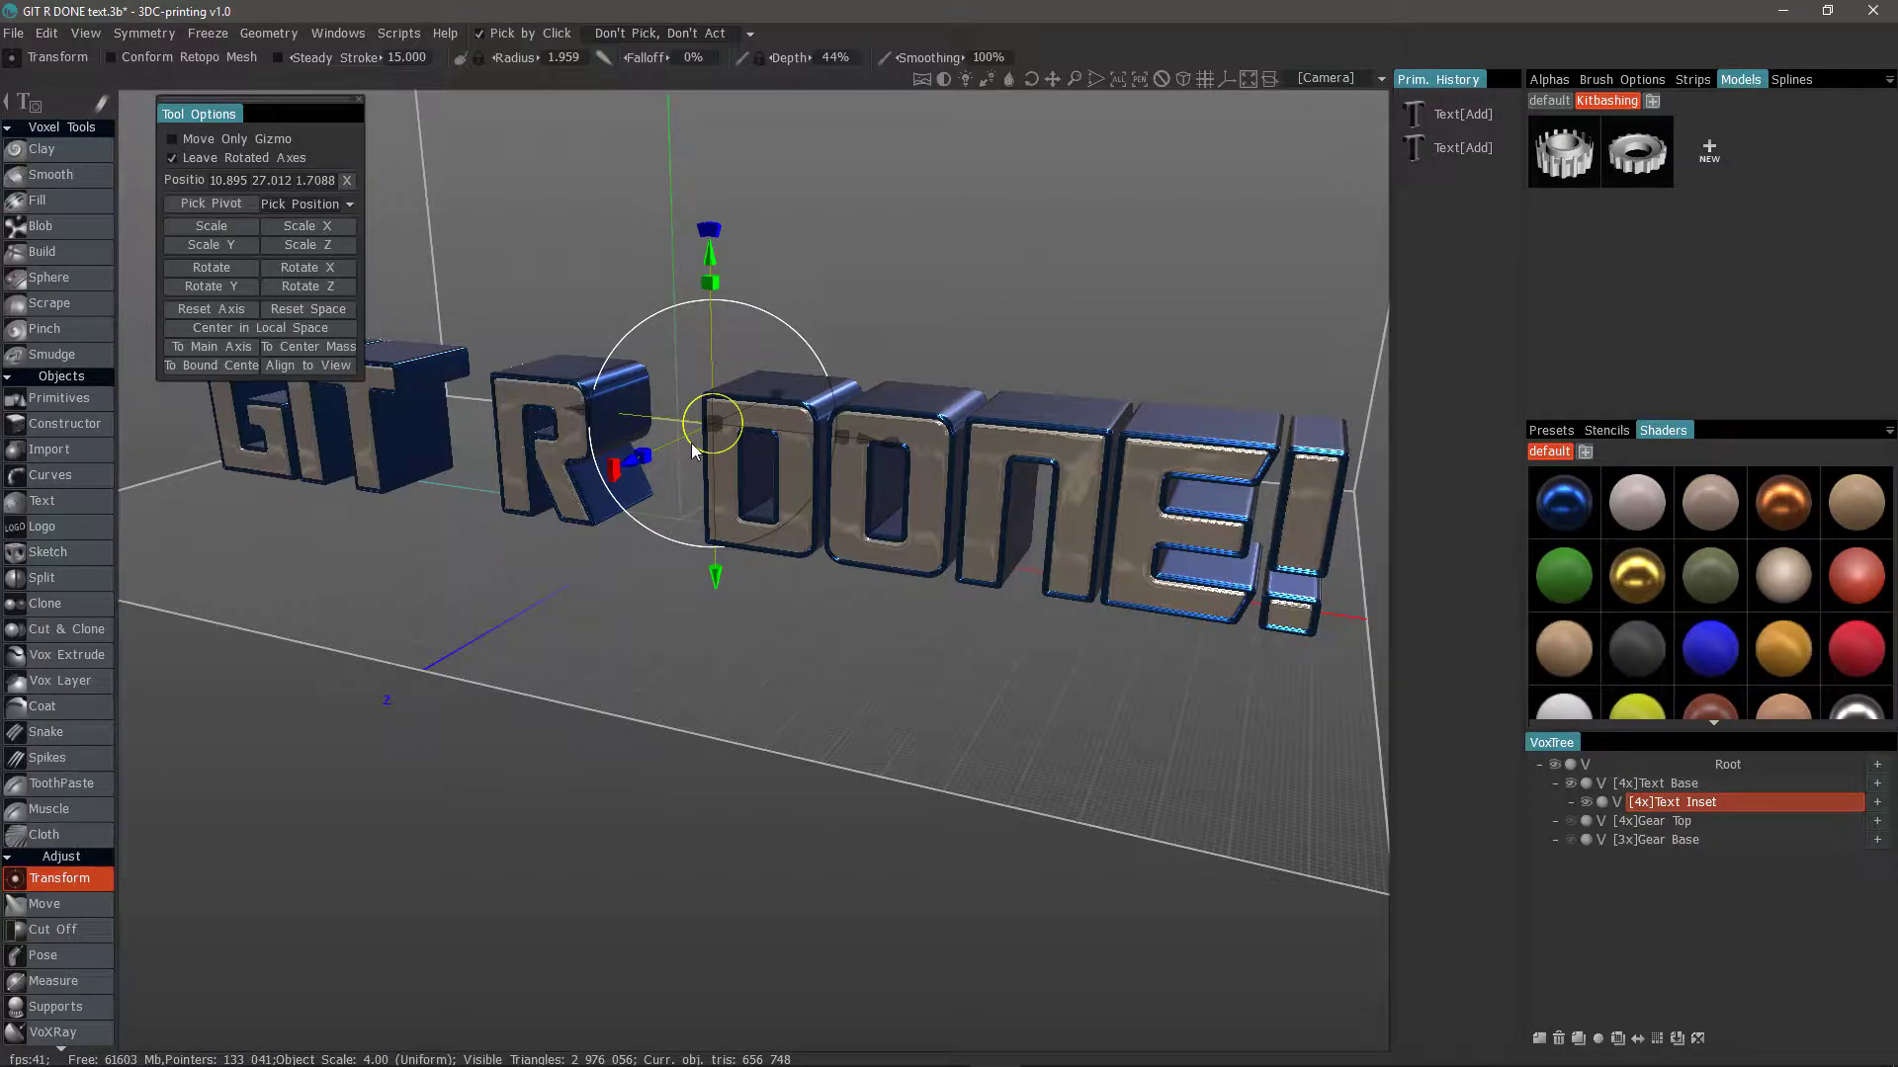
pyautogui.rightClick(1671, 801)
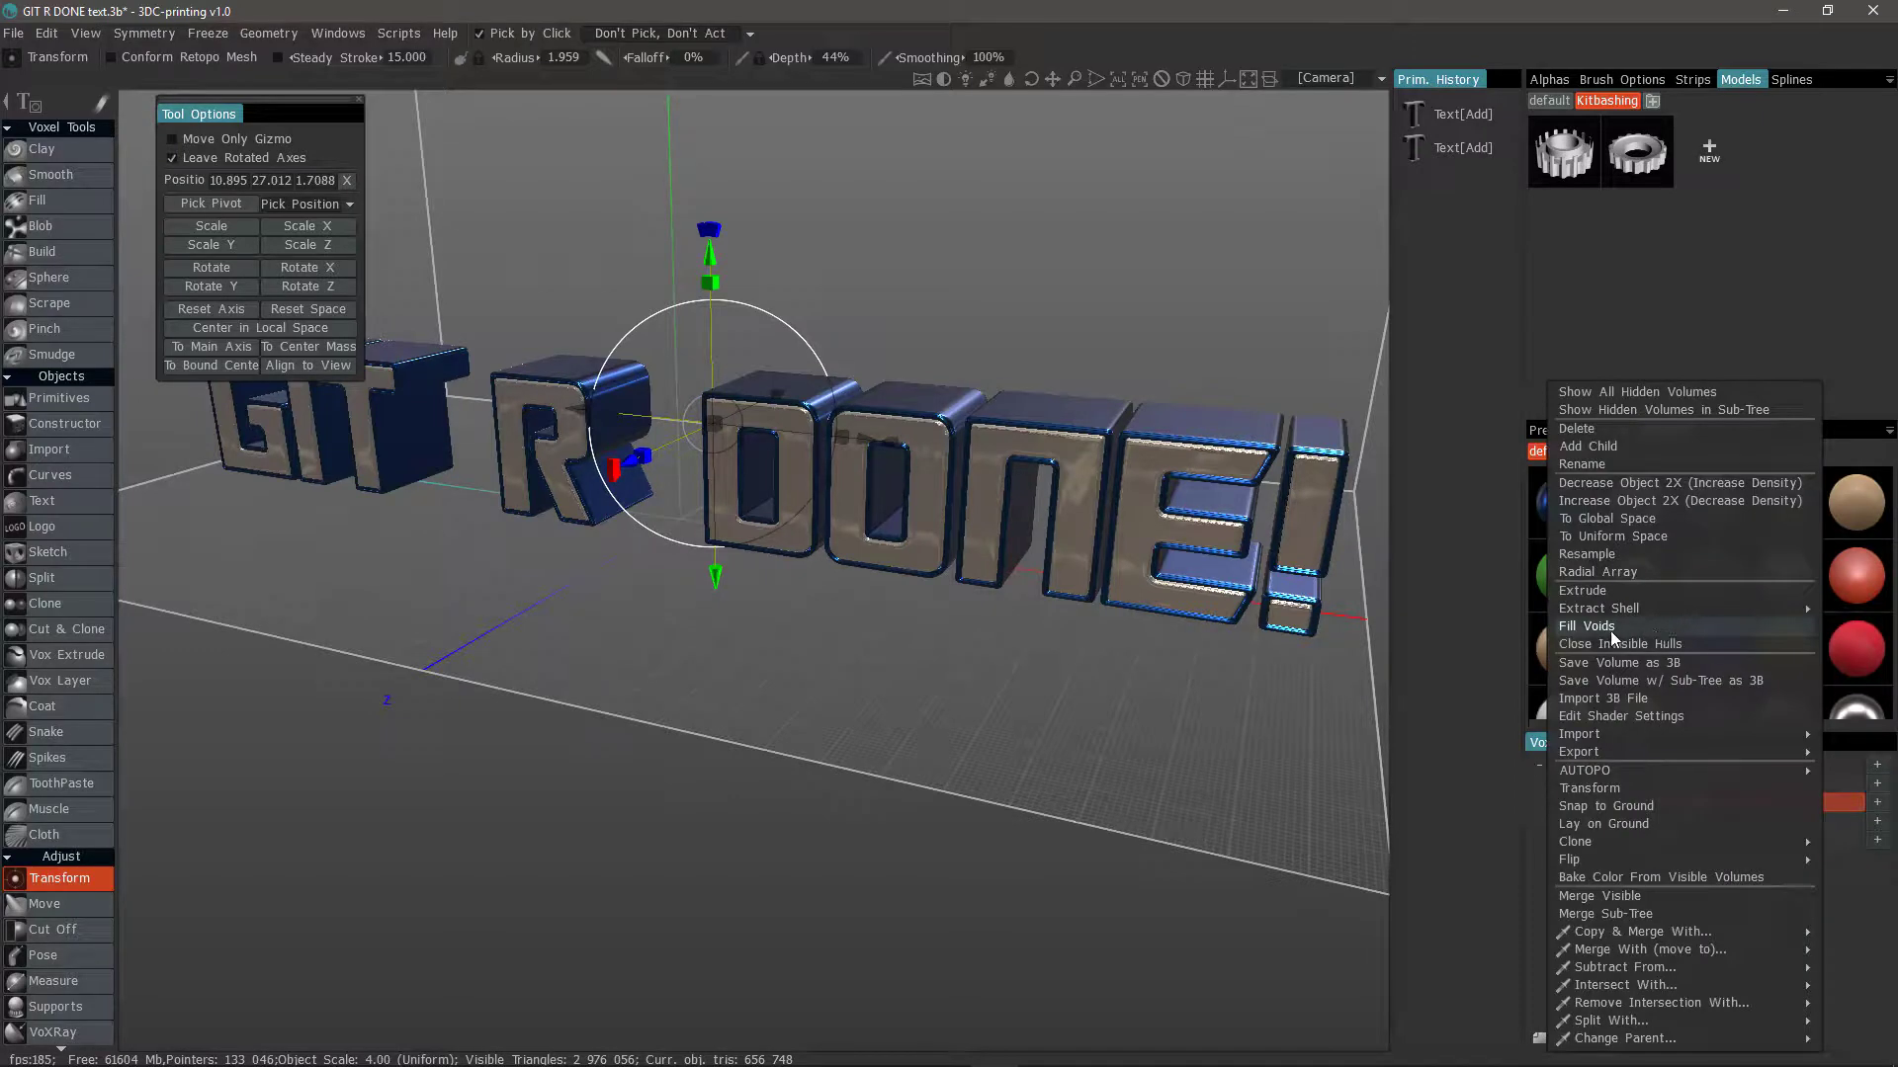
pyautogui.click(1611, 629)
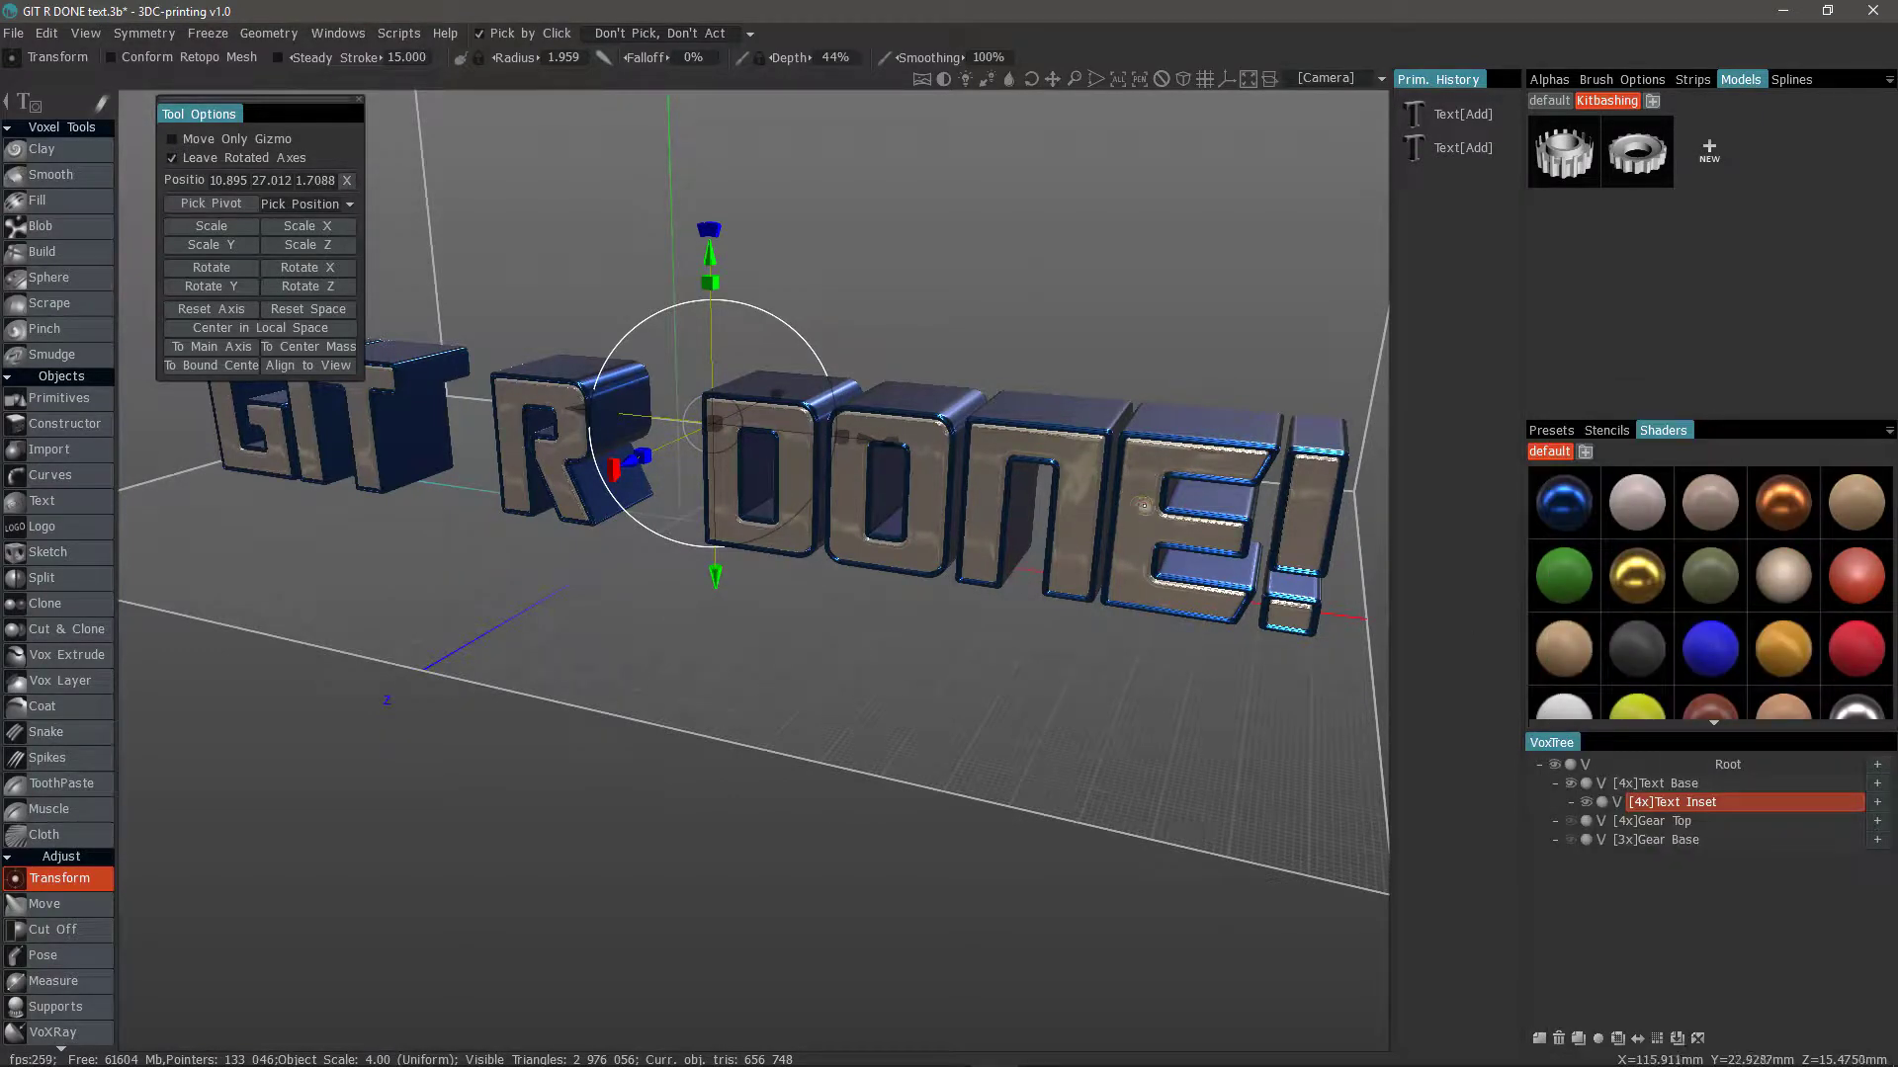
pyautogui.keyDown('alt'); pyautogui.moveTo(1144, 502); pyautogui.dragTo(1204, 455); pyautogui.keyUp('alt')
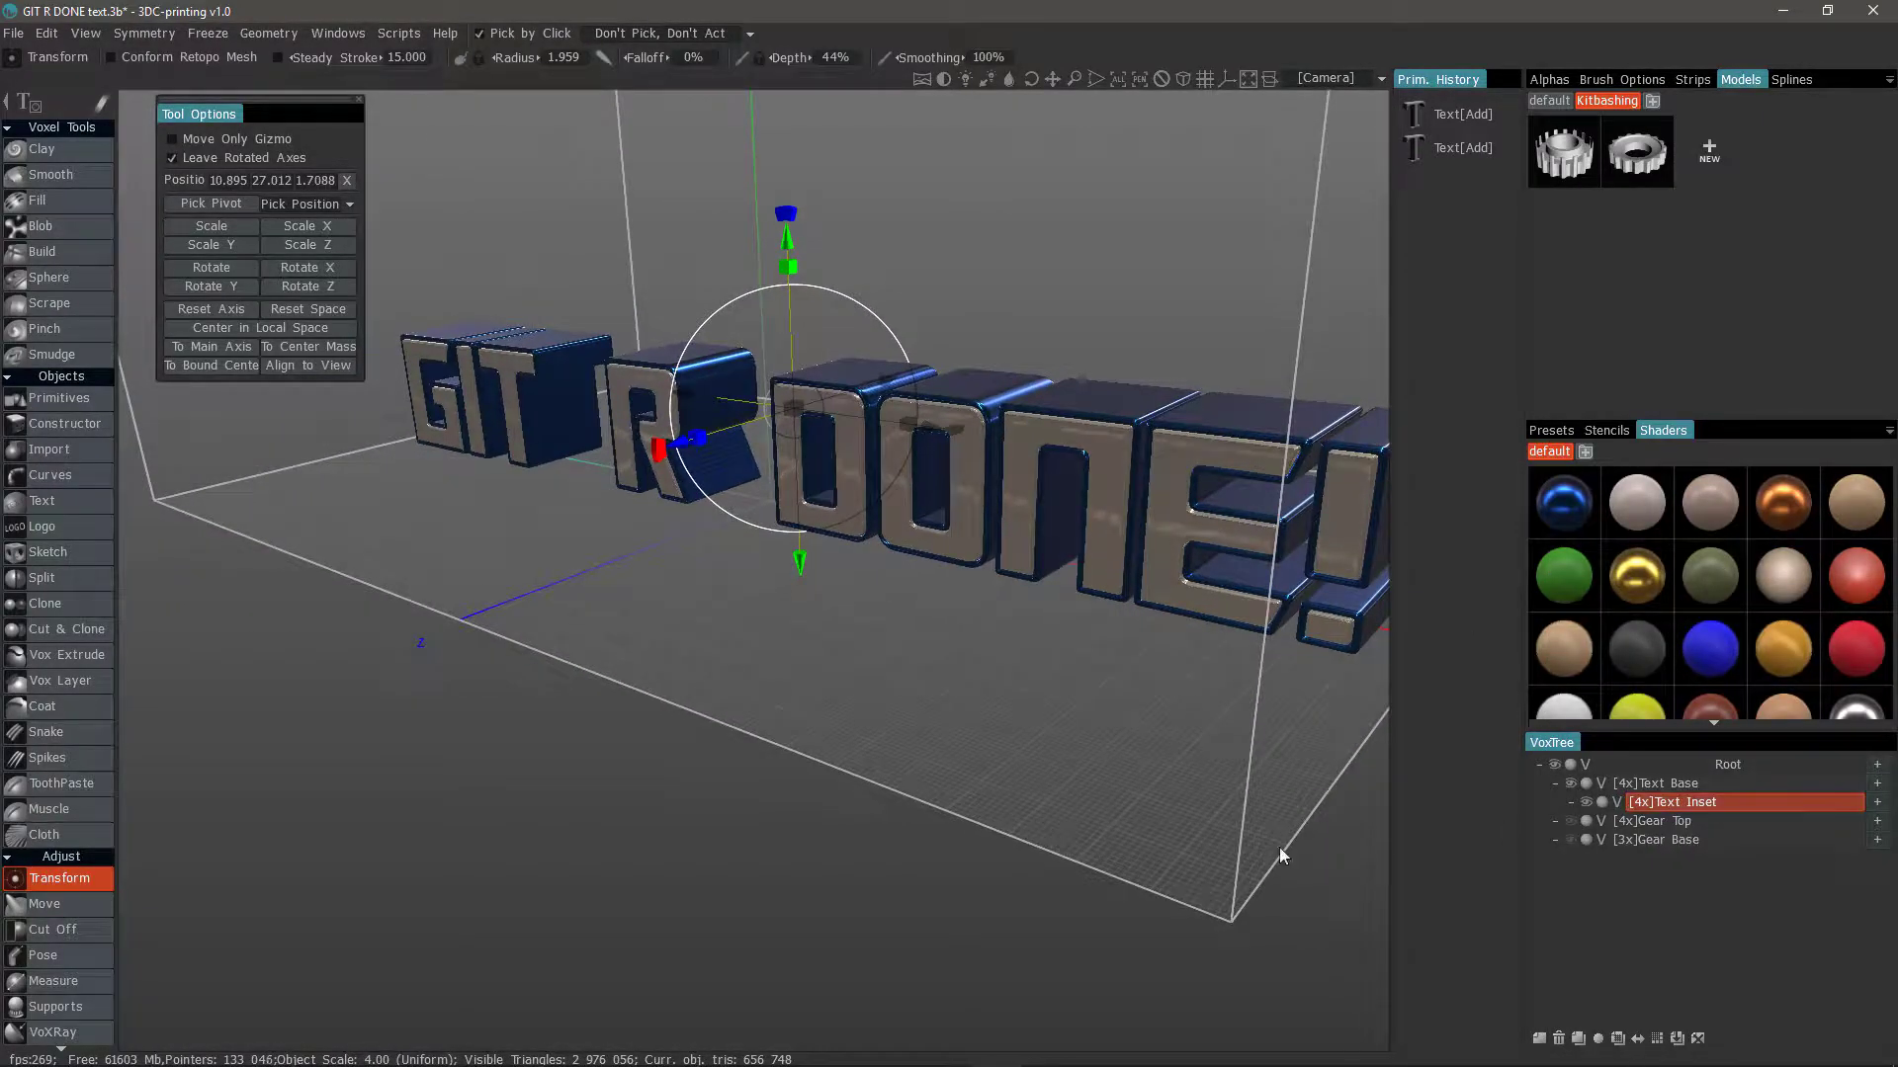
pyautogui.keyDown('alt'); pyautogui.moveTo(1228, 870); pyautogui.dragTo(1231, 858); pyautogui.keyUp('alt')
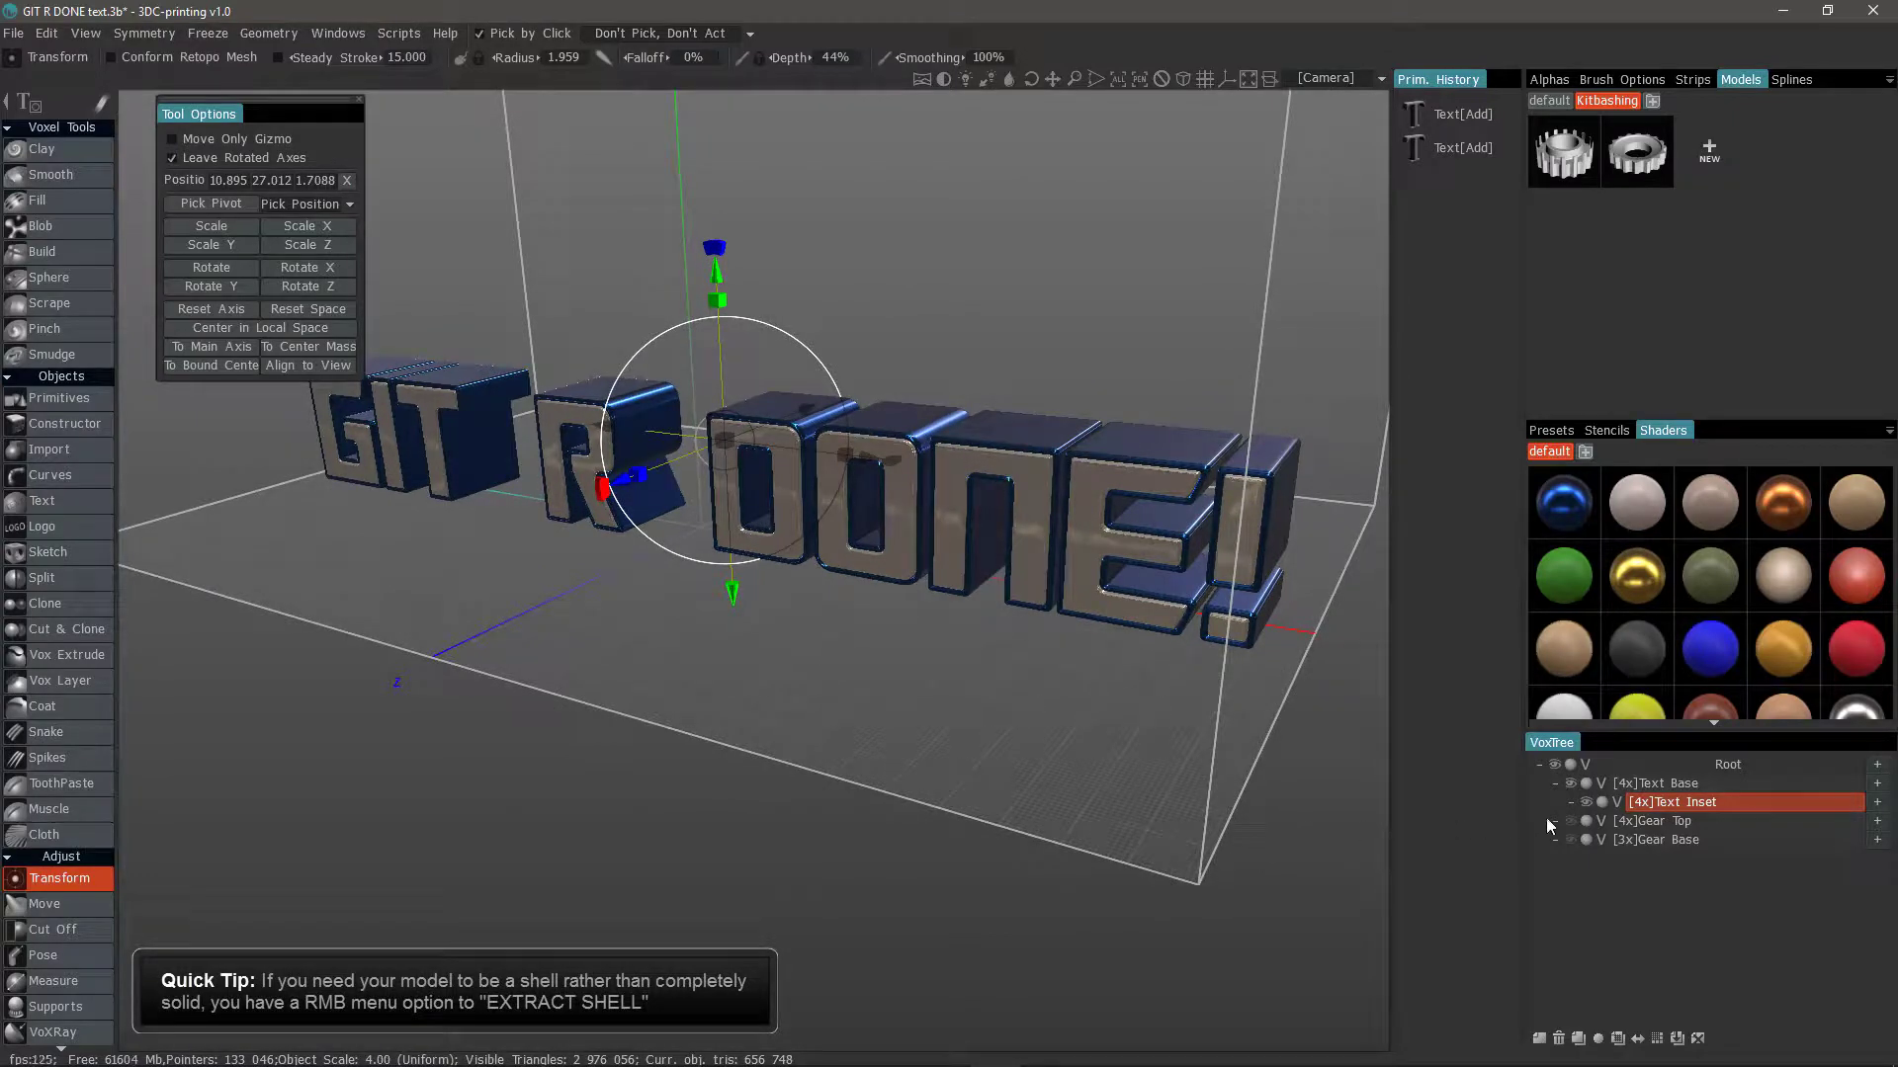
pyautogui.click(1693, 803)
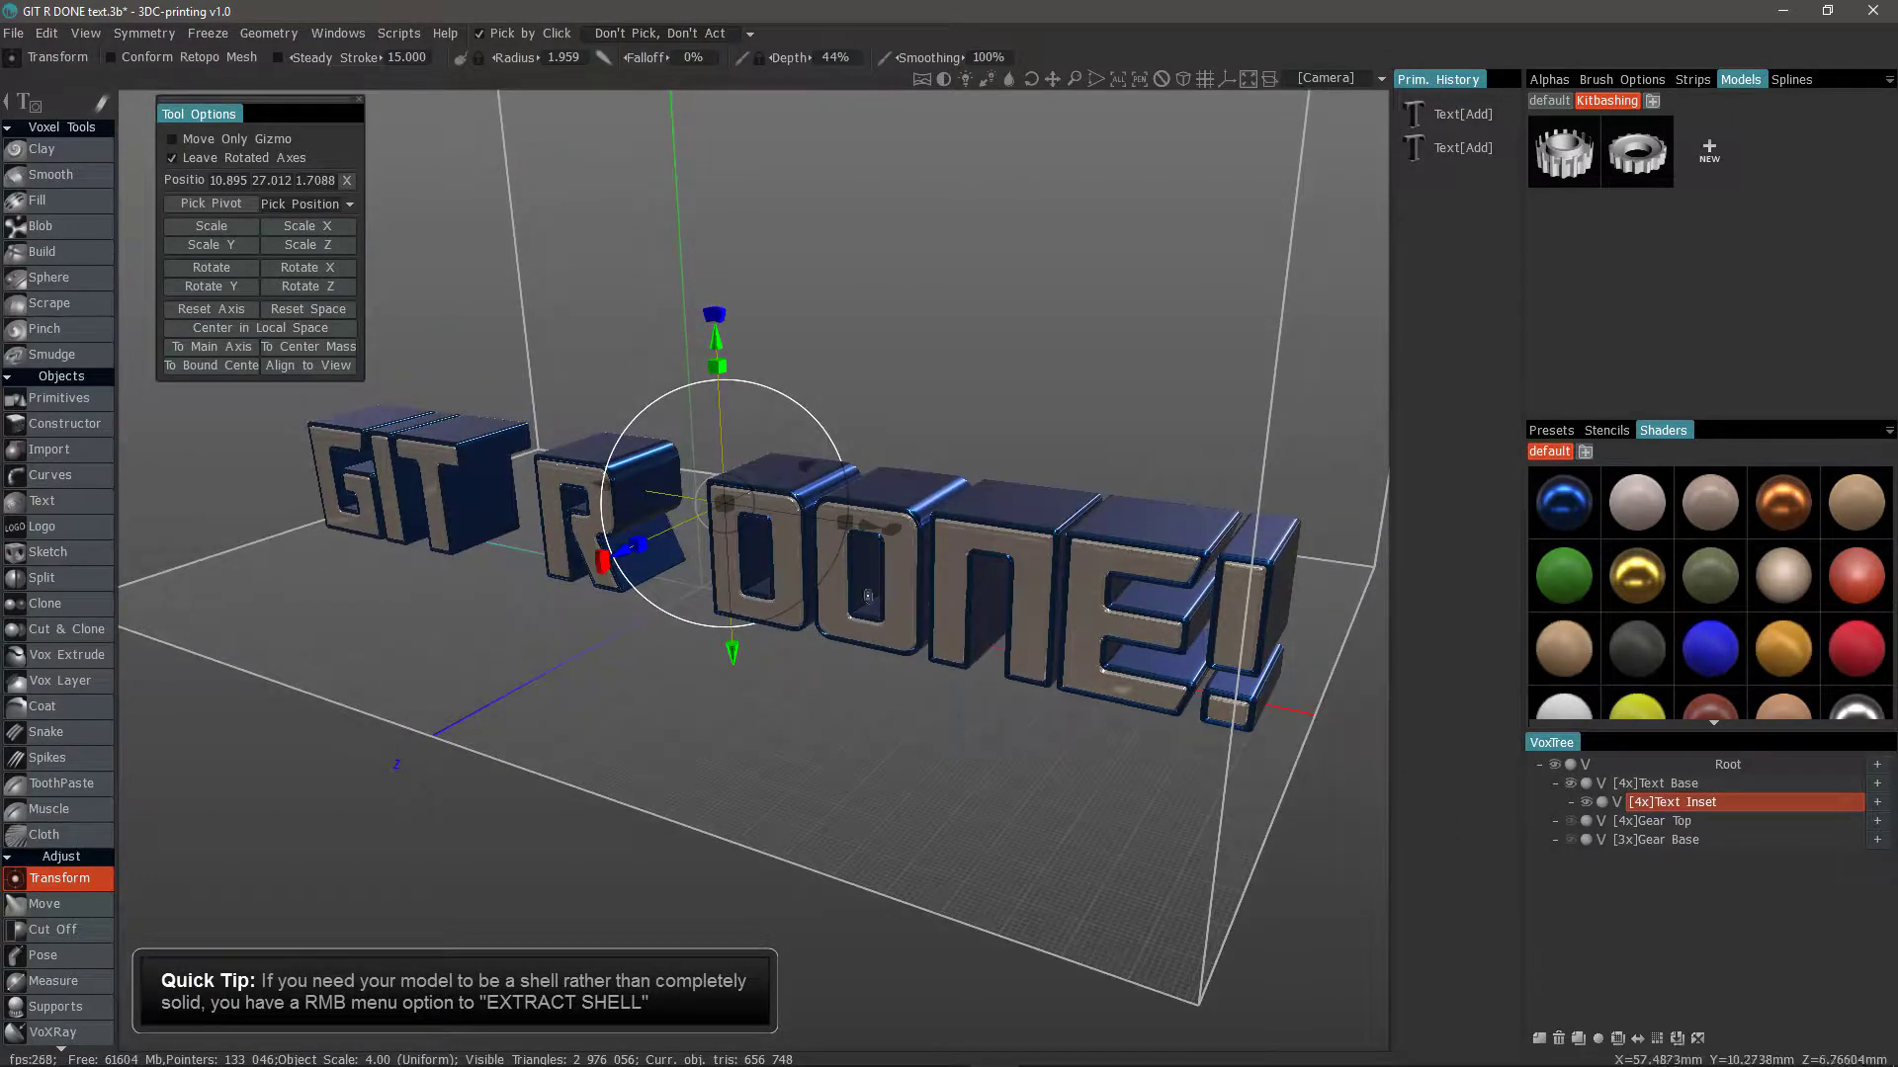
# Change the parent of the Text Inset volume from Text Base to Root
pyautogui.keyDown('alt'); pyautogui.moveTo(918, 618); pyautogui.dragTo(889, 621, button='right'); pyautogui.keyUp('alt')
pyautogui.keyDown('alt'); pyautogui.moveTo(889, 621); pyautogui.dragTo(840, 623); pyautogui.keyUp('alt')
pyautogui.keyDown('alt'); pyautogui.moveTo(672, 593); pyautogui.dragTo(779, 599, button='middle'); pyautogui.keyUp('alt')
pyautogui.keyDown('alt'); pyautogui.moveTo(779, 597); pyautogui.dragTo(819, 442, button='right'); pyautogui.keyUp('alt')
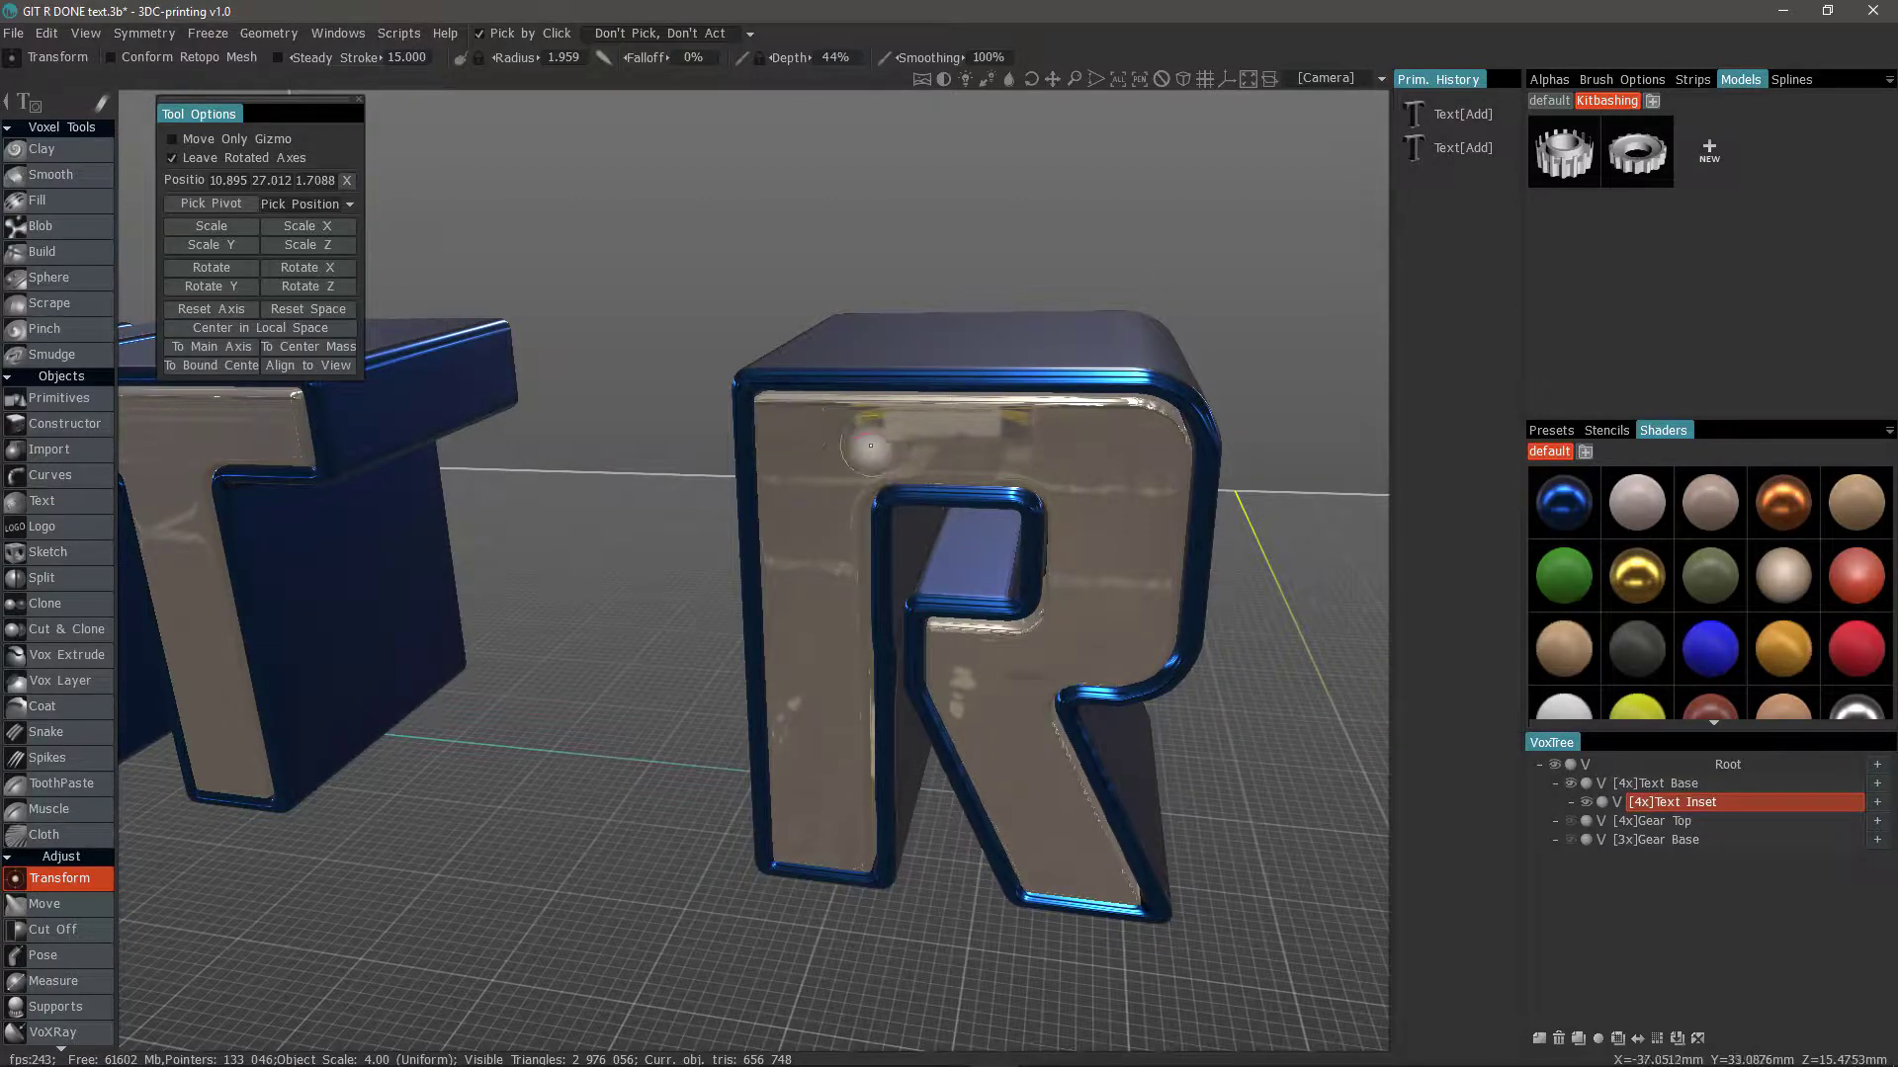
pyautogui.rightClick(826, 462)
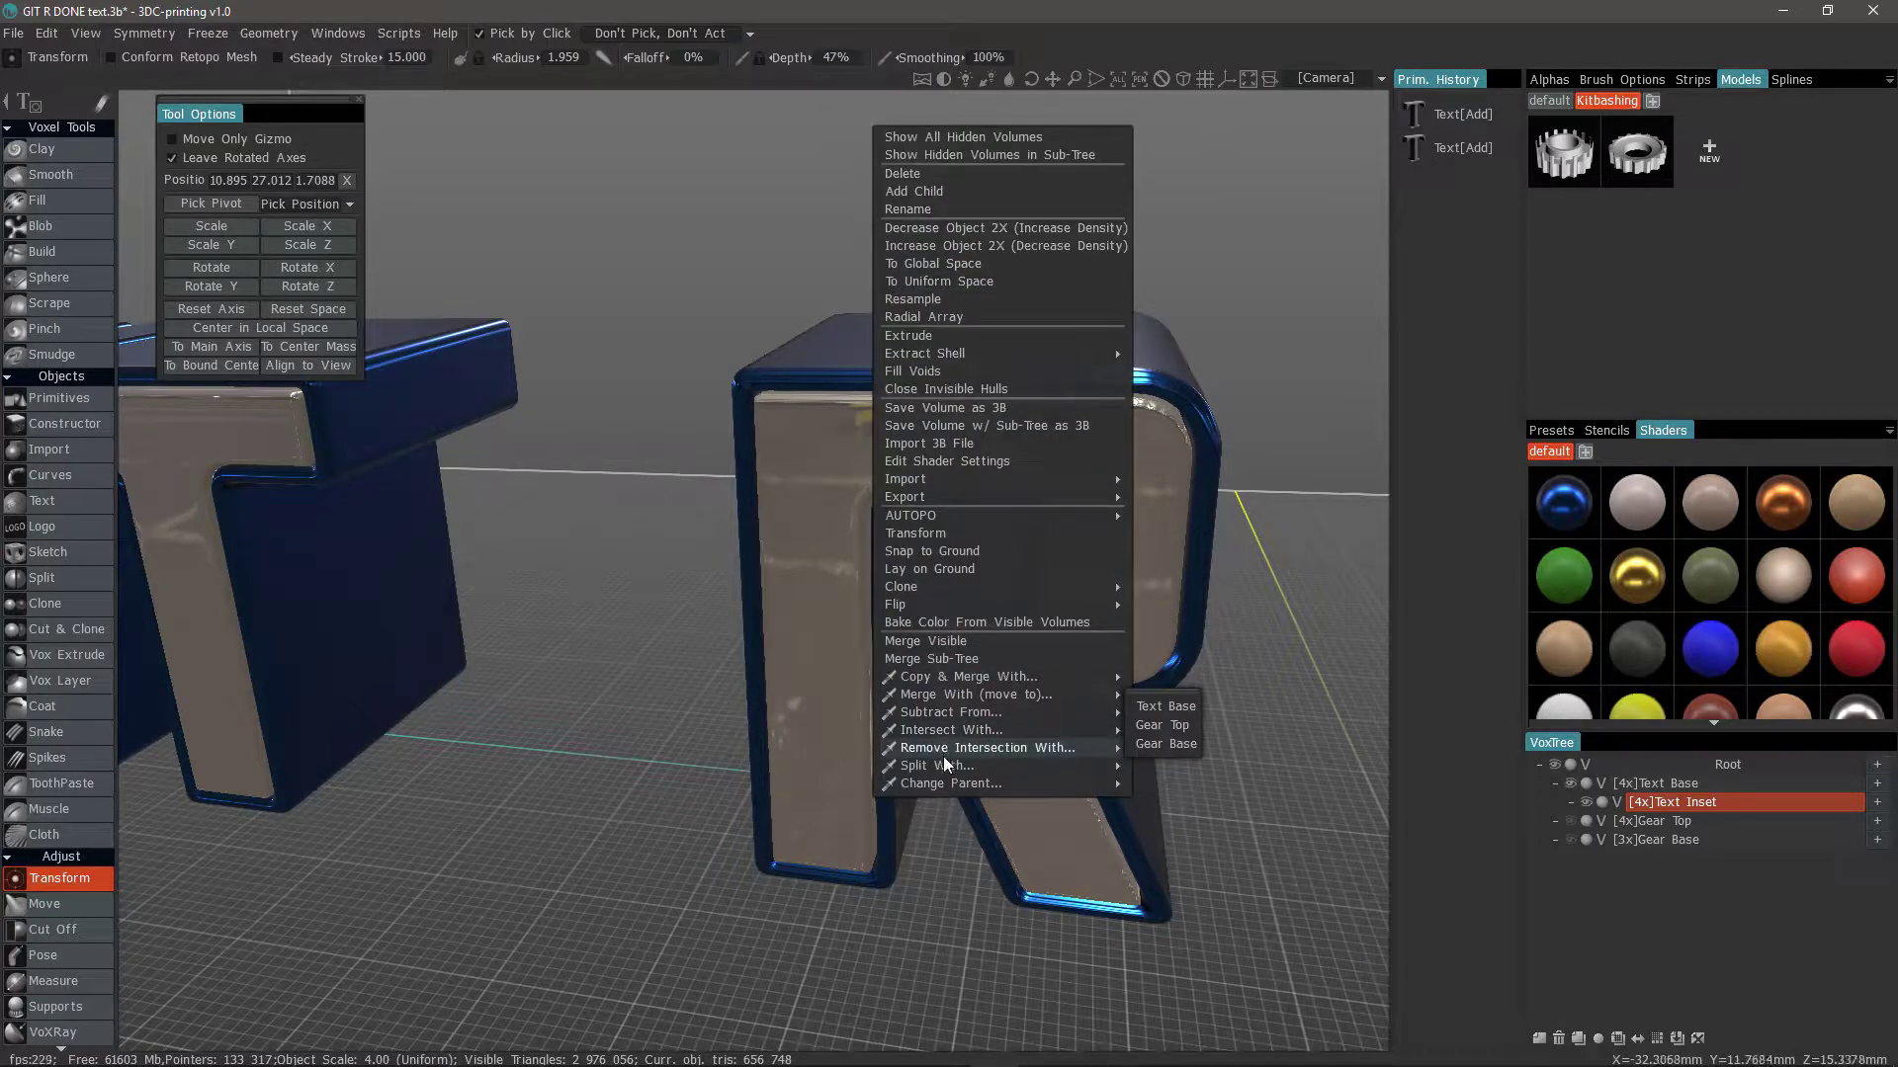
pyautogui.moveTo(939, 765)
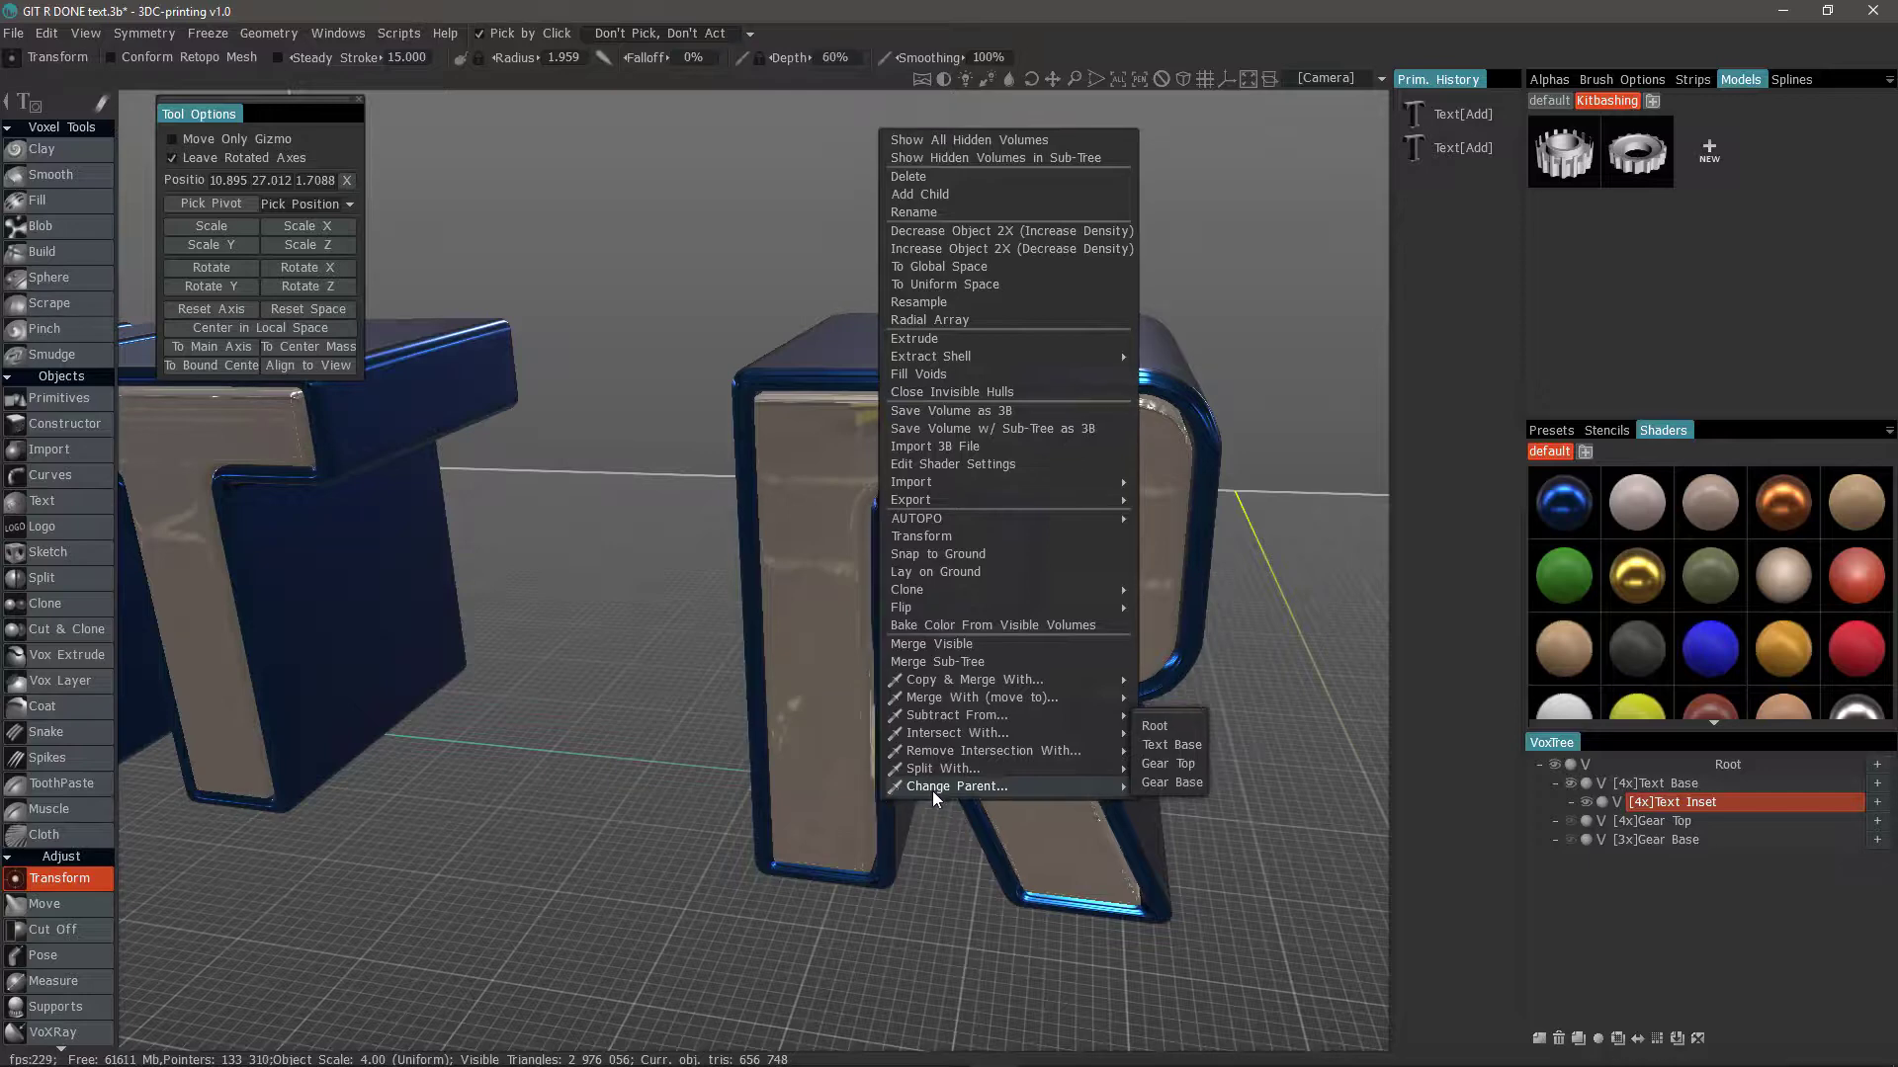
pyautogui.click(1168, 727)
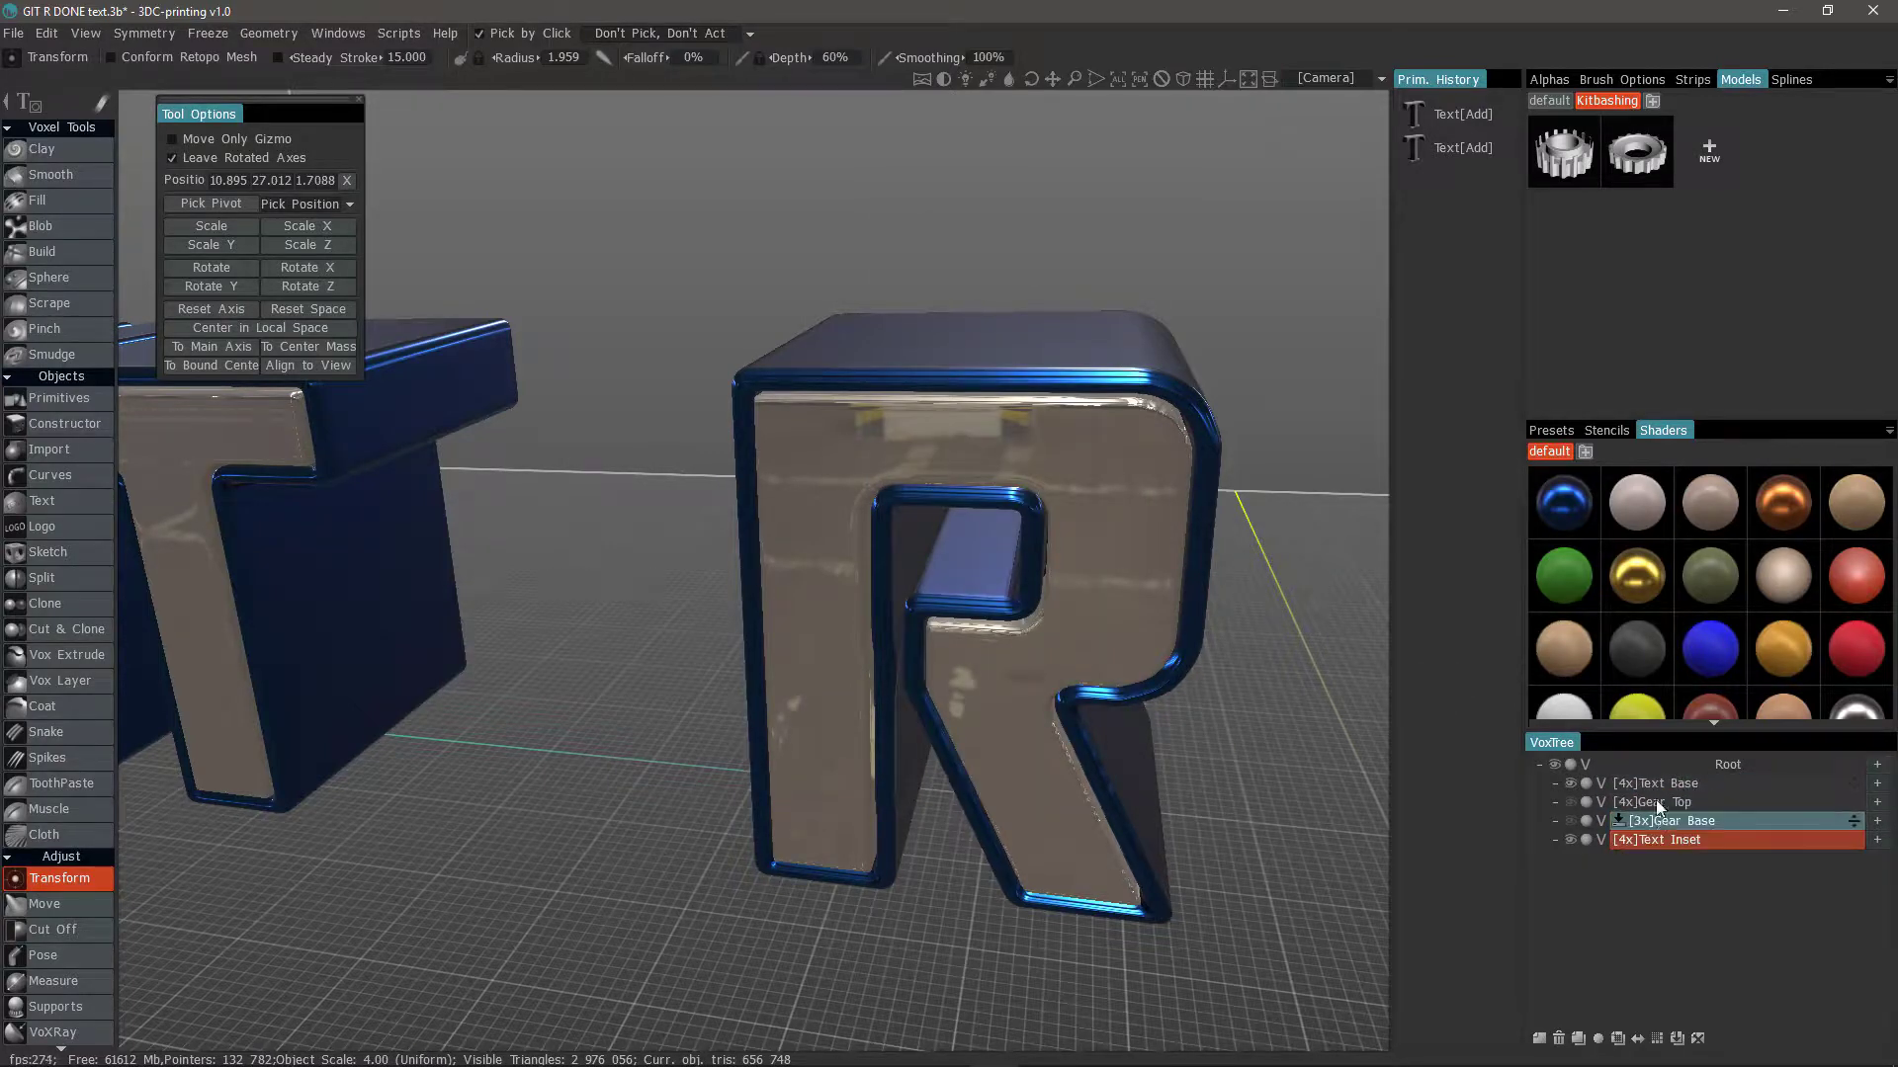
# Open the Clone options for the Text Inset volume
pyautogui.rightClick(1694, 838)
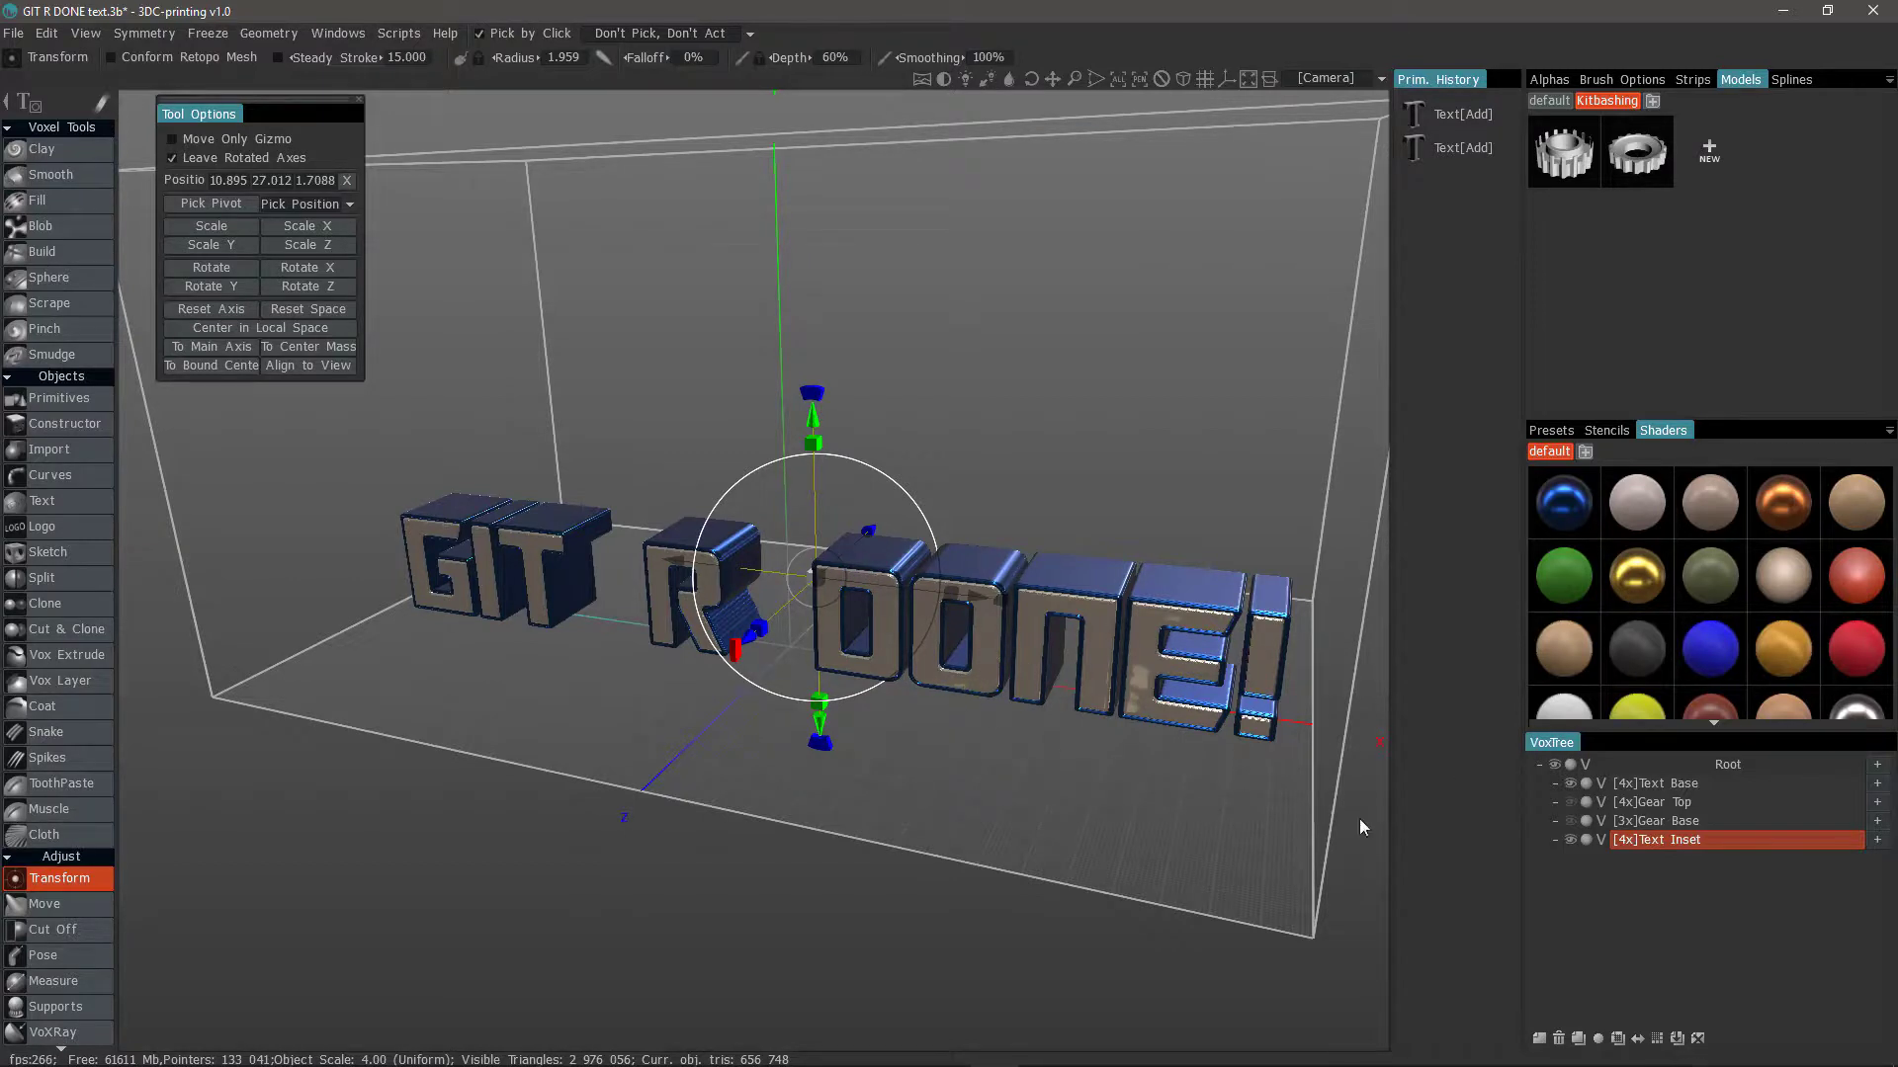
pyautogui.rightClick(1632, 826)
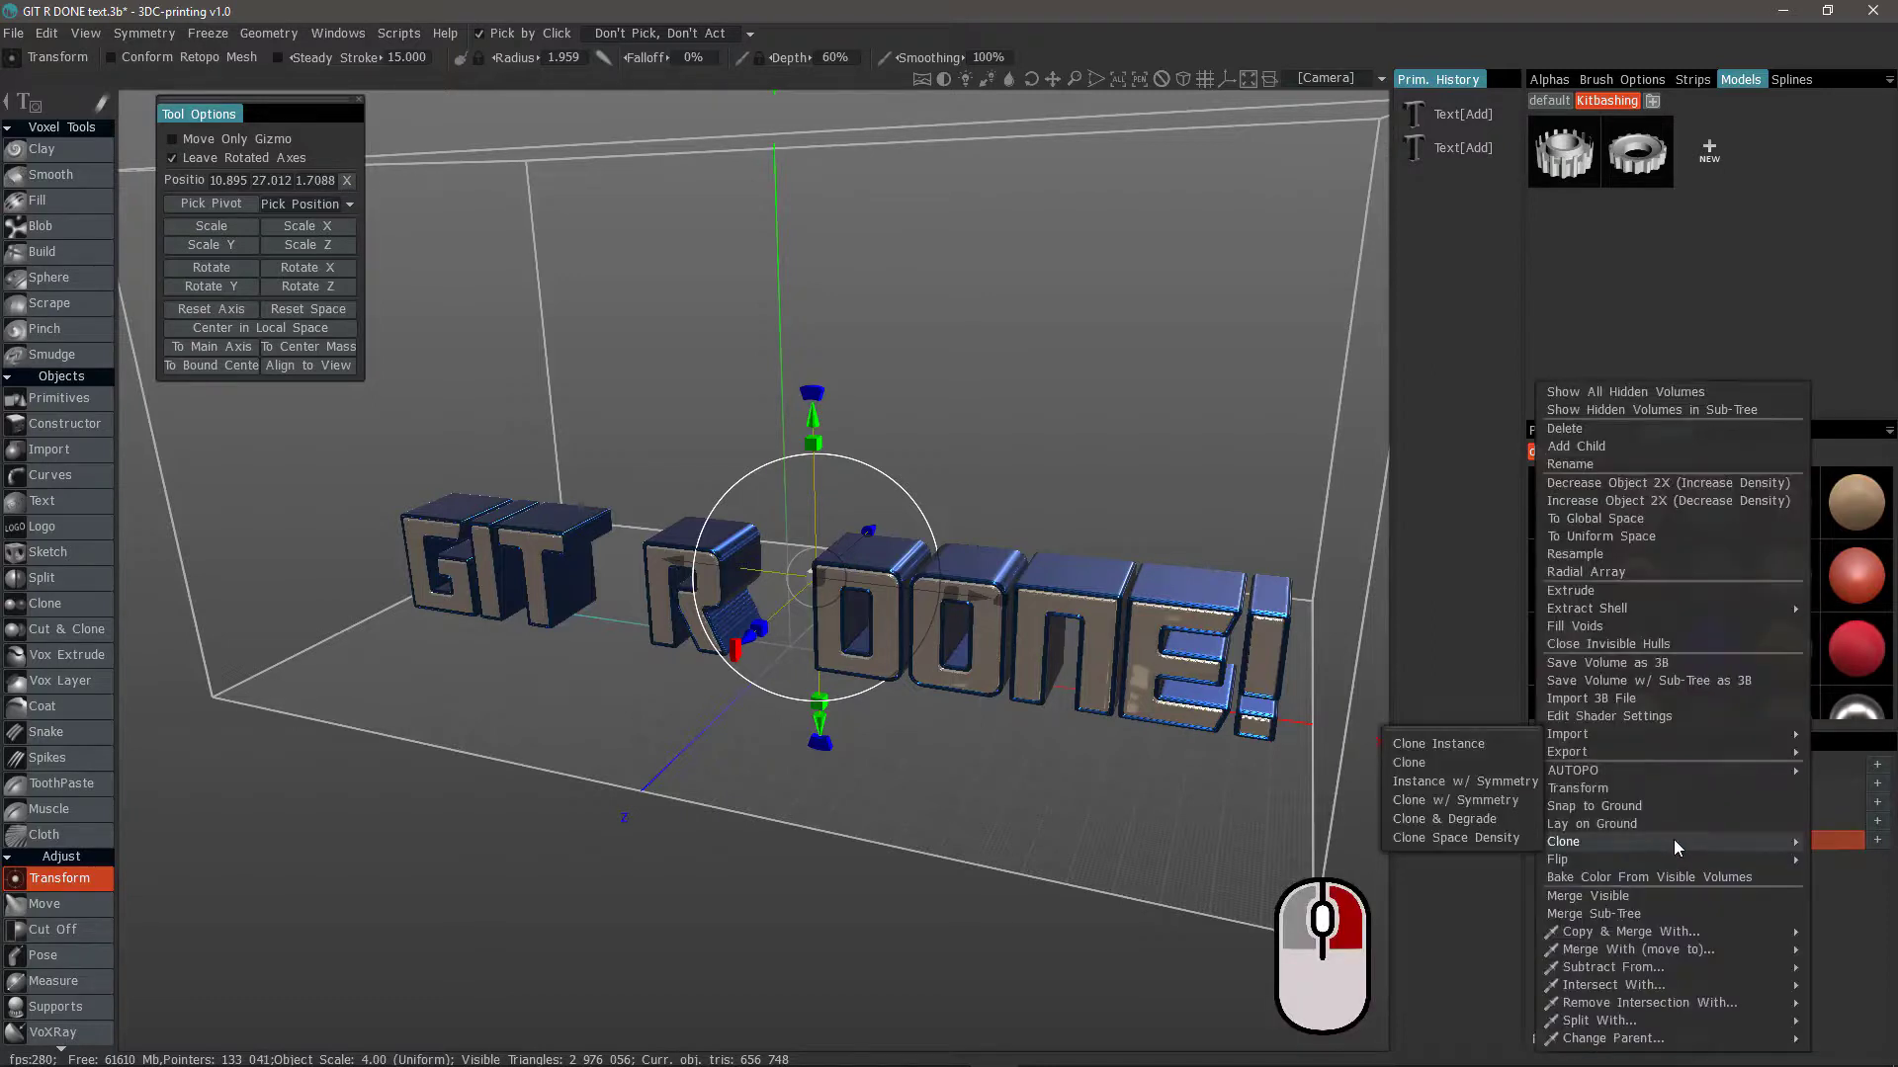